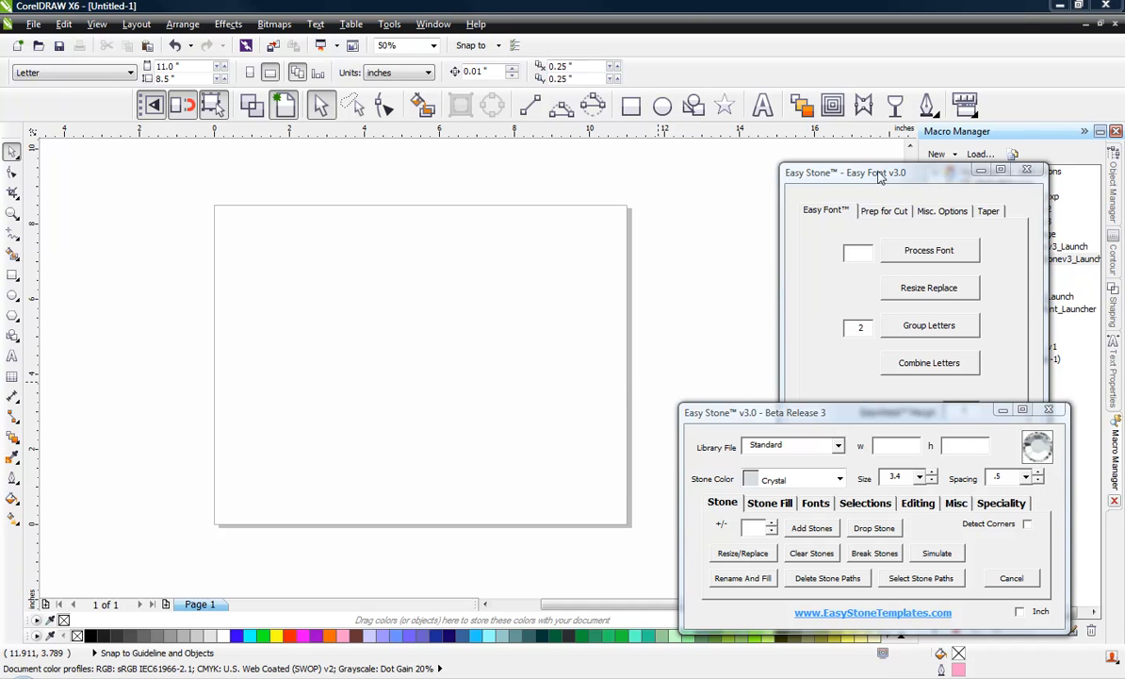
# Minimize the Easy Stone v3.0 window, switch to Firefox and open the Free Stuff section of advancedtshirts.com.
pyautogui.click(1001, 411)
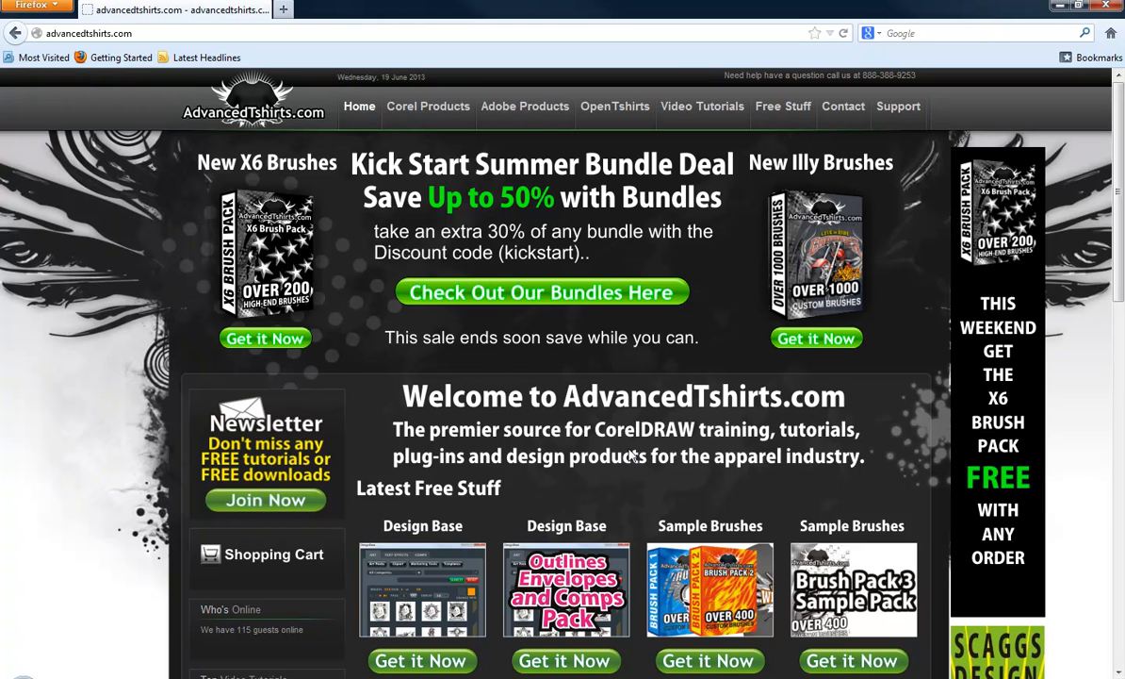
pyautogui.moveTo(777, 113)
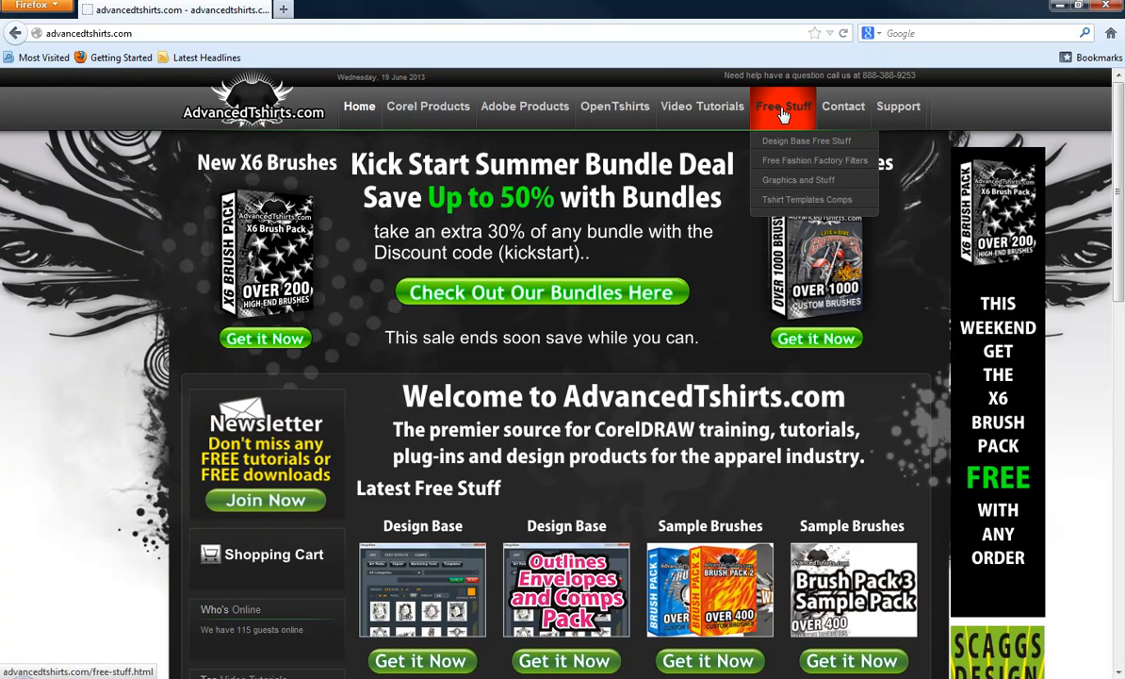
pyautogui.click(783, 111)
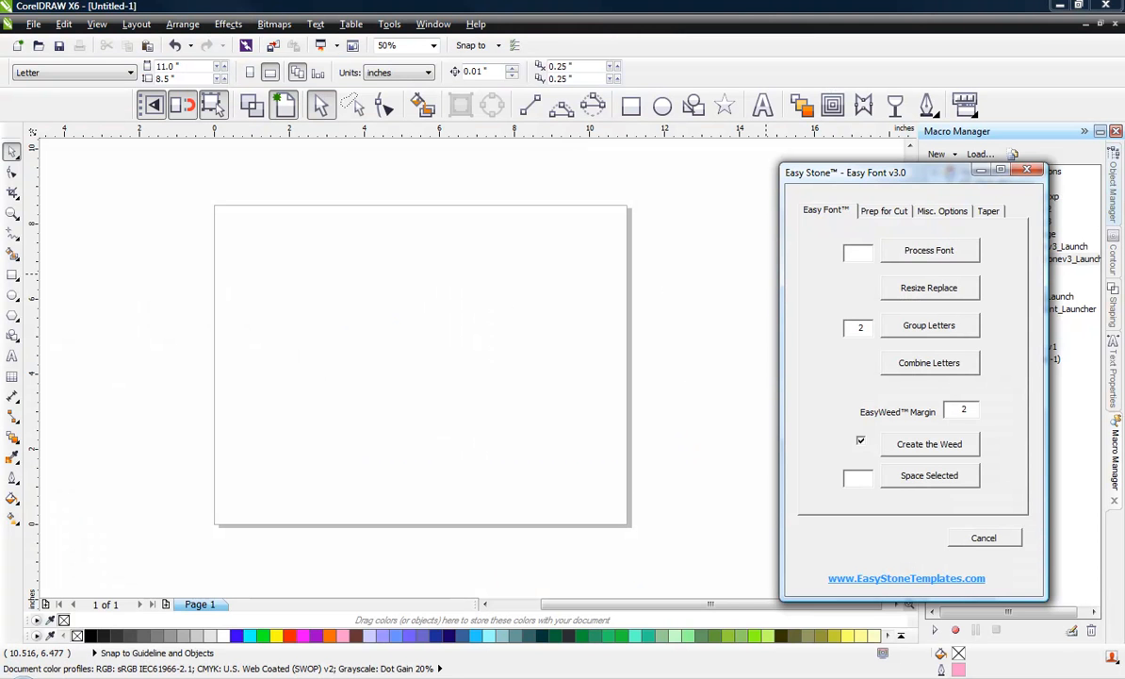
# Import the EPS file of athletic tails as editable with text as Text, and ungroup all its objects.
pyautogui.moveTo(520, 369); pyautogui.dragTo(354, 359)
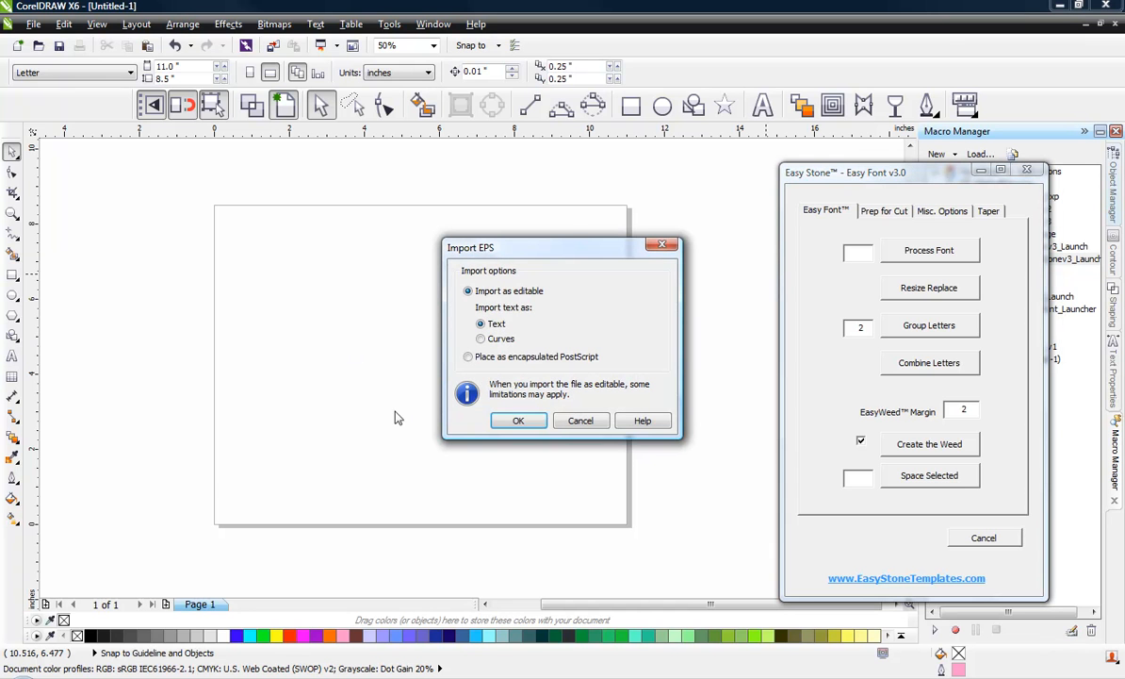
pyautogui.click(518, 422)
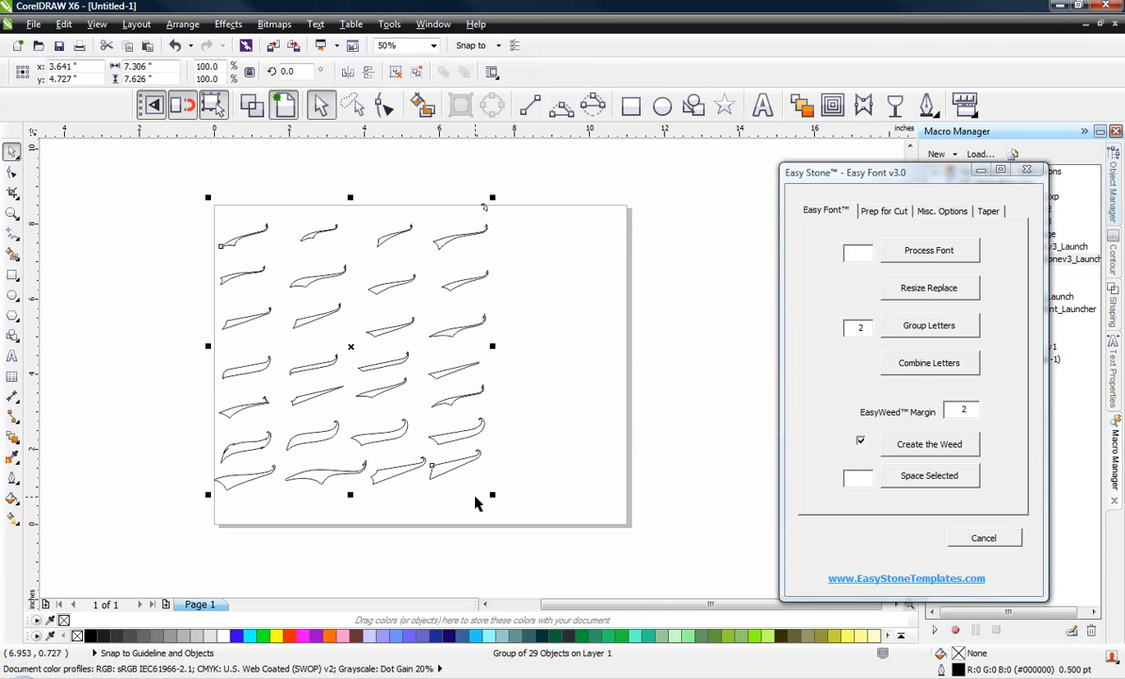
pyautogui.rightClick(395, 337)
pyautogui.click(389, 323)
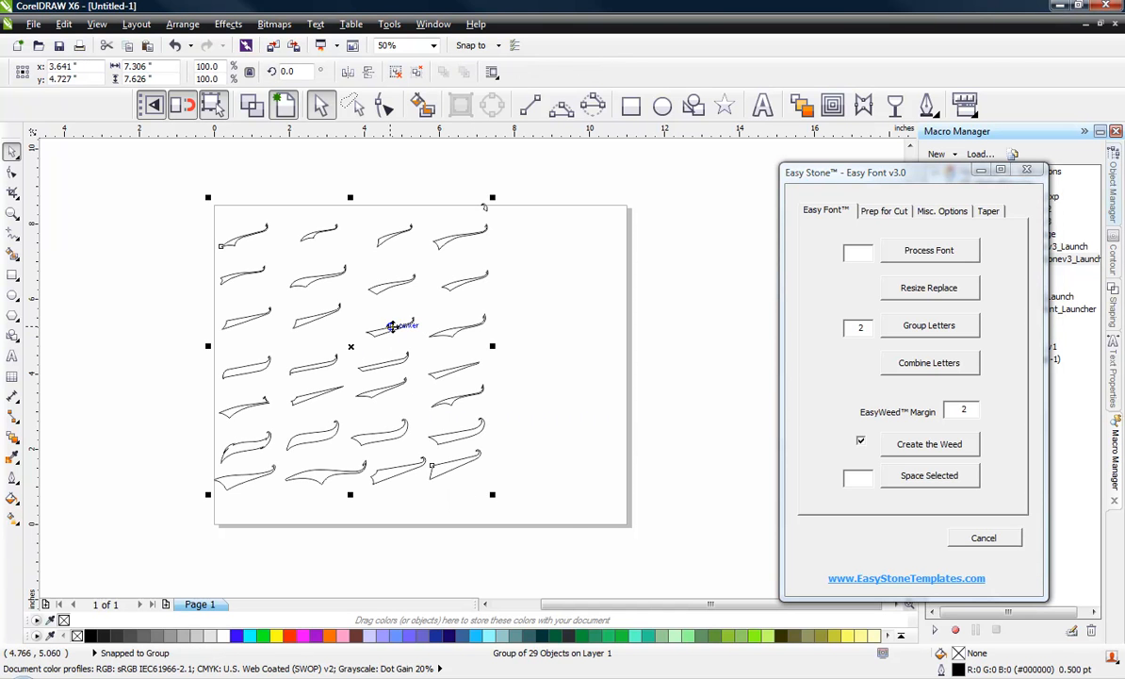
pyautogui.rightClick(395, 332)
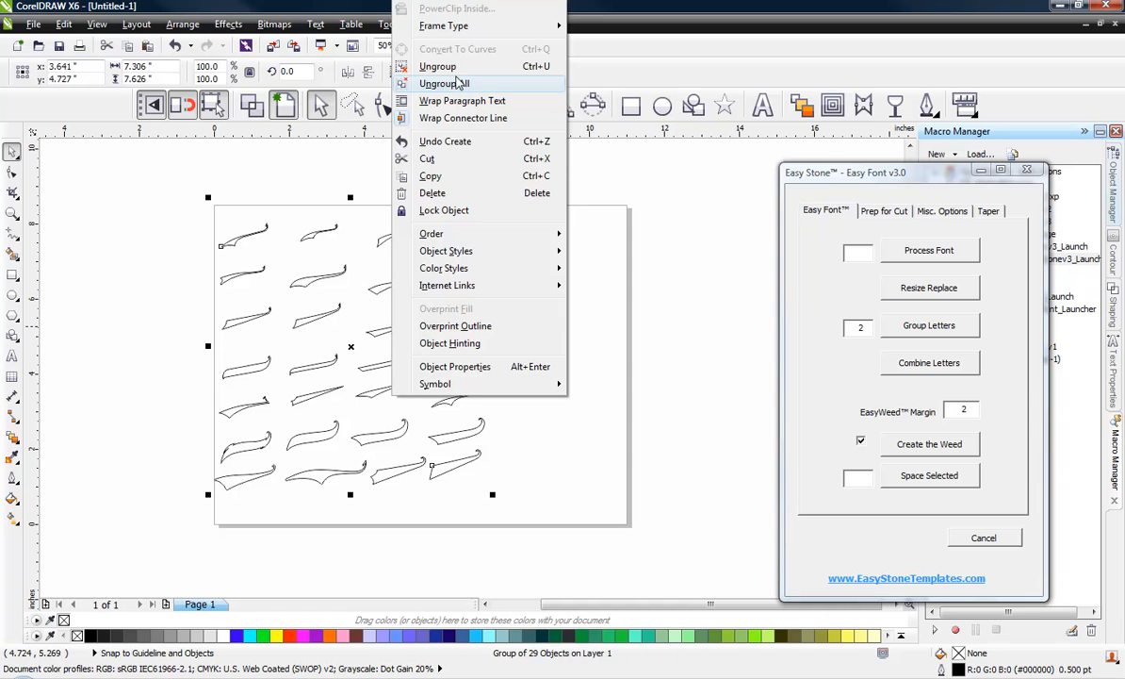
pyautogui.click(424, 83)
# Delete the tiny stray curve above the last tail in the top row.
pyautogui.moveTo(526, 177); pyautogui.dragTo(460, 226)
pyautogui.moveTo(542, 185); pyautogui.dragTo(453, 237)
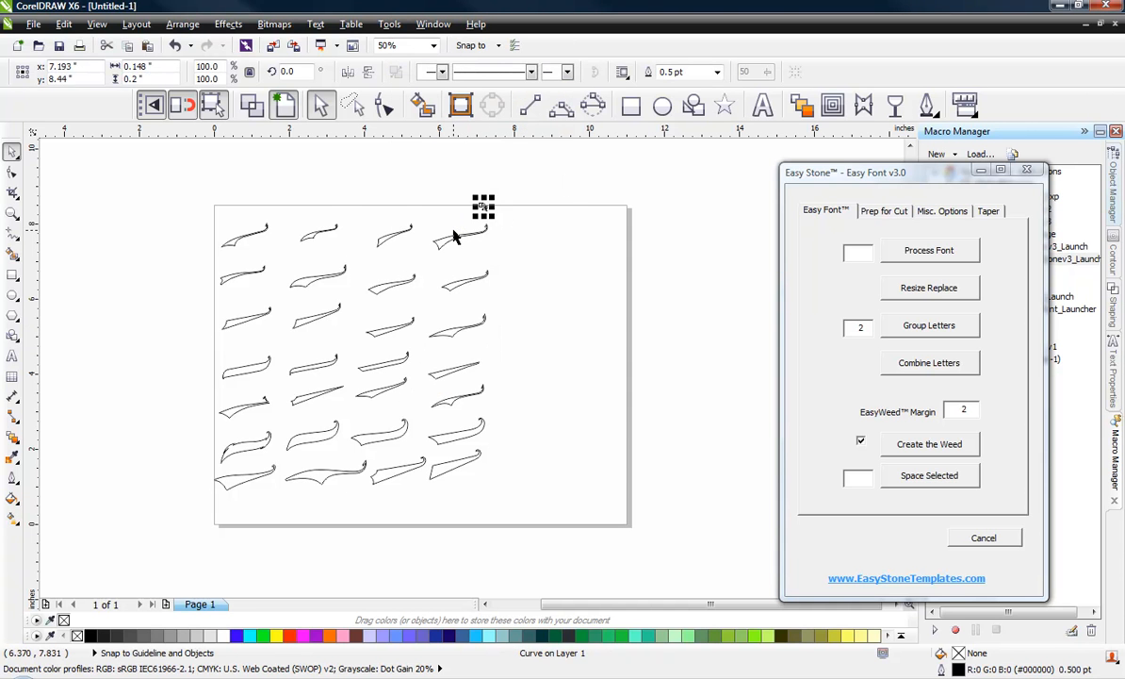
pyautogui.press('Delete')
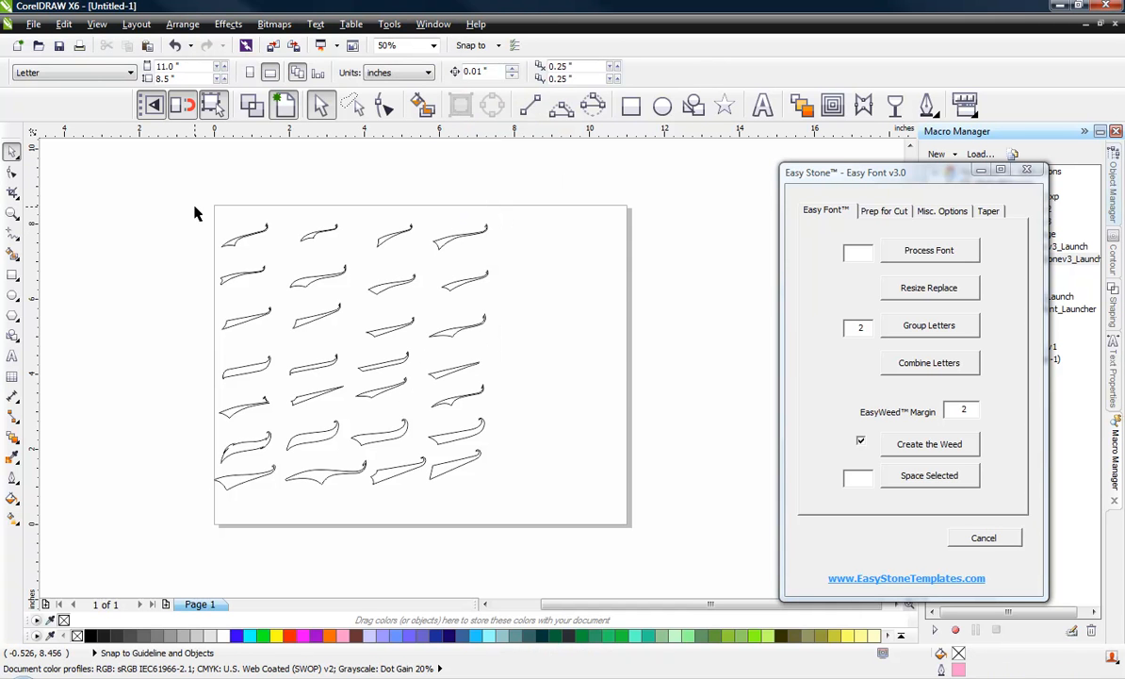
# Remove the outlines from all the tail shapes and fill them with black.
pyautogui.moveTo(178, 191); pyautogui.dragTo(543, 524)
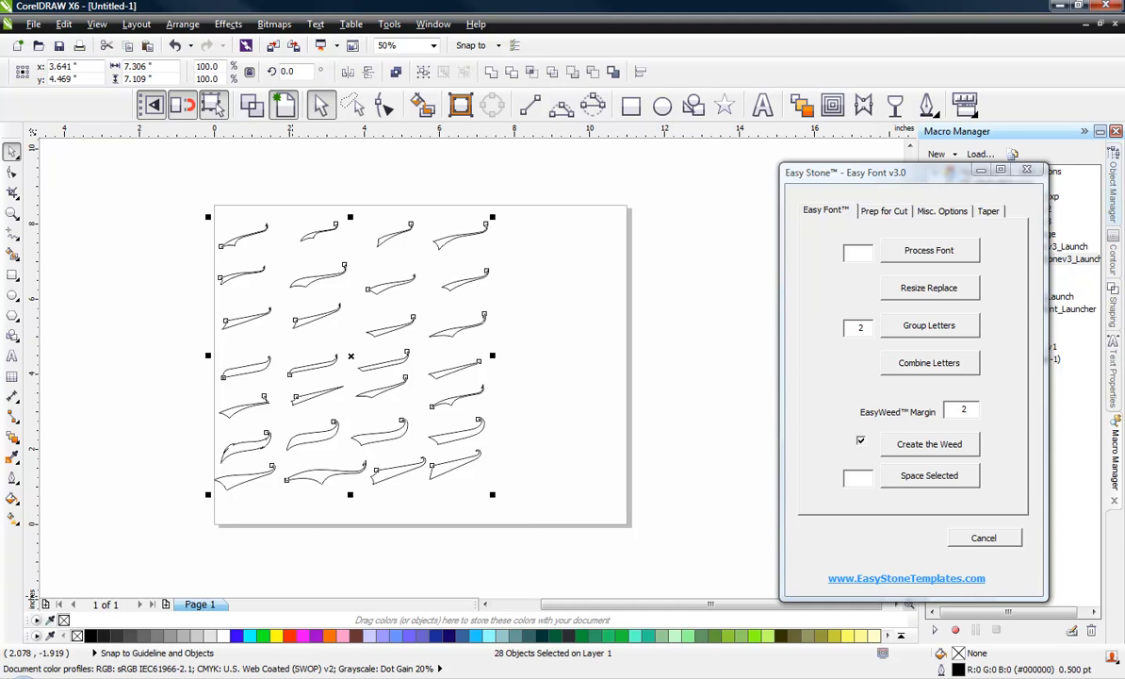
pyautogui.rightClick(79, 638)
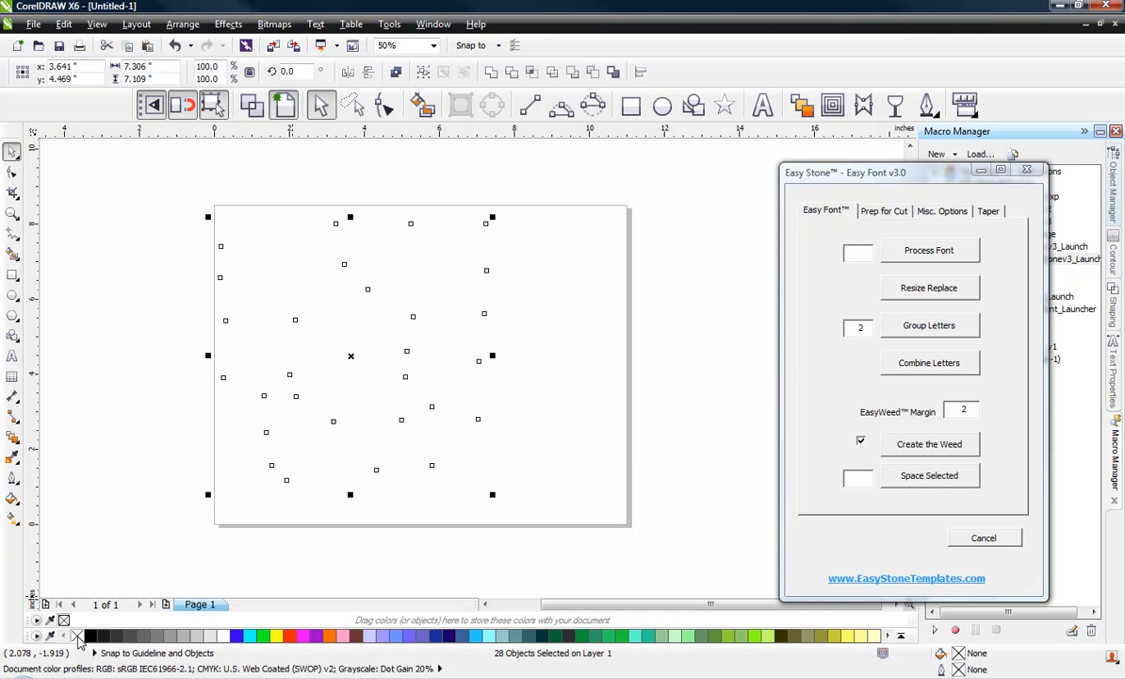
pyautogui.click(91, 638)
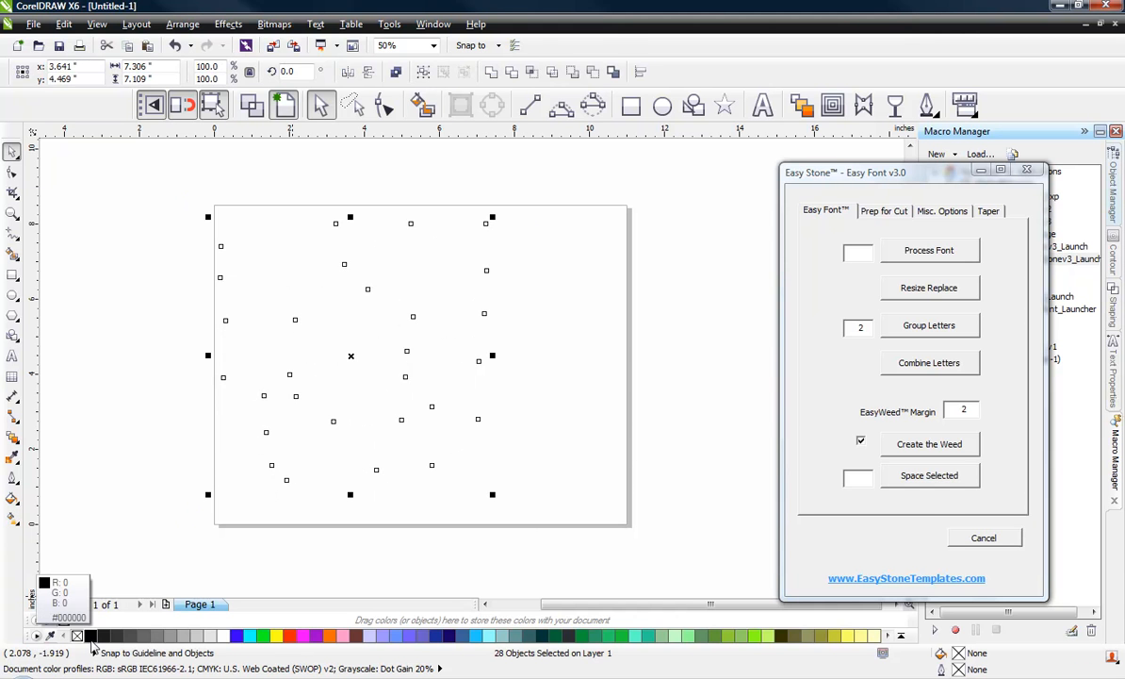
pyautogui.click(117, 438)
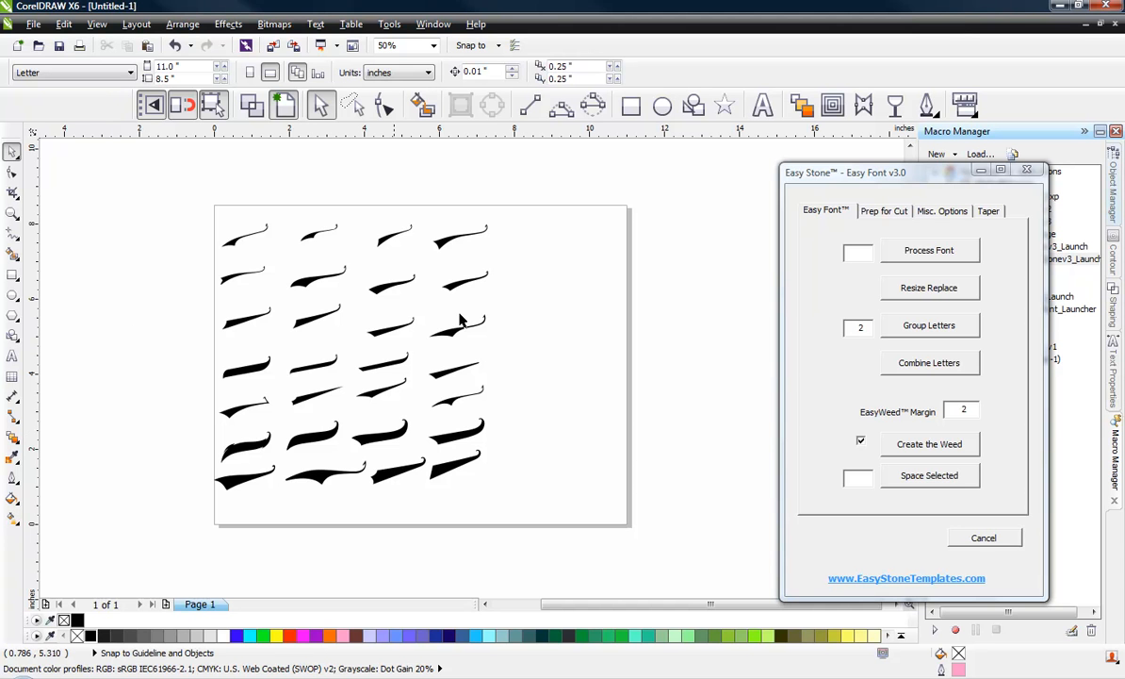
# Run Easy Font's Export Font option to set up the page size and guidelines for font creation.
pyautogui.click(938, 213)
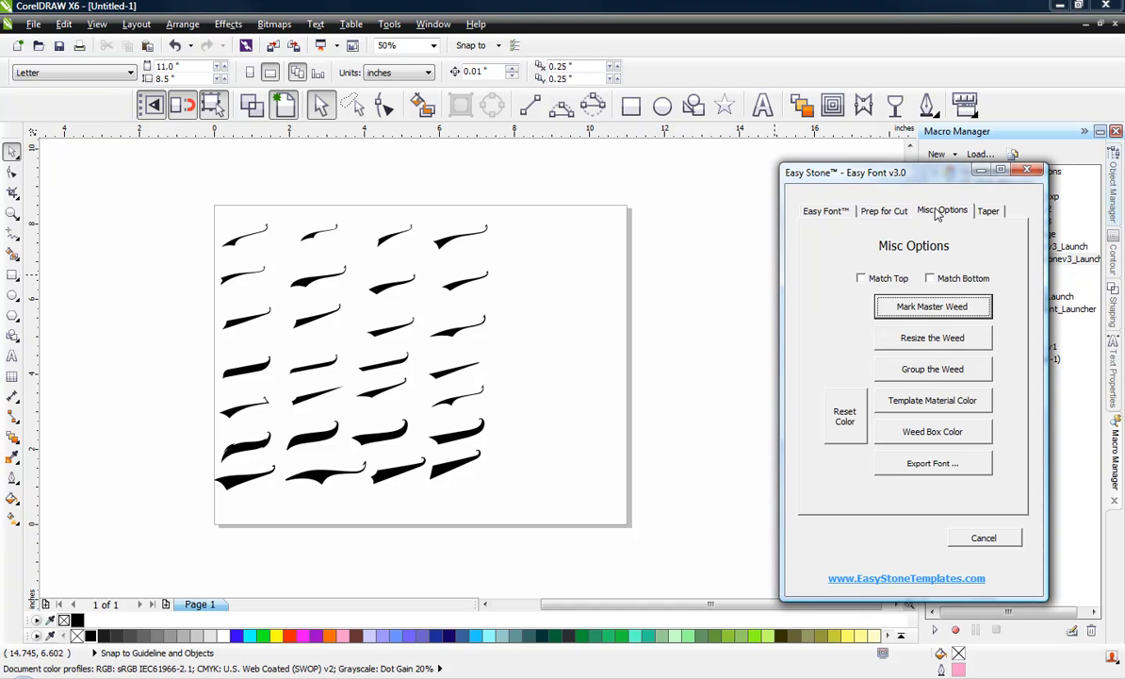
pyautogui.click(933, 464)
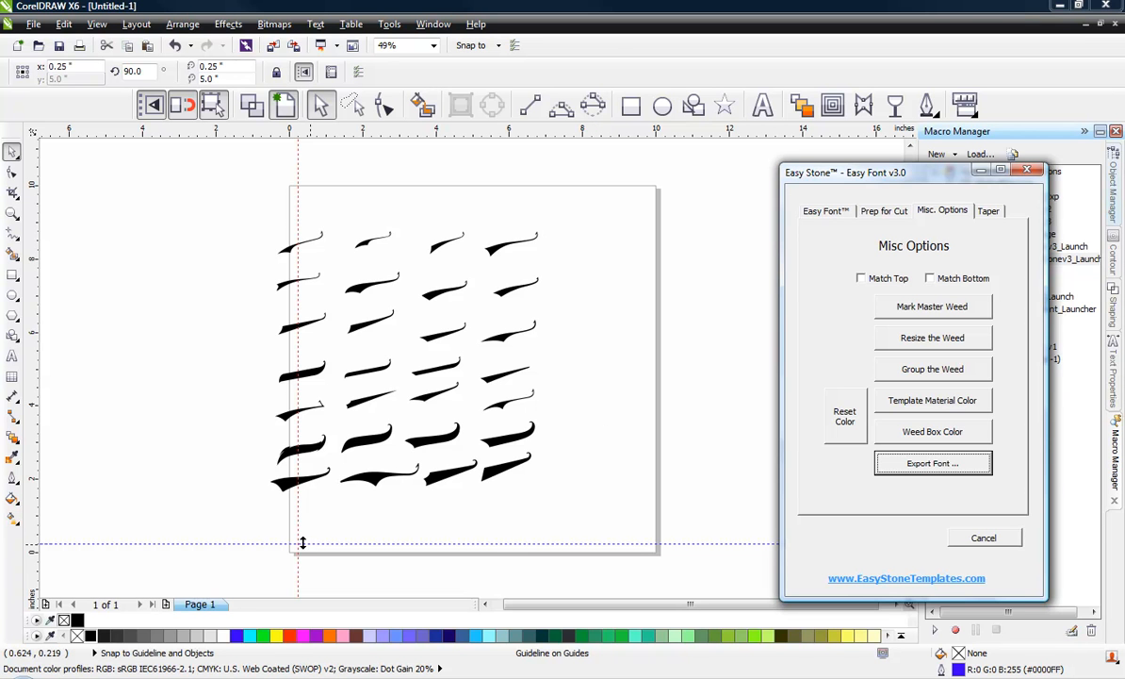
pyautogui.click(184, 430)
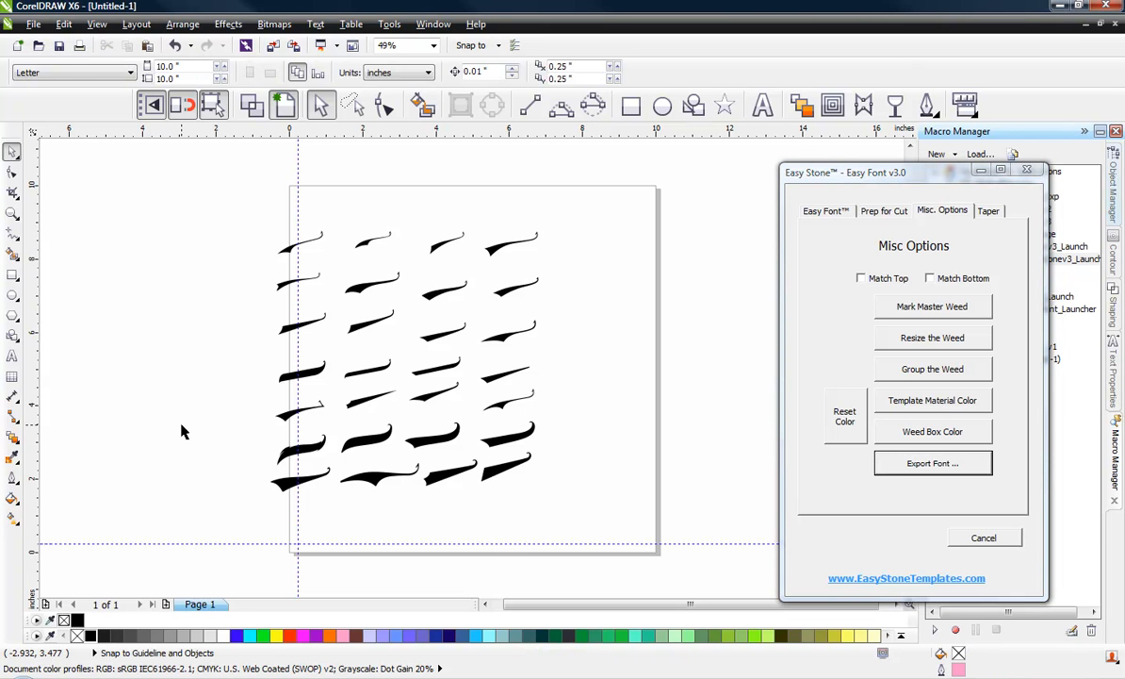
# Align all the tails into one stack and enlarge it to about 12.17 by 4.77 inches at the guideline intersection.
pyautogui.moveTo(232, 205); pyautogui.dragTo(604, 523)
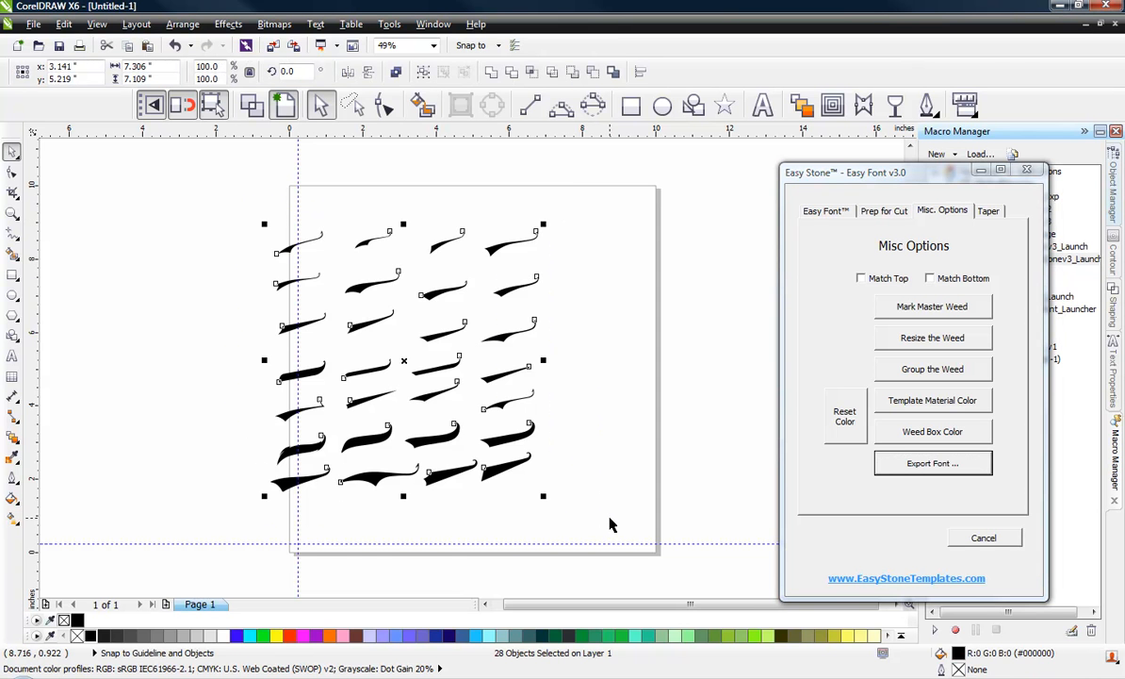
pyautogui.press('t')
pyautogui.press('l')
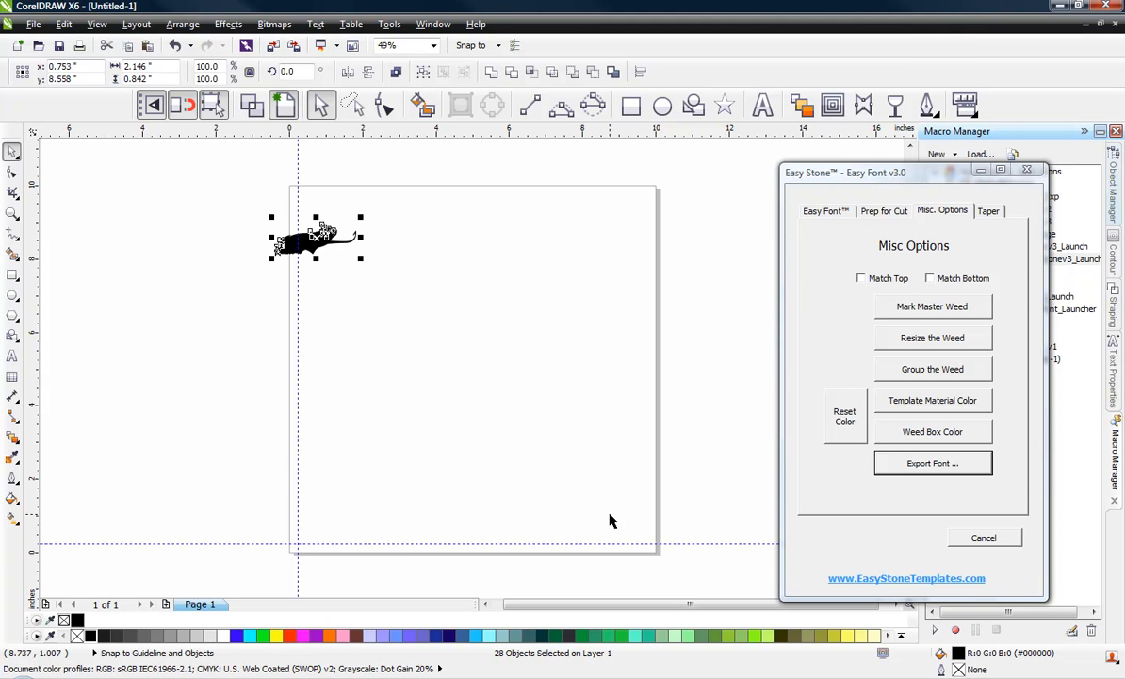
pyautogui.moveTo(316, 248); pyautogui.dragTo(751, 231)
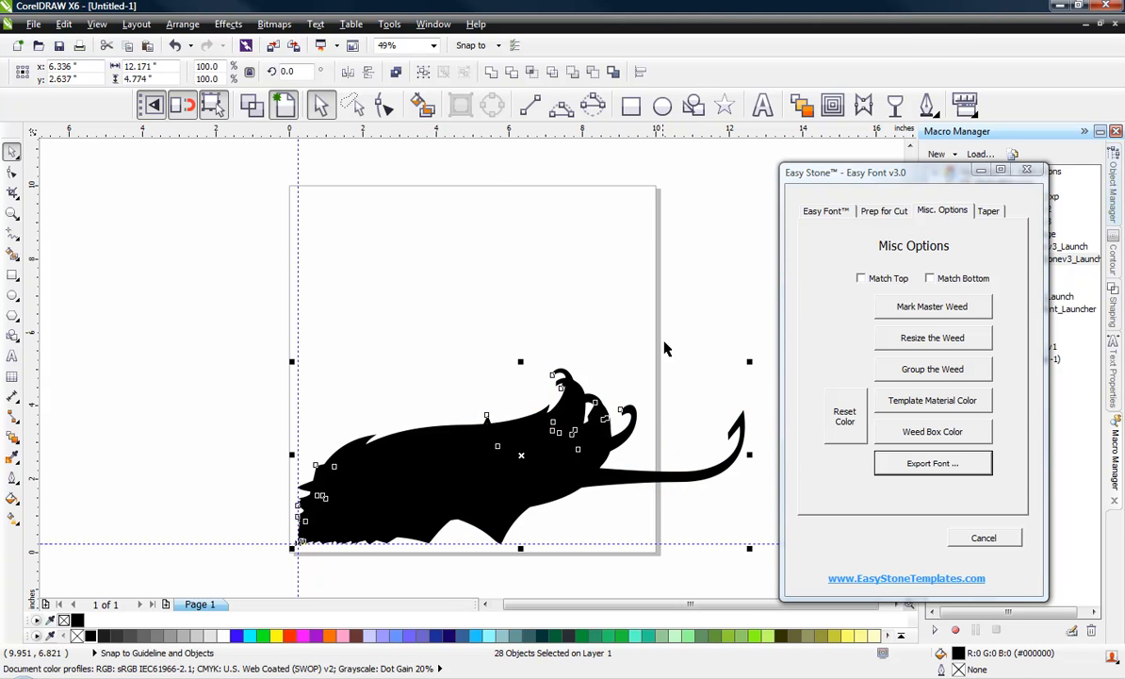
# Scale the longest tail down proportionally to about 9.37 inches wide so it fits within the page.
pyautogui.click(703, 388)
pyautogui.click(710, 476)
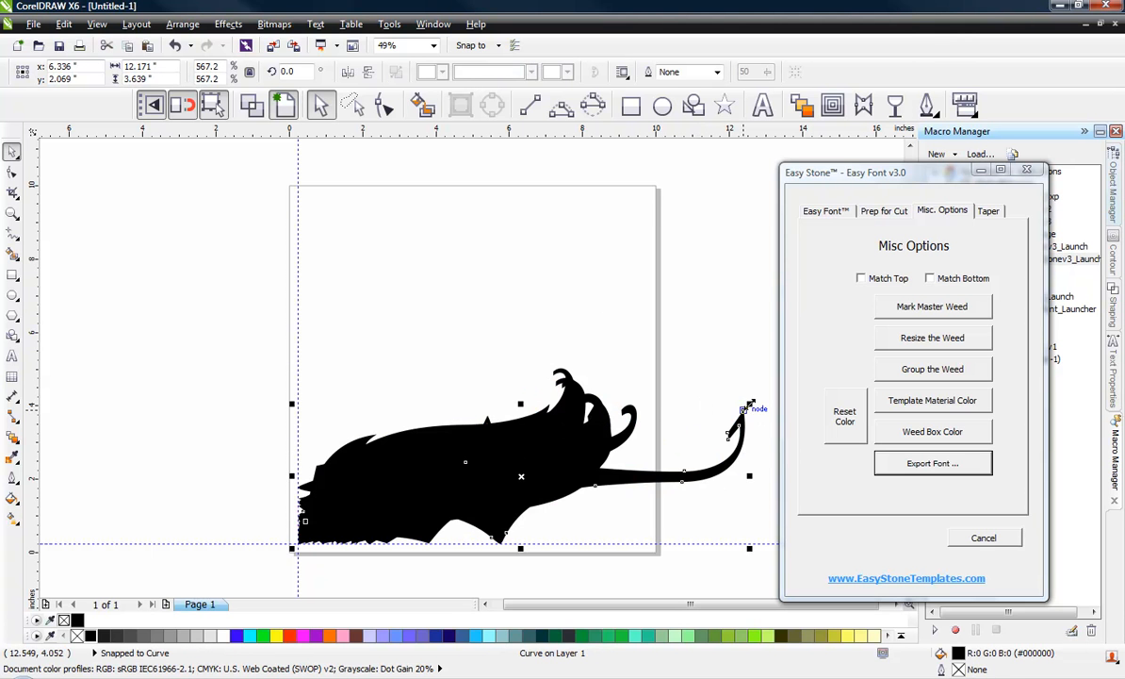
pyautogui.moveTo(748, 403); pyautogui.dragTo(692, 432)
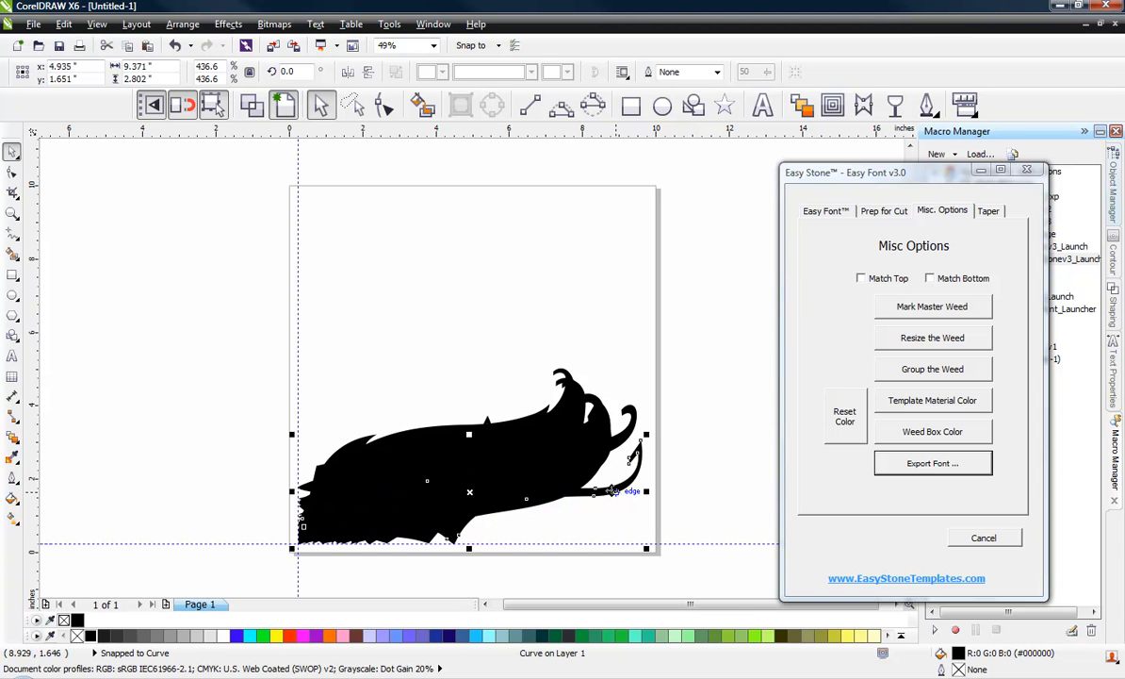
pyautogui.click(682, 474)
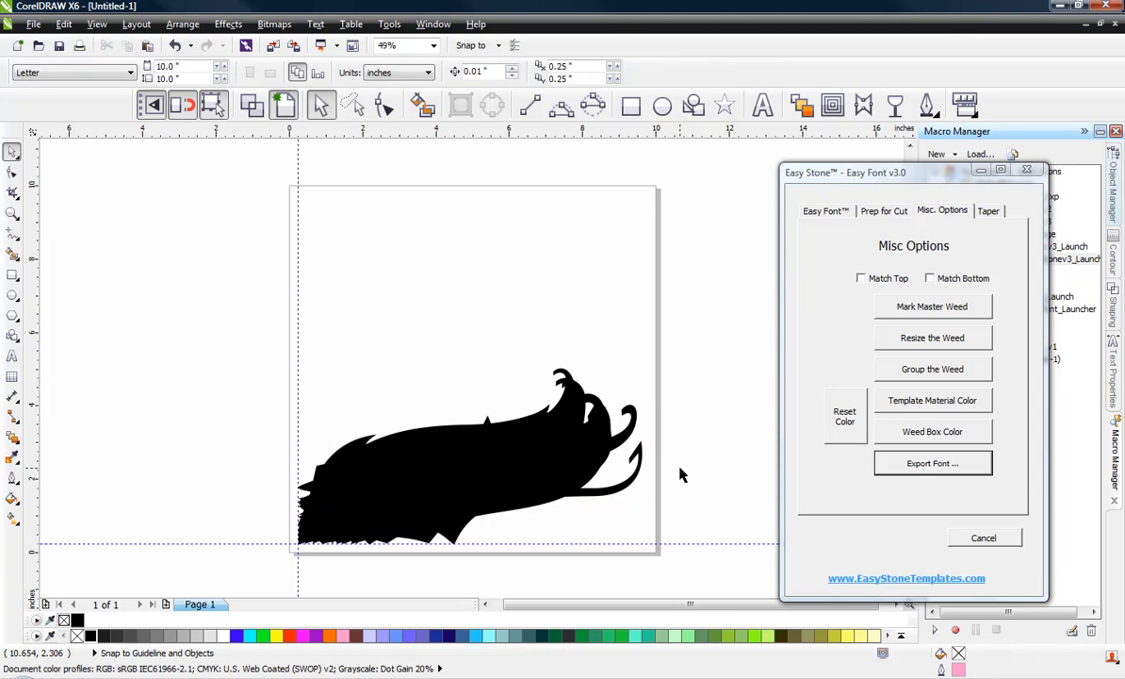
# Select all the stacked tails and open the Export Font settings.
pyautogui.scroll(-2, 278, 345)
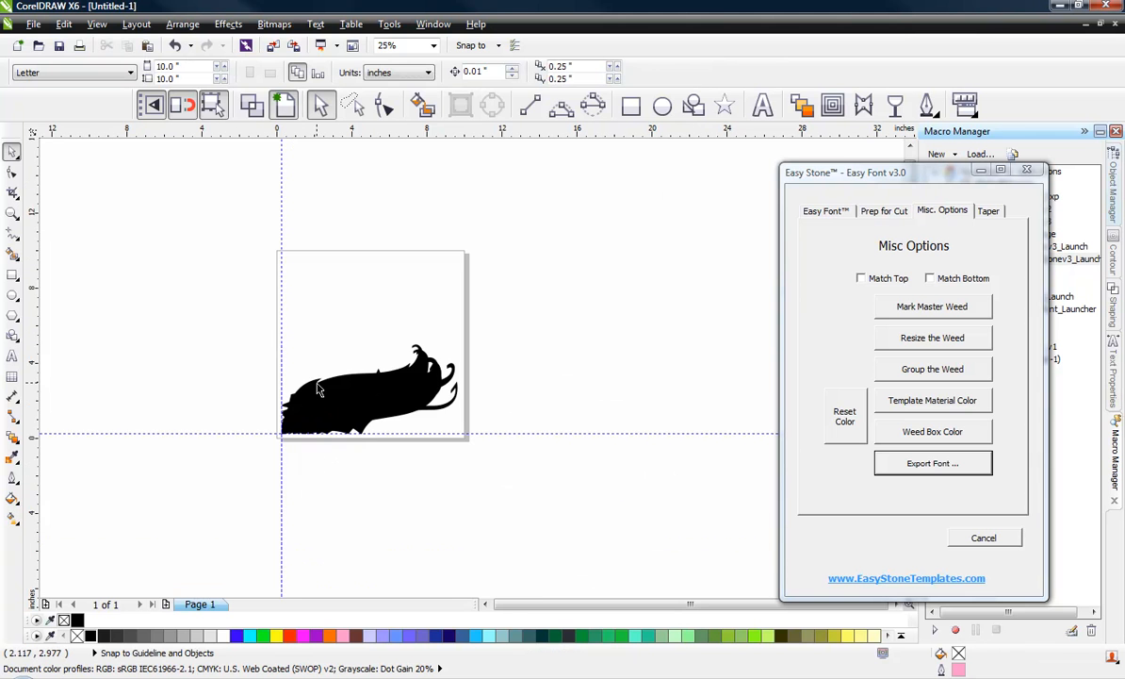
pyautogui.scroll(1, 321, 391)
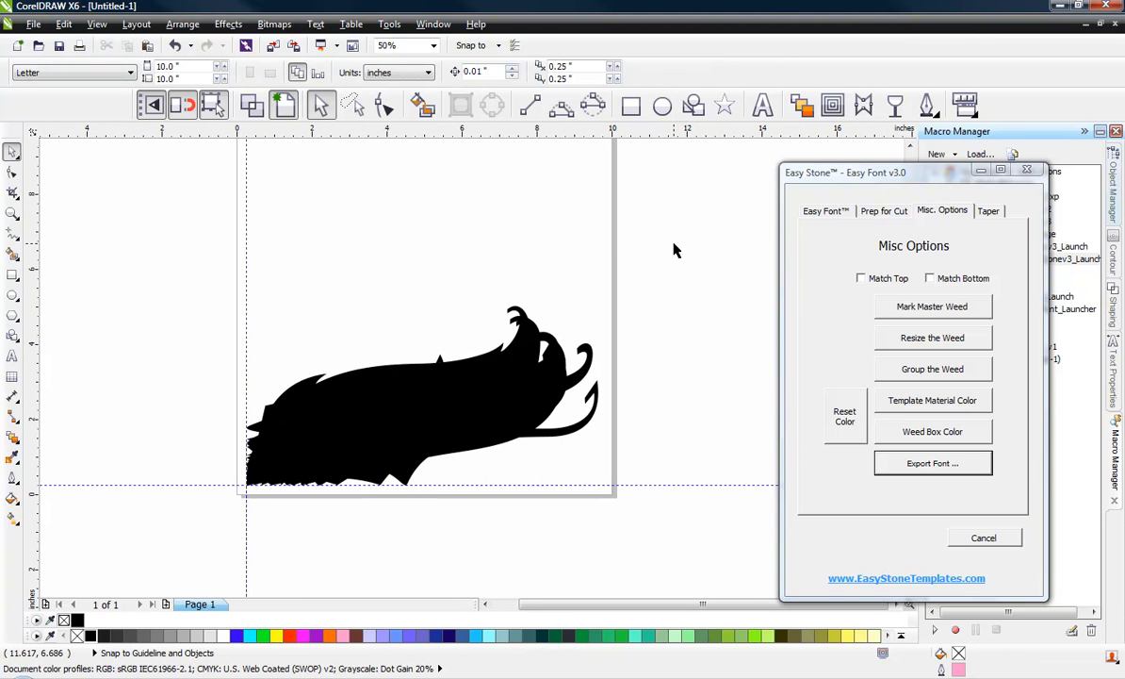
pyautogui.moveTo(453, 412); pyautogui.dragTo(184, 532)
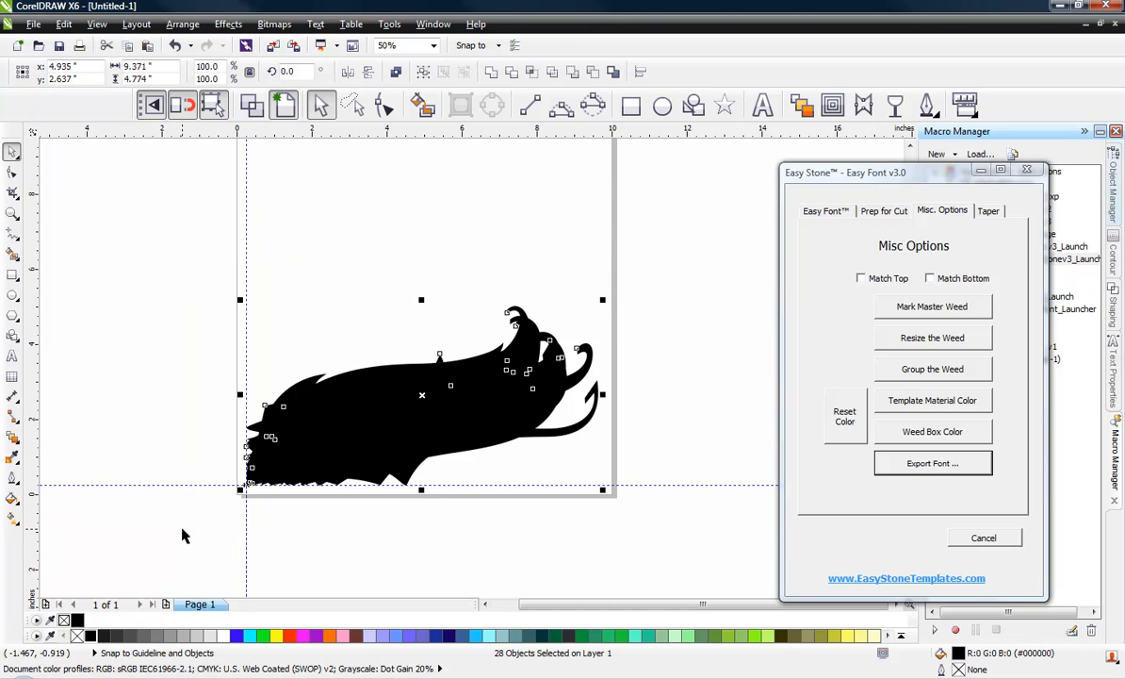
pyautogui.click(900, 464)
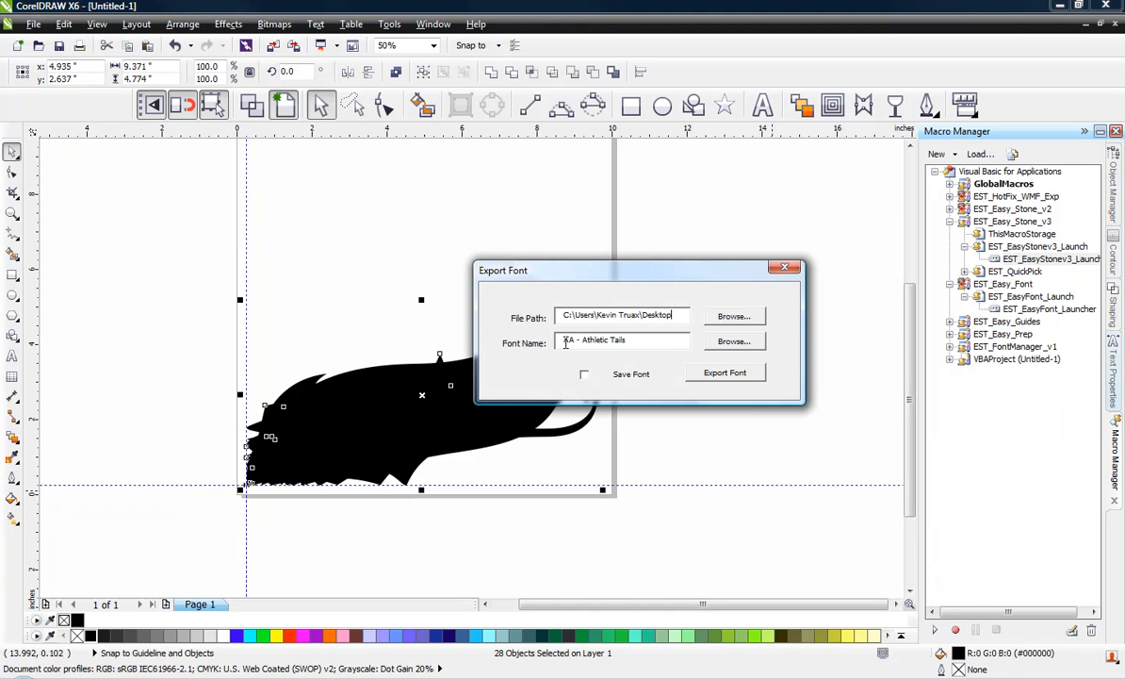
# Export the font as AA - Athletic Tails and enter the same name as the family name, keeping Symbol font enabled.
pyautogui.moveTo(626, 341); pyautogui.dragTo(435, 351)
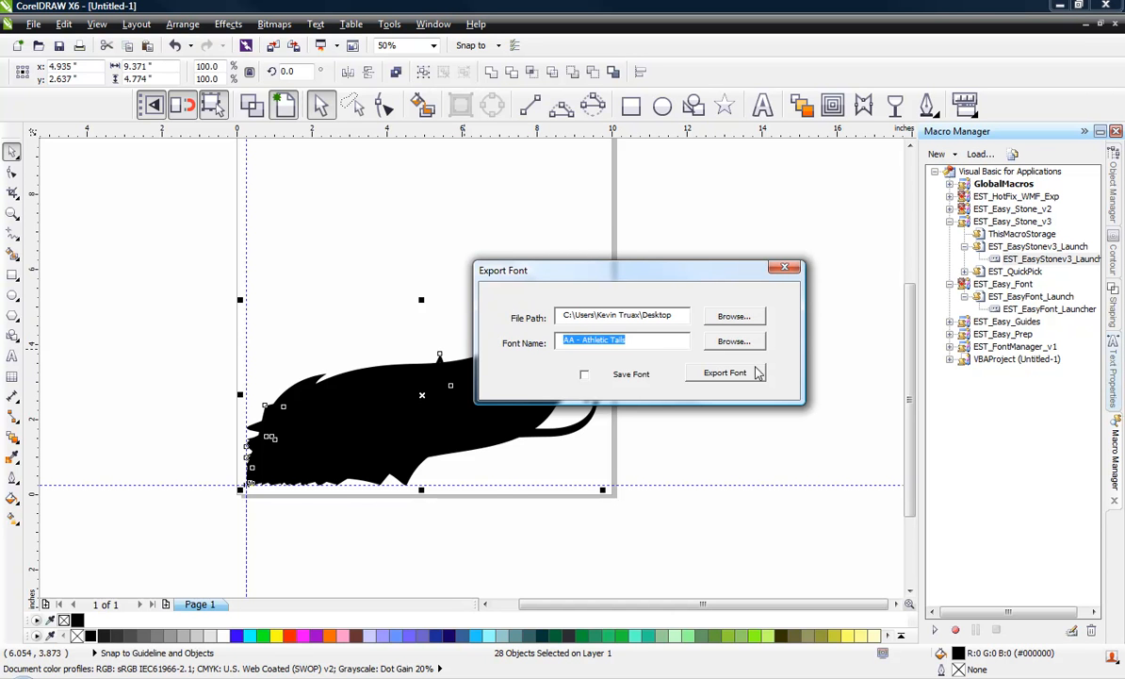
pyautogui.click(650, 343)
pyautogui.moveTo(651, 343); pyautogui.dragTo(509, 348)
pyautogui.hotkey('ctrl', 'c')
pyautogui.click(723, 375)
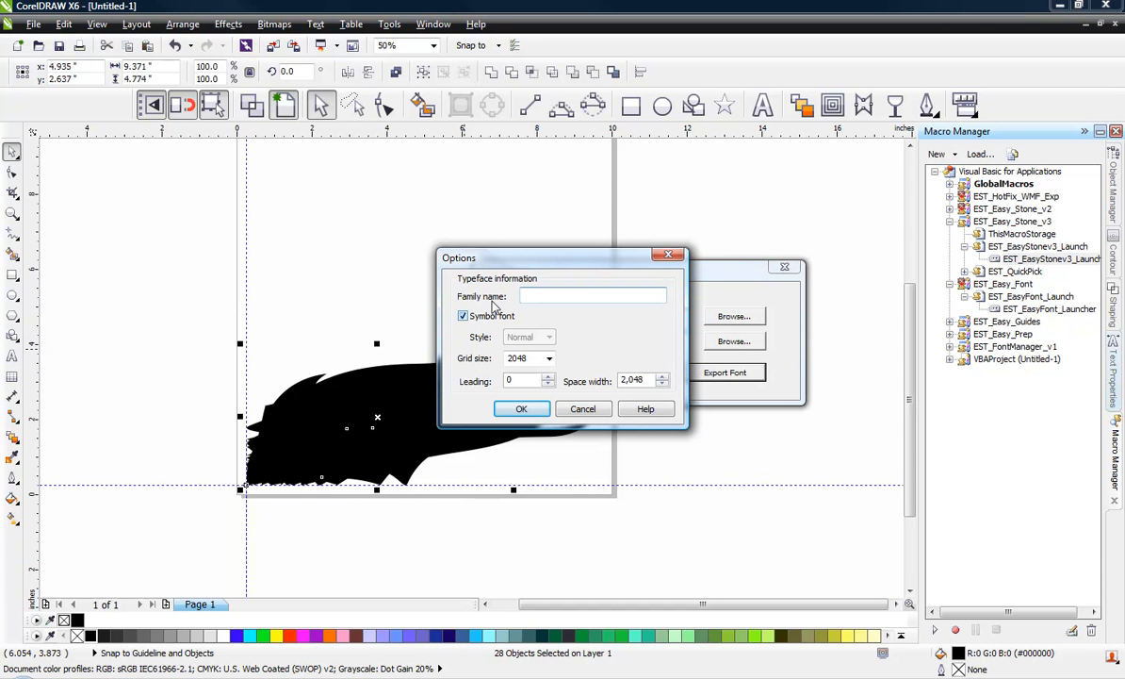
pyautogui.hotkey('ctrl', 'v')
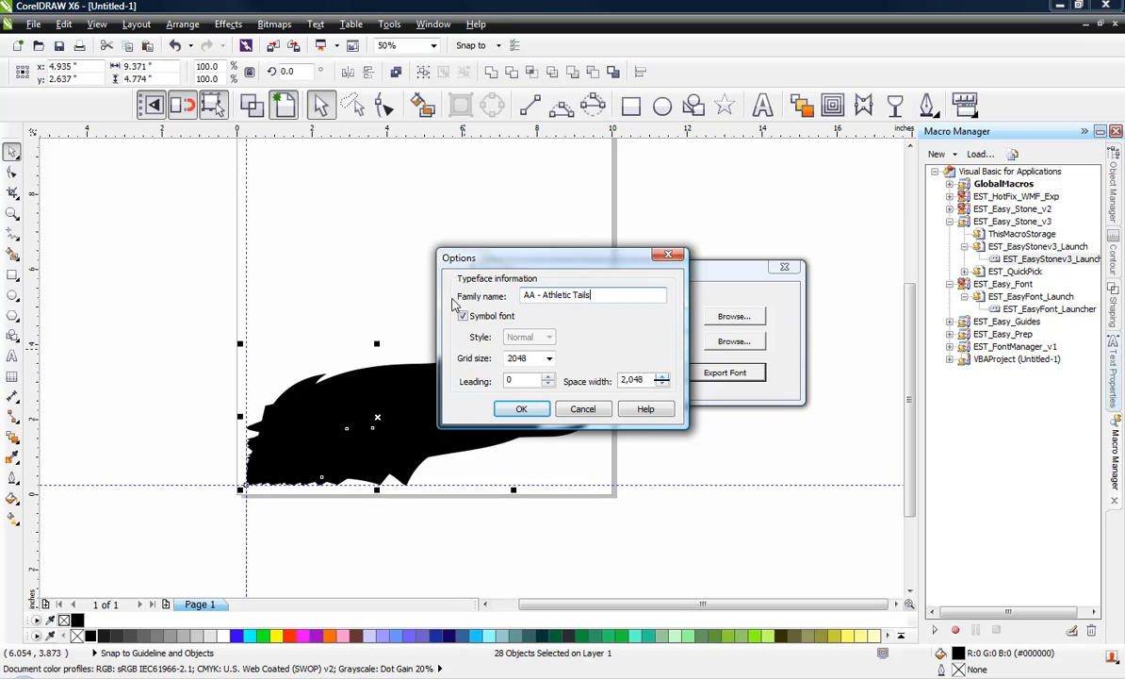
pyautogui.click(522, 411)
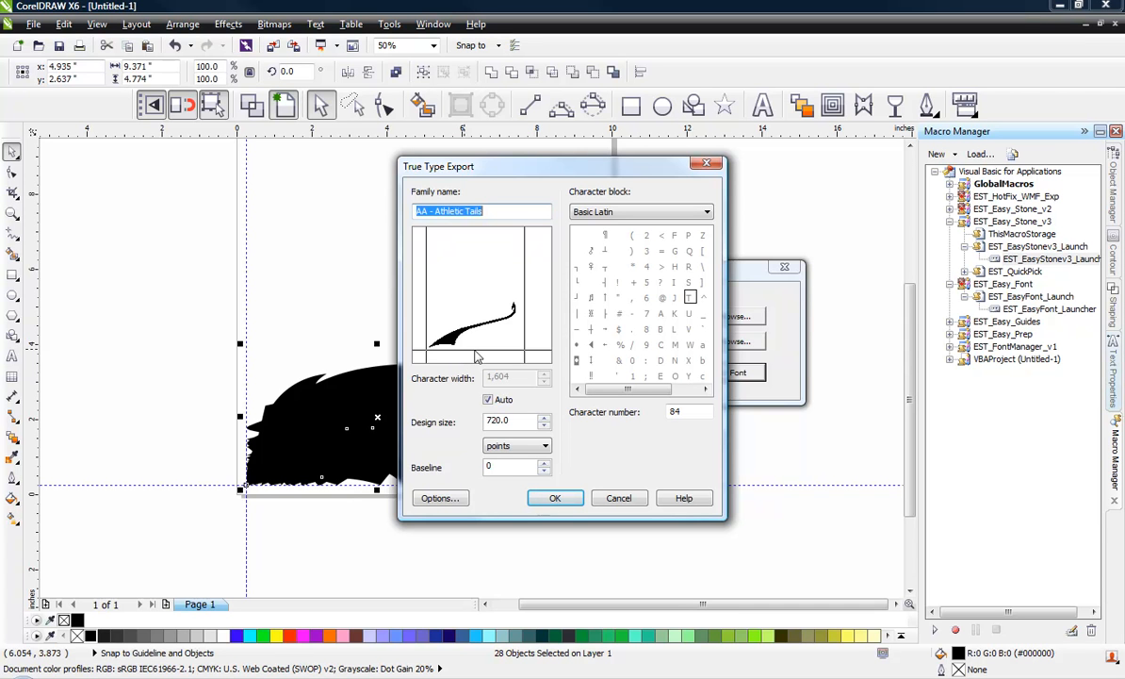
# Assign the next four tails in turn to lowercase b and uppercase L, M and N, exporting each one.
pyautogui.click(701, 362)
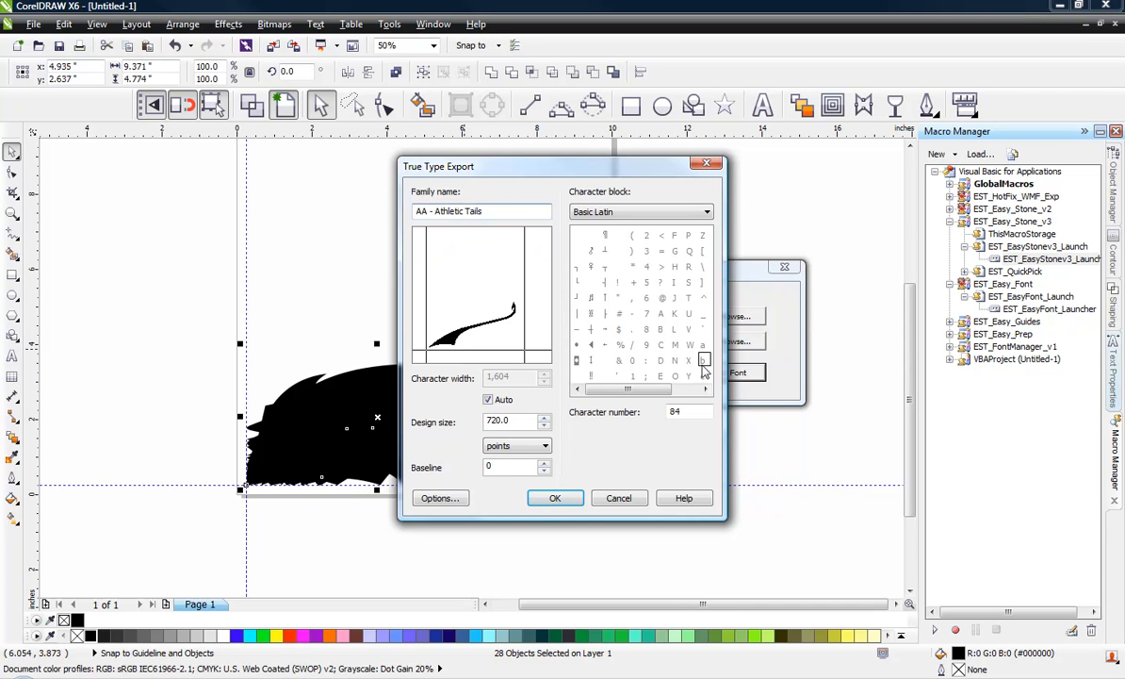
pyautogui.click(553, 498)
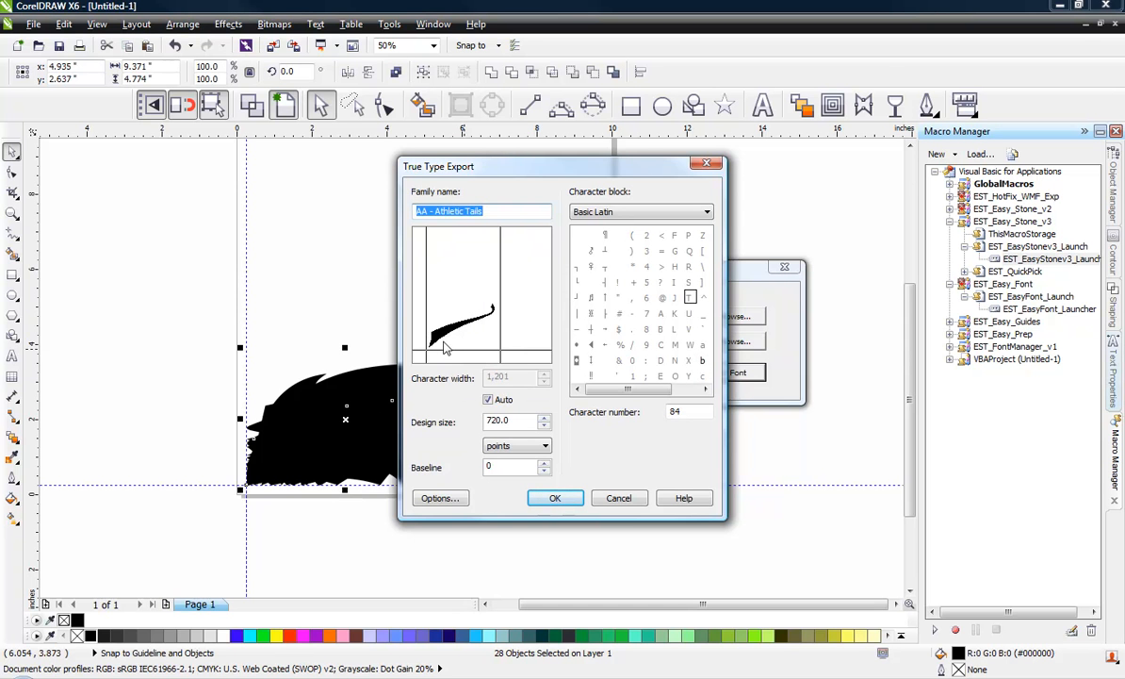
pyautogui.click(675, 329)
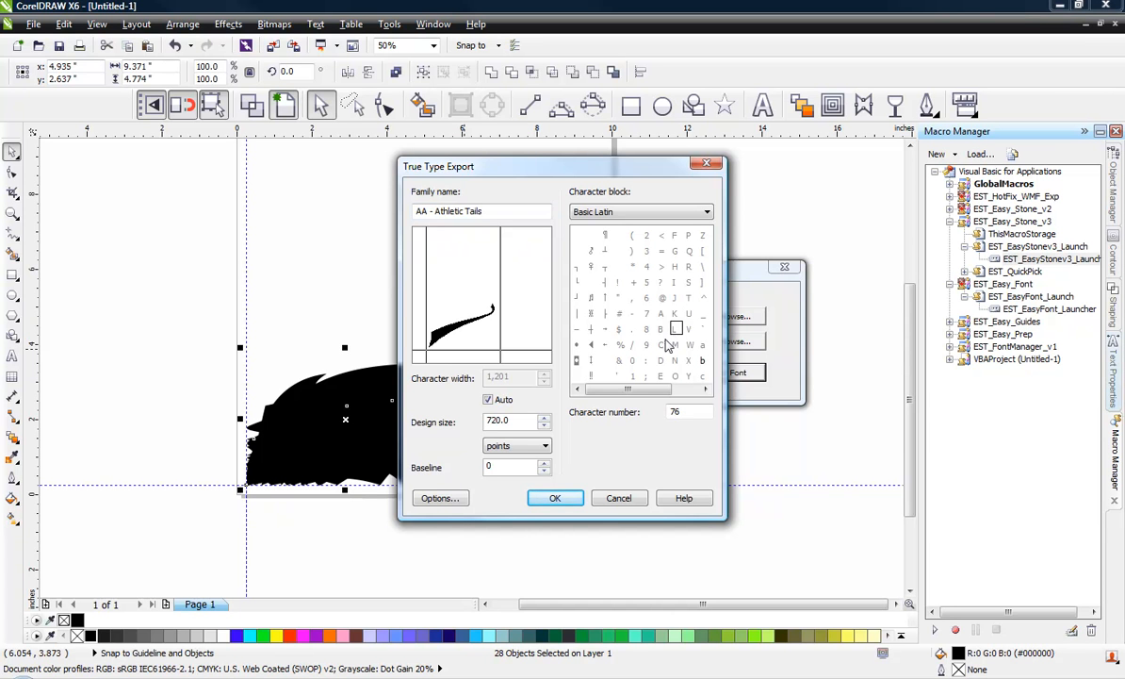
pyautogui.click(555, 498)
pyautogui.click(674, 345)
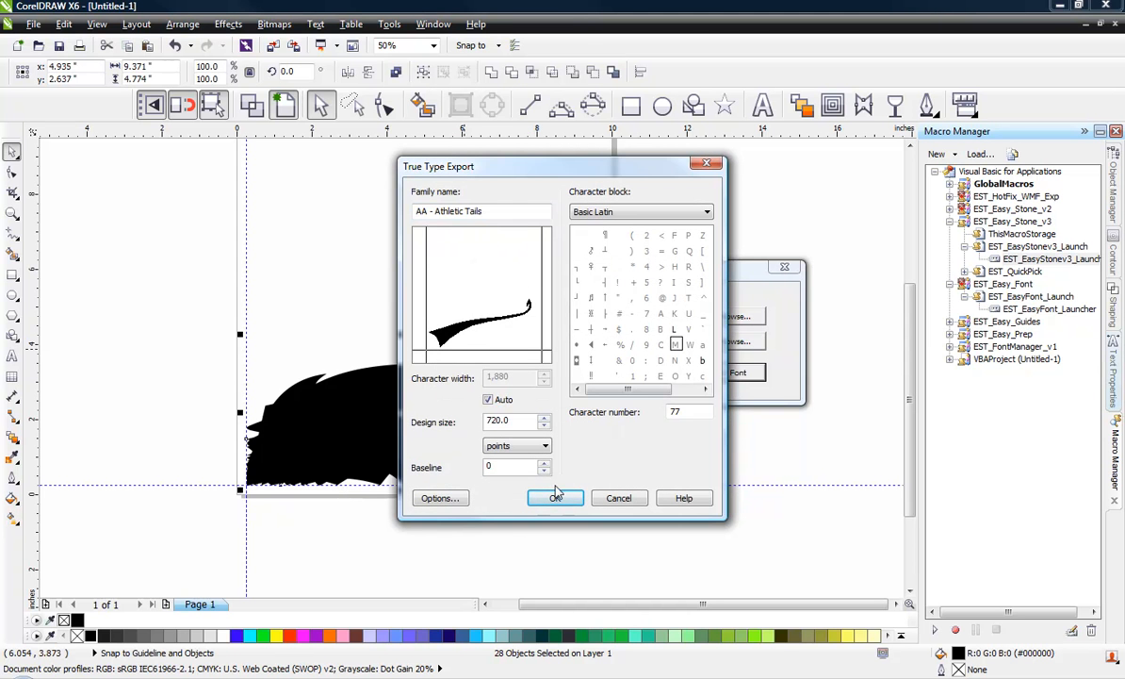
pyautogui.click(554, 497)
pyautogui.click(674, 361)
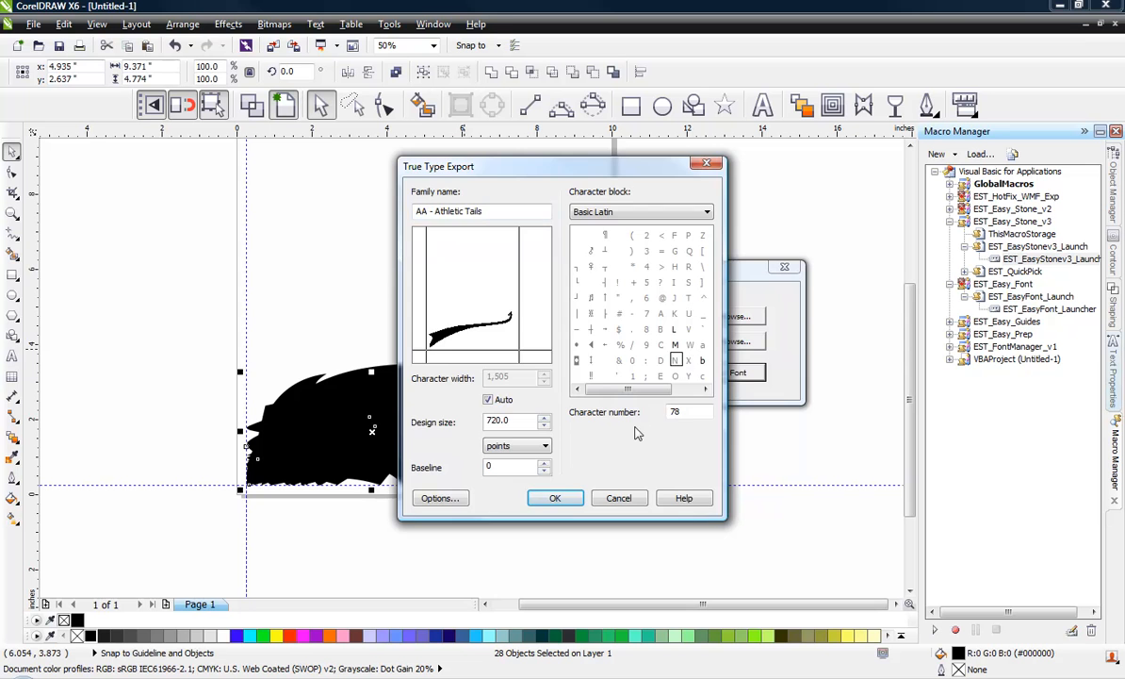
pyautogui.click(555, 497)
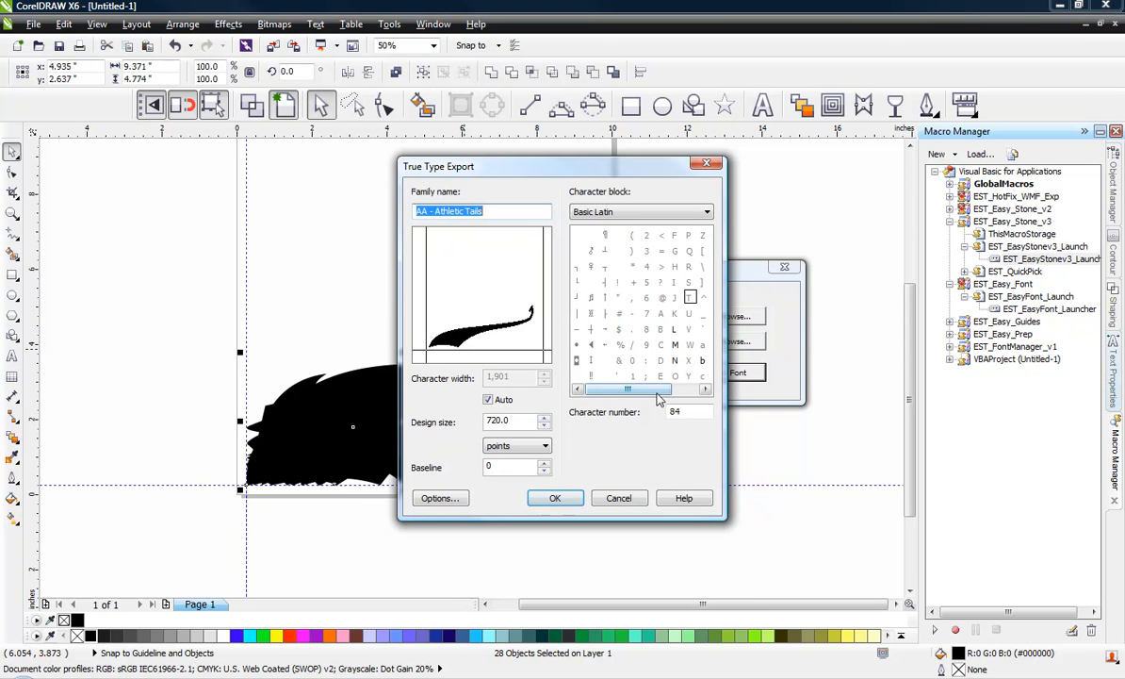
# Export the next three tails to the uppercase characters C, B and A, in that order.
pyautogui.click(661, 347)
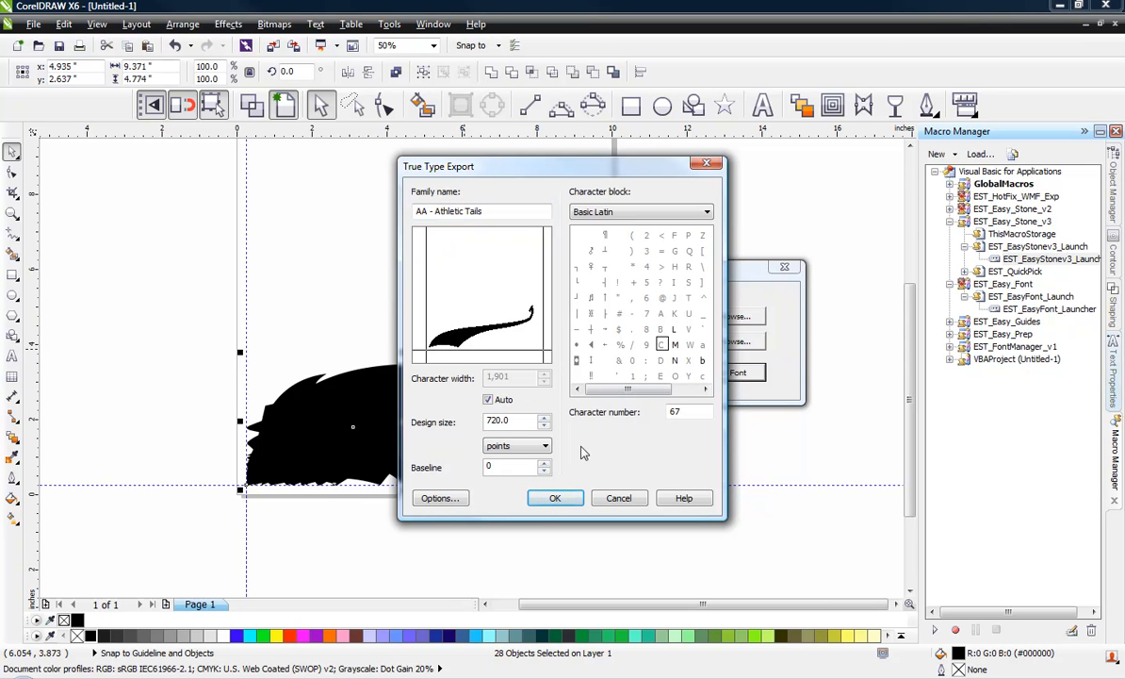
pyautogui.click(555, 498)
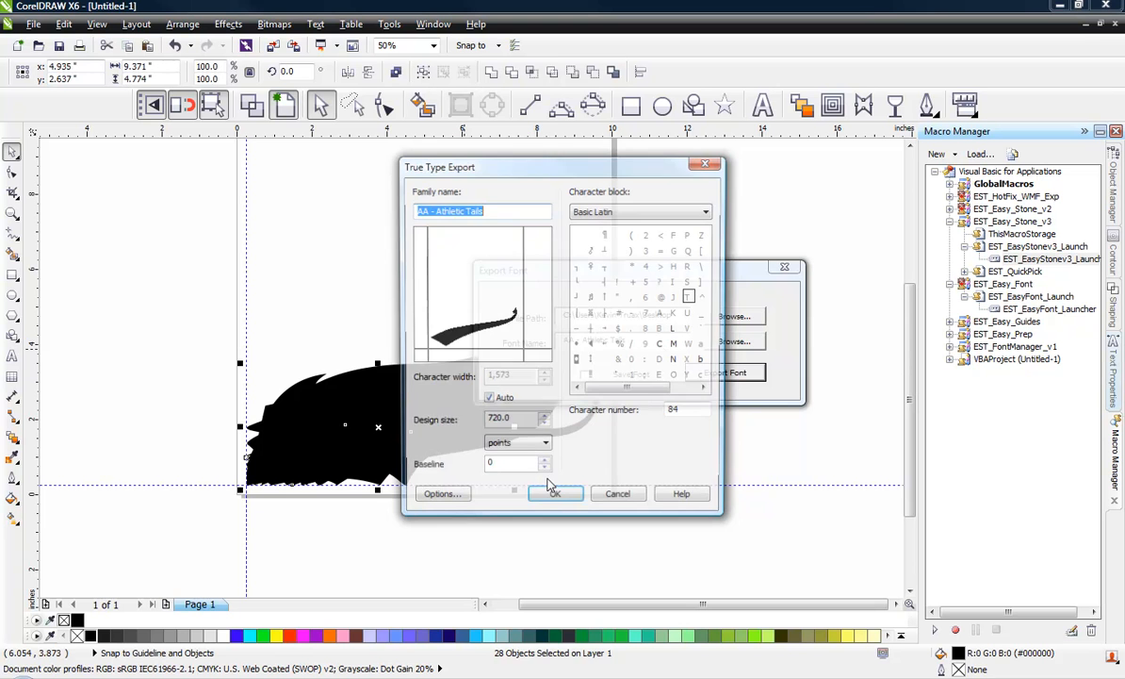
pyautogui.click(661, 328)
pyautogui.click(555, 498)
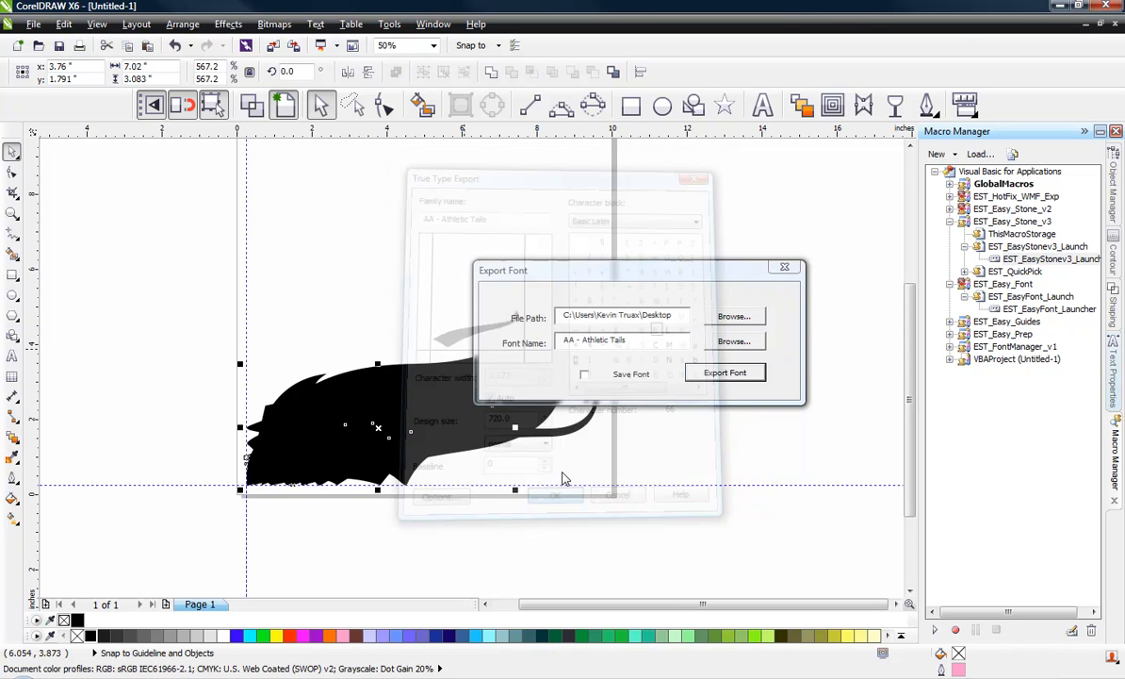
pyautogui.click(662, 313)
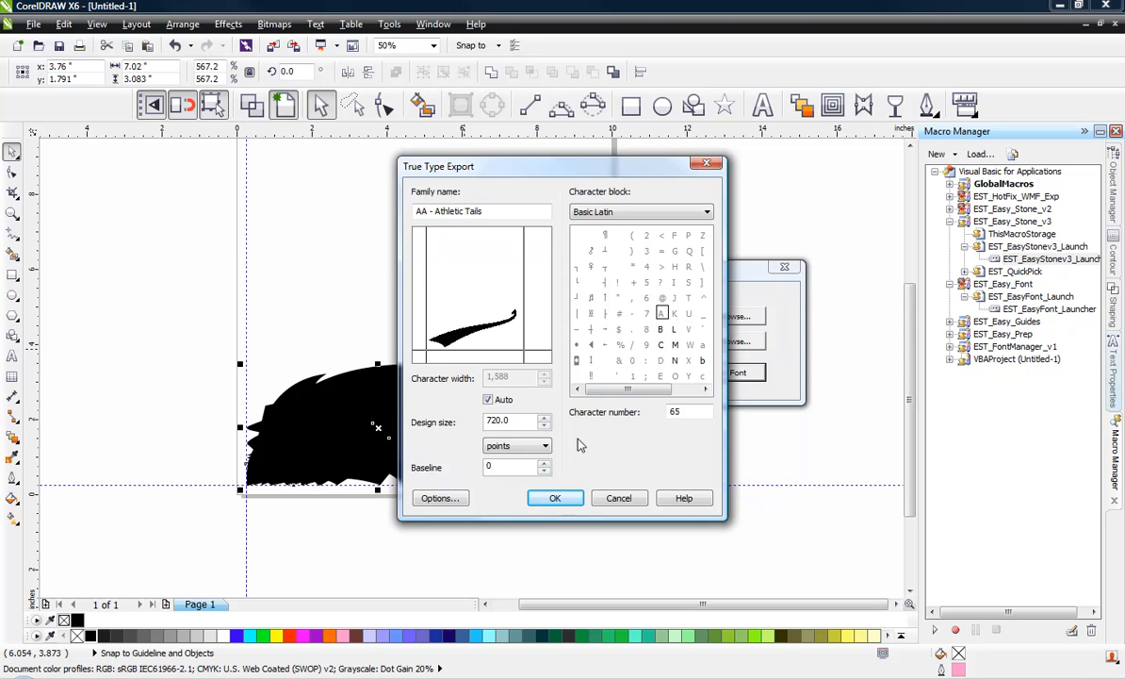
pyautogui.click(565, 498)
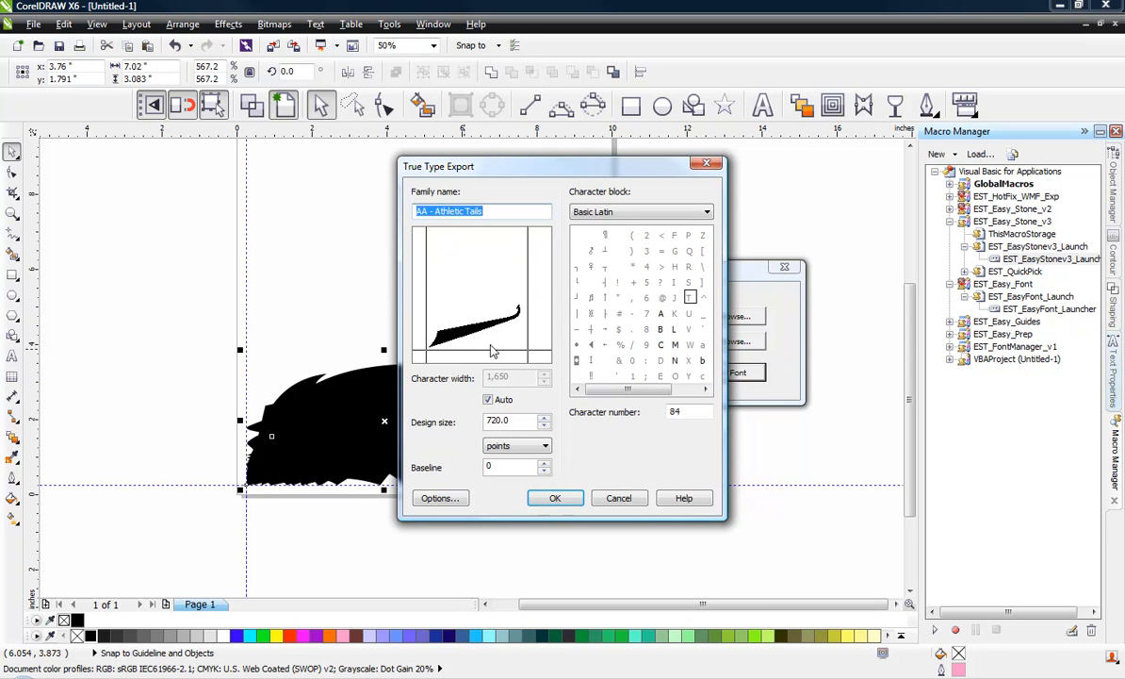
# Export the next three tails to the uppercase characters D, E and F, in that order.
pyautogui.click(660, 360)
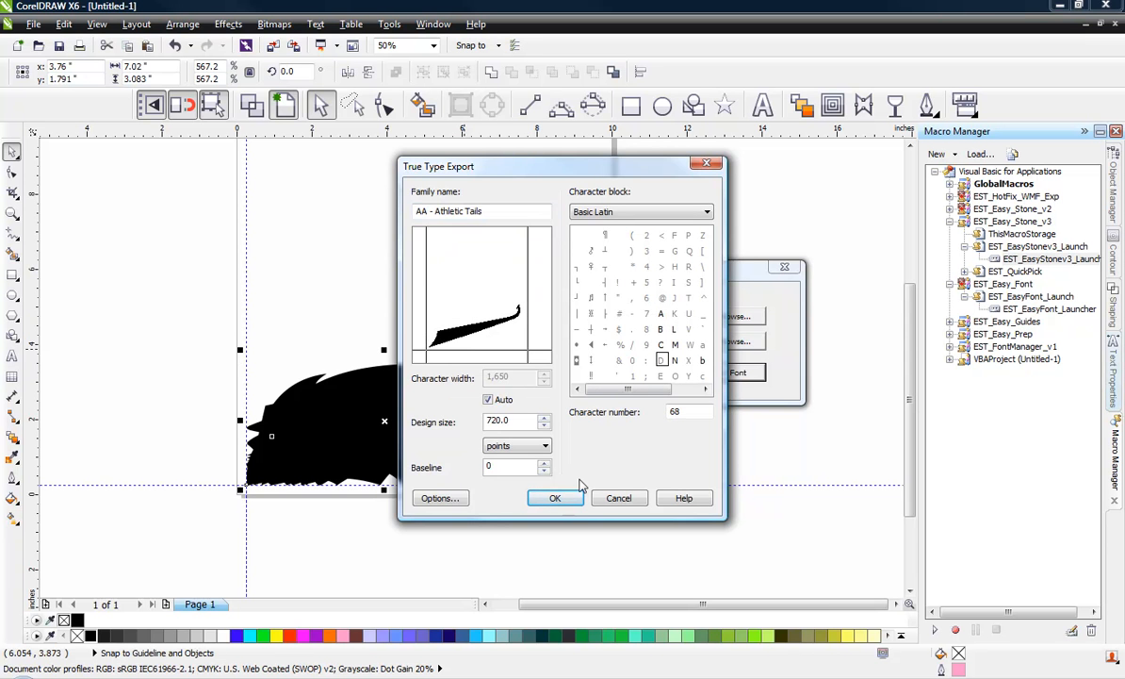
pyautogui.click(569, 493)
pyautogui.click(661, 376)
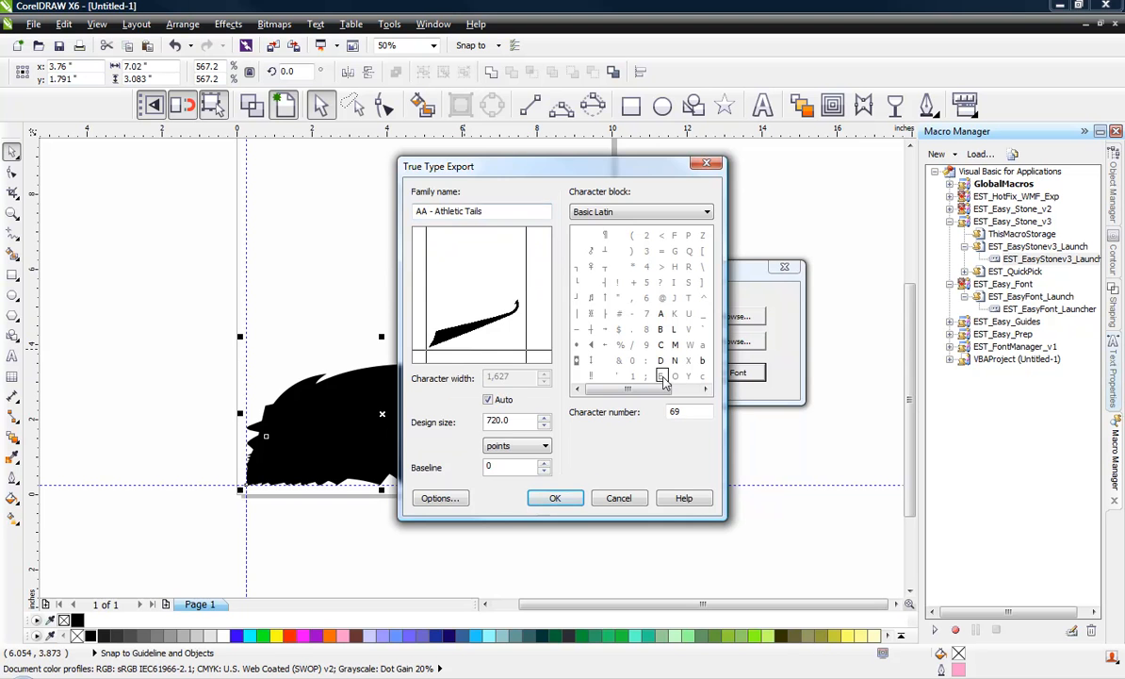
pyautogui.click(555, 498)
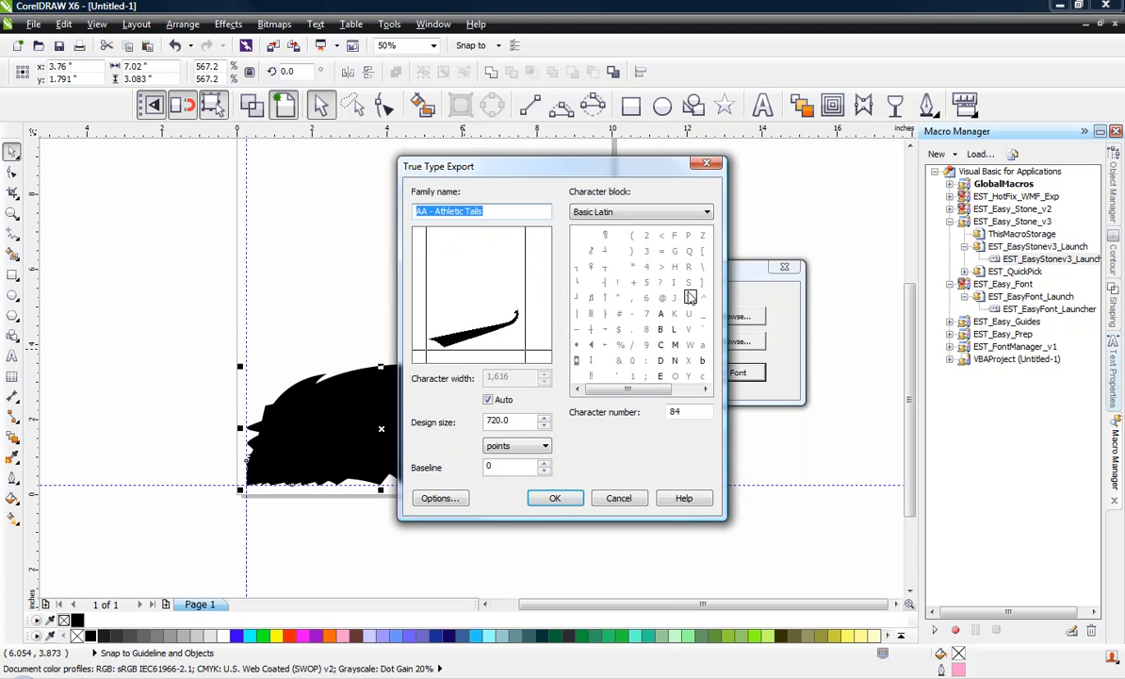
pyautogui.click(676, 236)
pyautogui.click(556, 498)
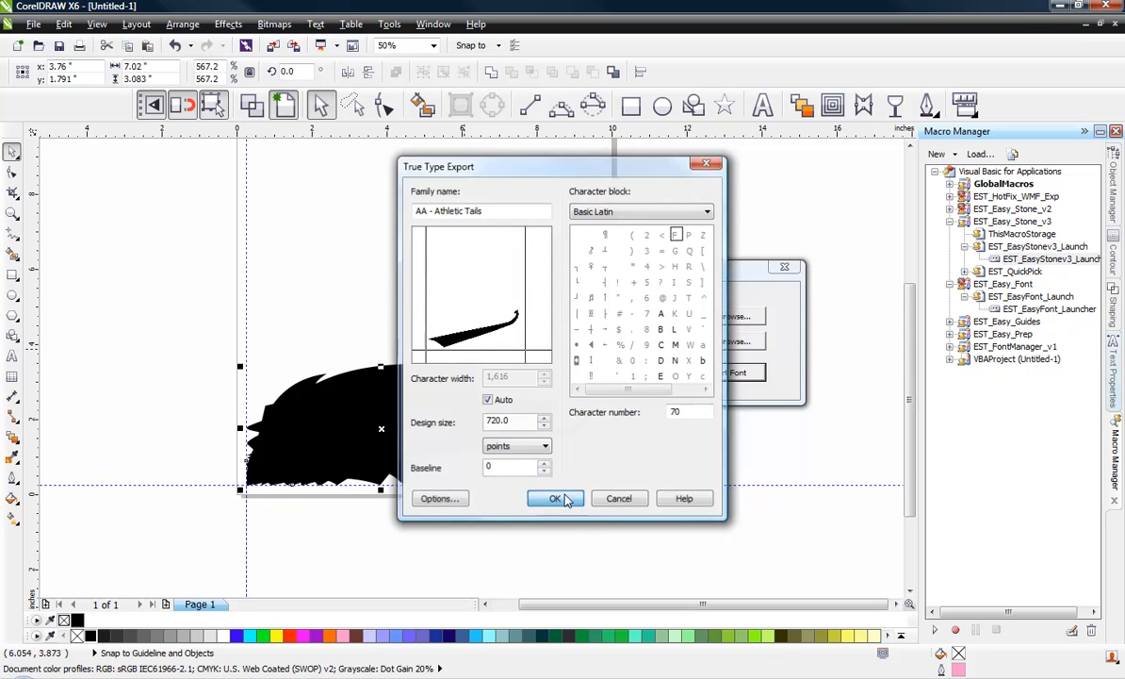
# Export the next four tails to the uppercase characters G, H, I and J, in that order.
pyautogui.click(674, 252)
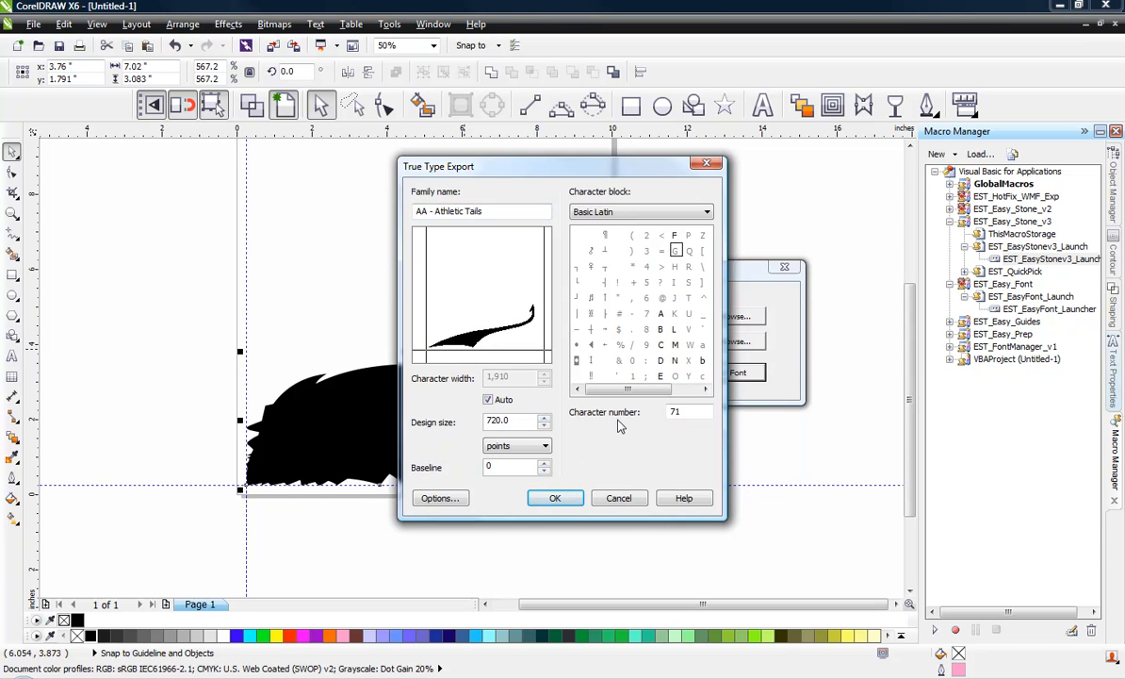
pyautogui.click(555, 497)
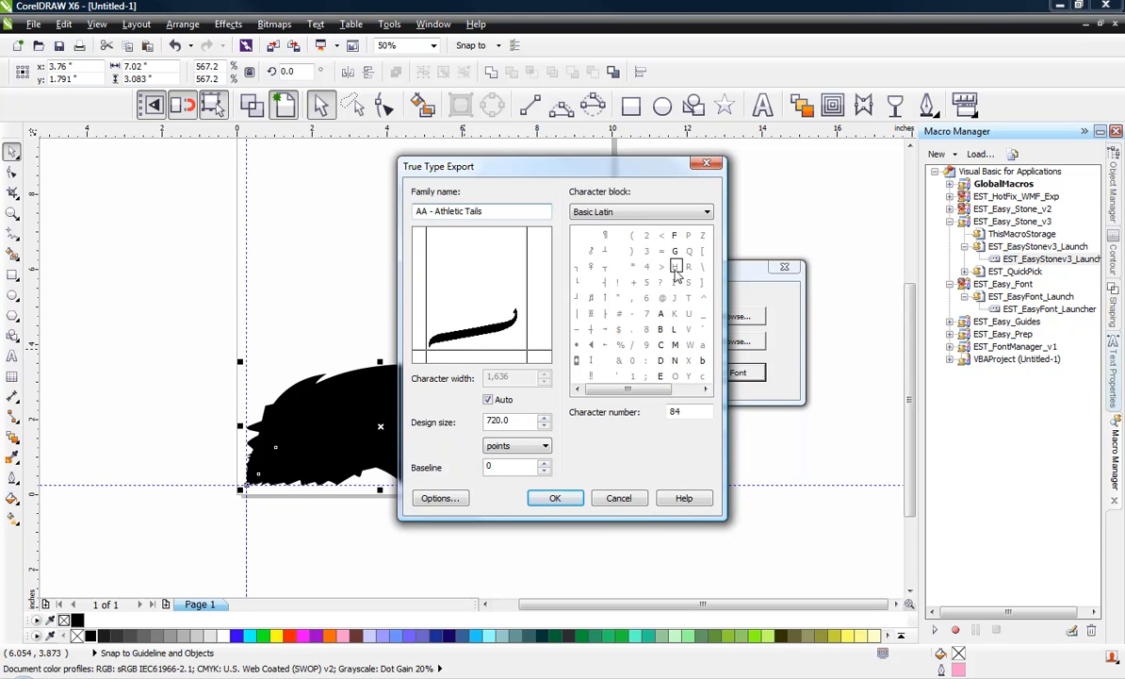
pyautogui.click(555, 498)
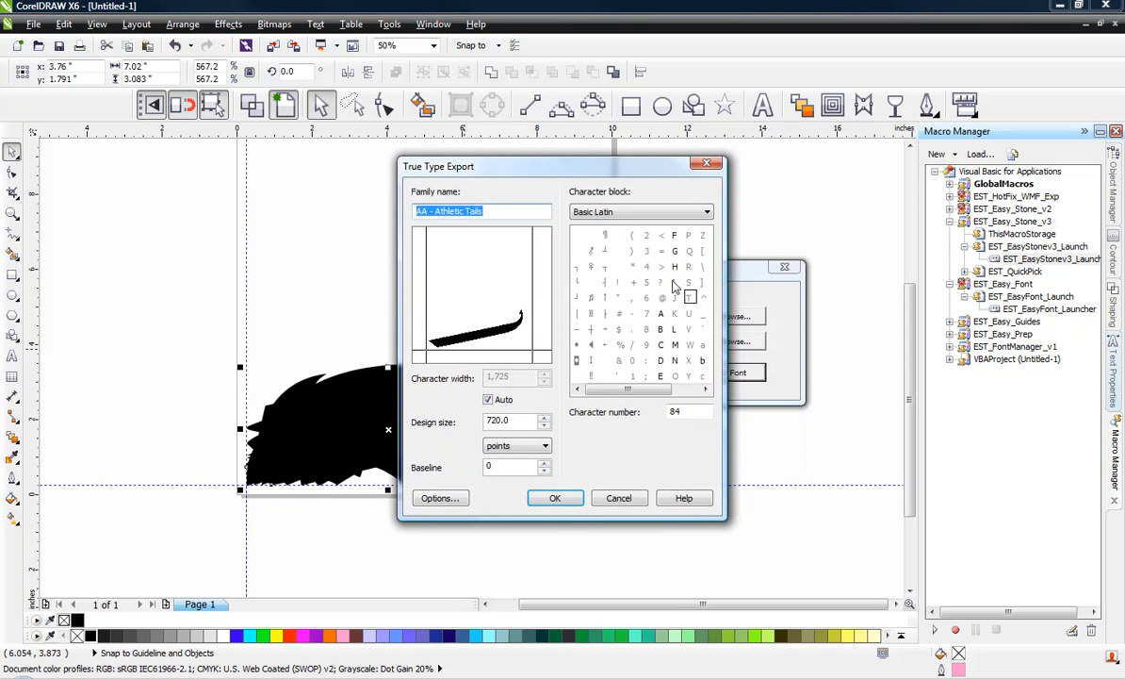
pyautogui.click(674, 282)
pyautogui.click(555, 497)
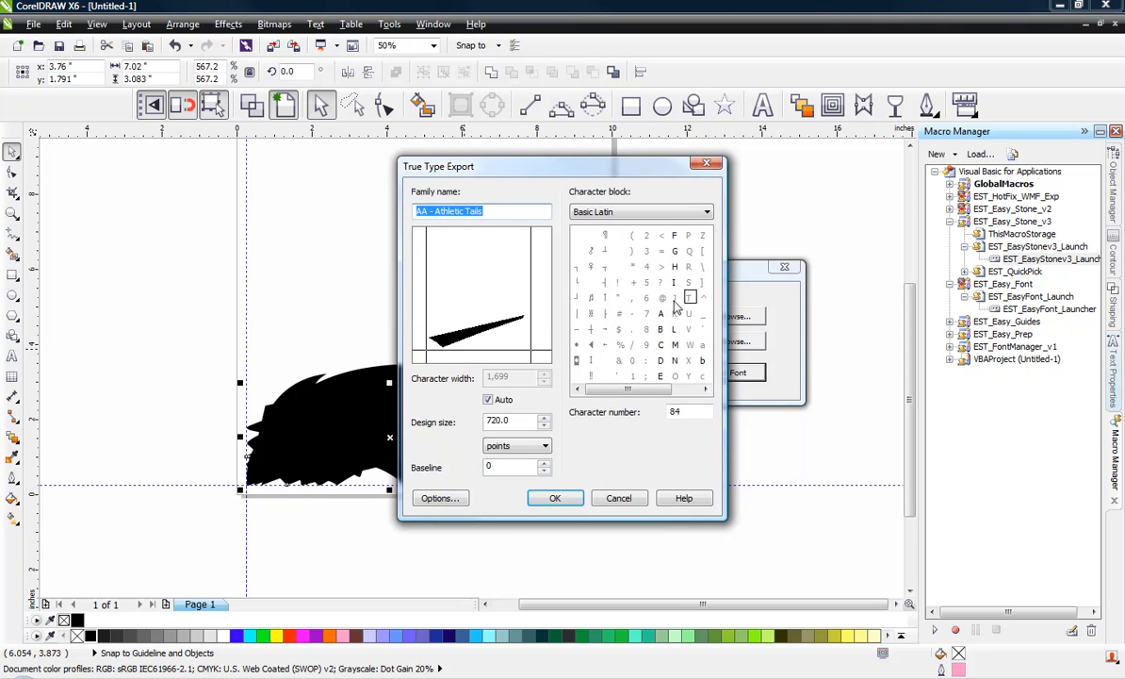
pyautogui.click(674, 300)
pyautogui.click(556, 497)
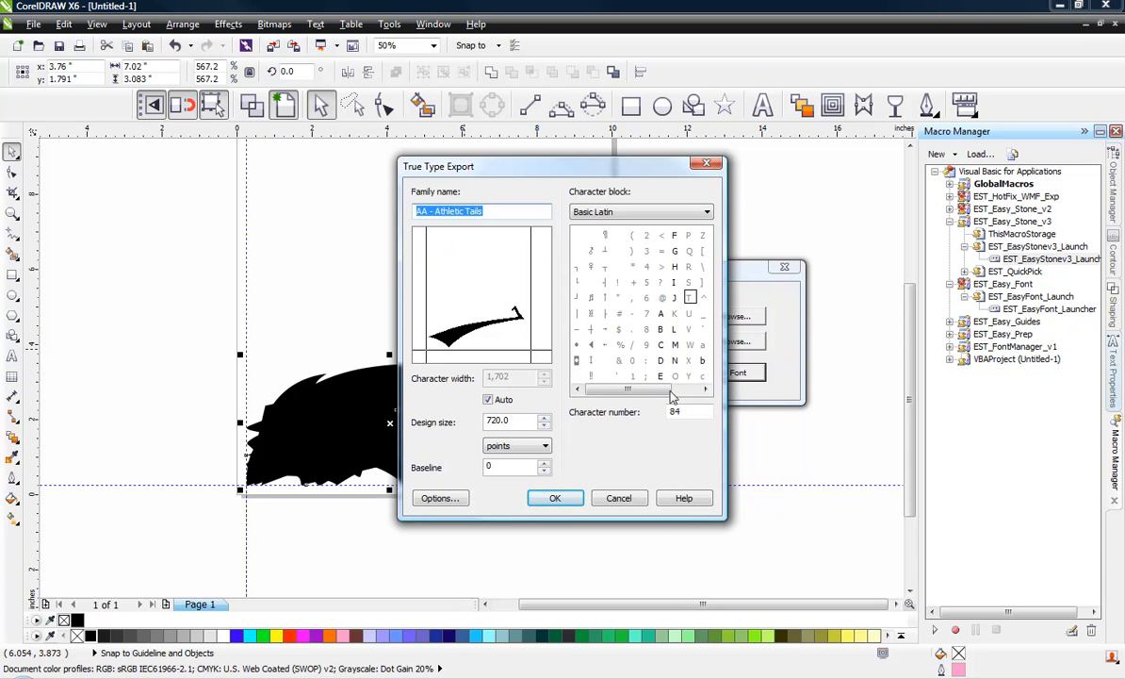
# Export the next three tails to lowercase a, uppercase O and uppercase Z, in that order.
pyautogui.click(676, 313)
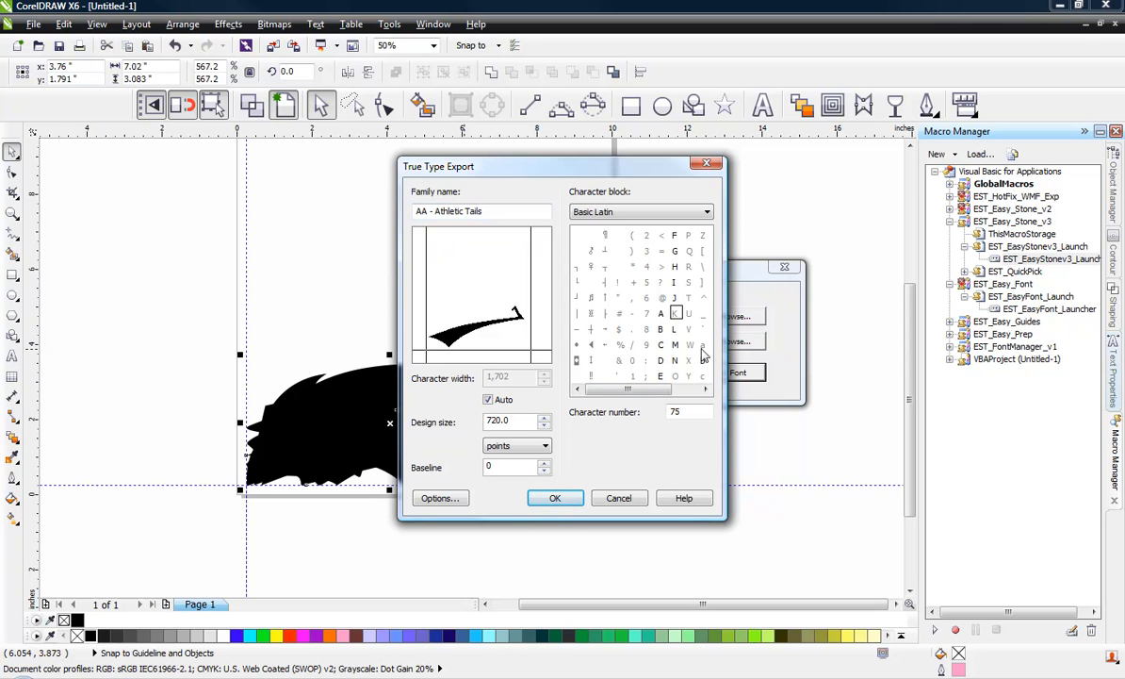
pyautogui.click(556, 498)
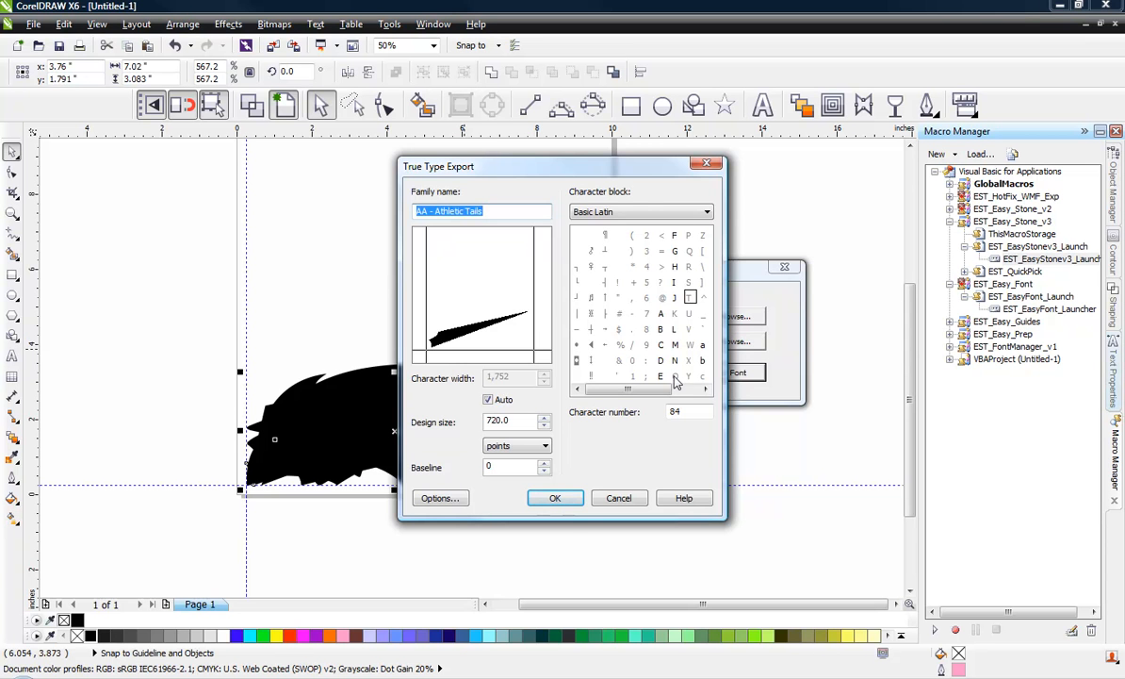
pyautogui.click(555, 498)
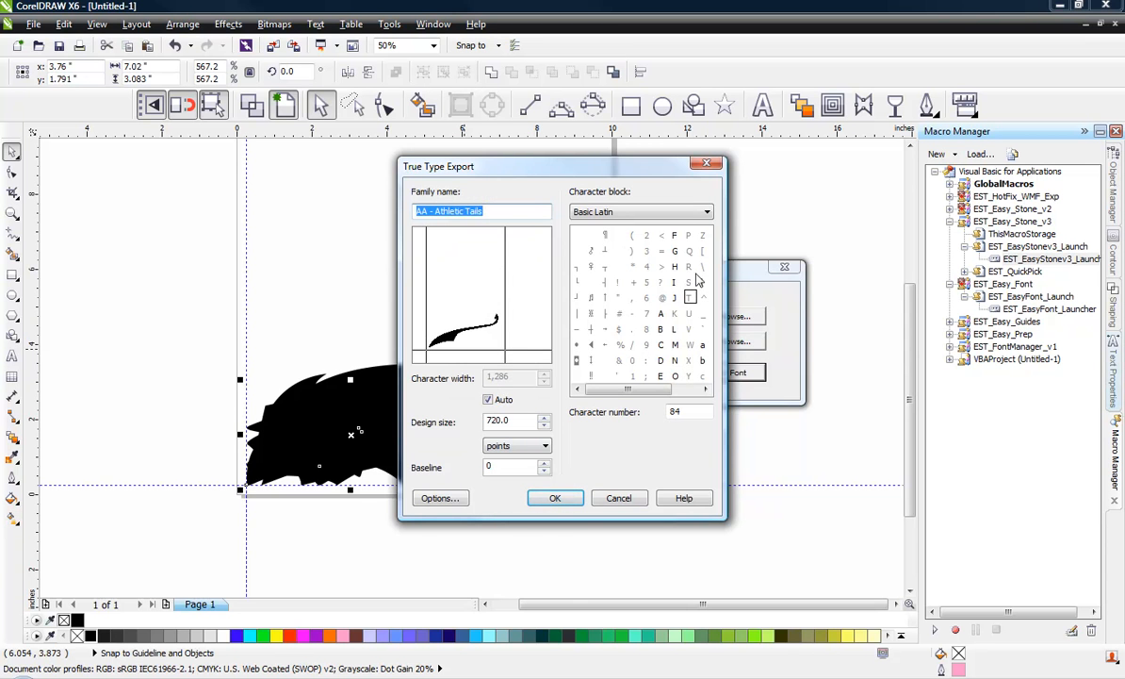
pyautogui.click(675, 317)
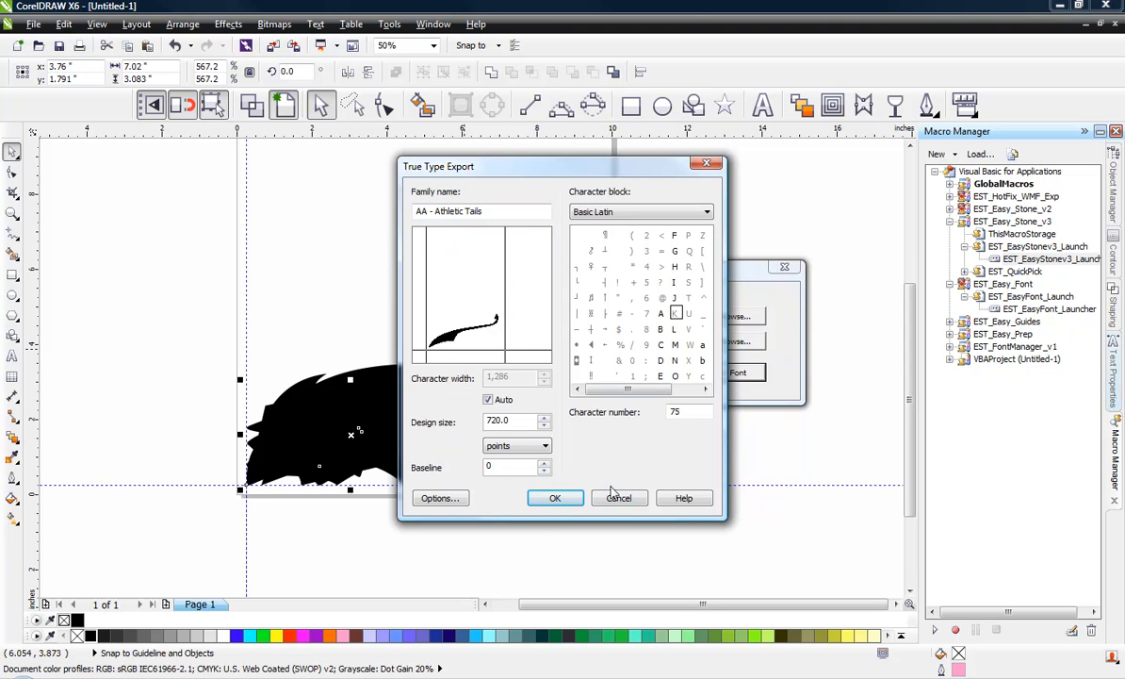
pyautogui.click(689, 376)
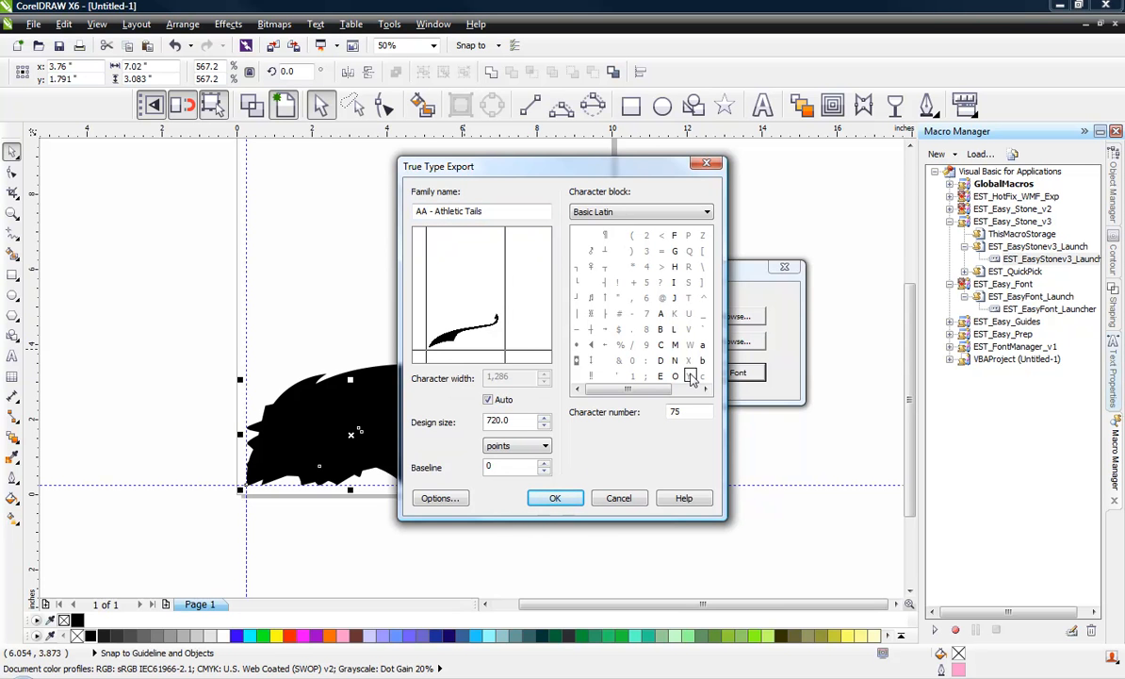
pyautogui.click(704, 236)
pyautogui.click(555, 497)
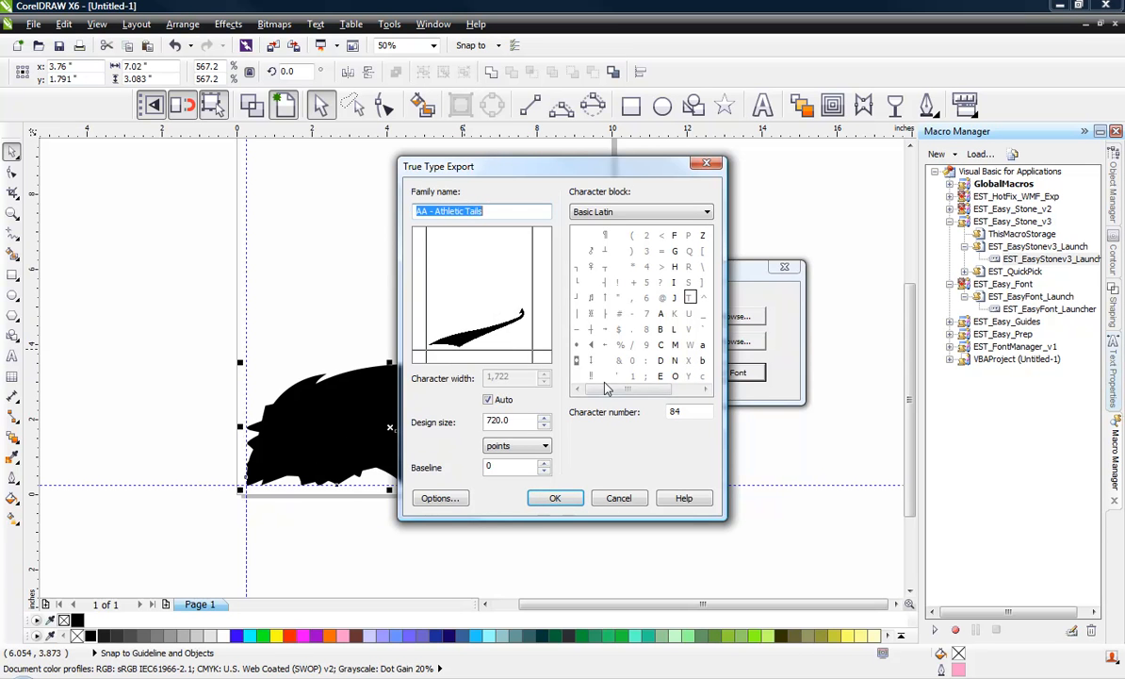
# Export the next three tails to the uppercase characters K, Y and X, in that order.
pyautogui.click(677, 314)
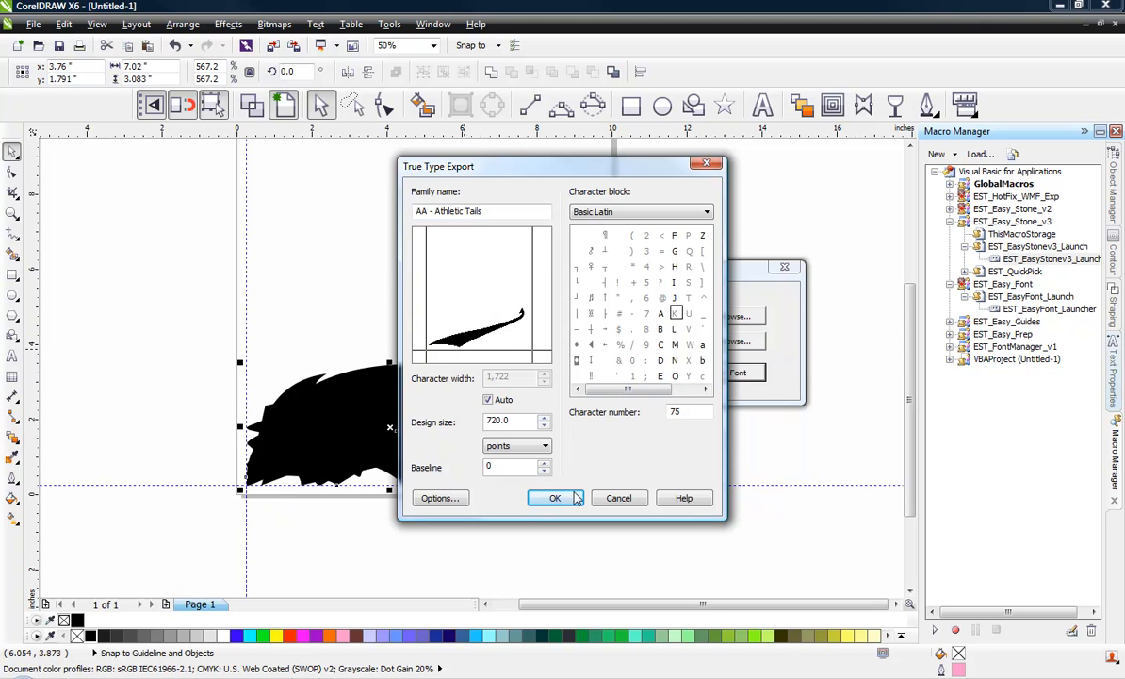
pyautogui.click(577, 498)
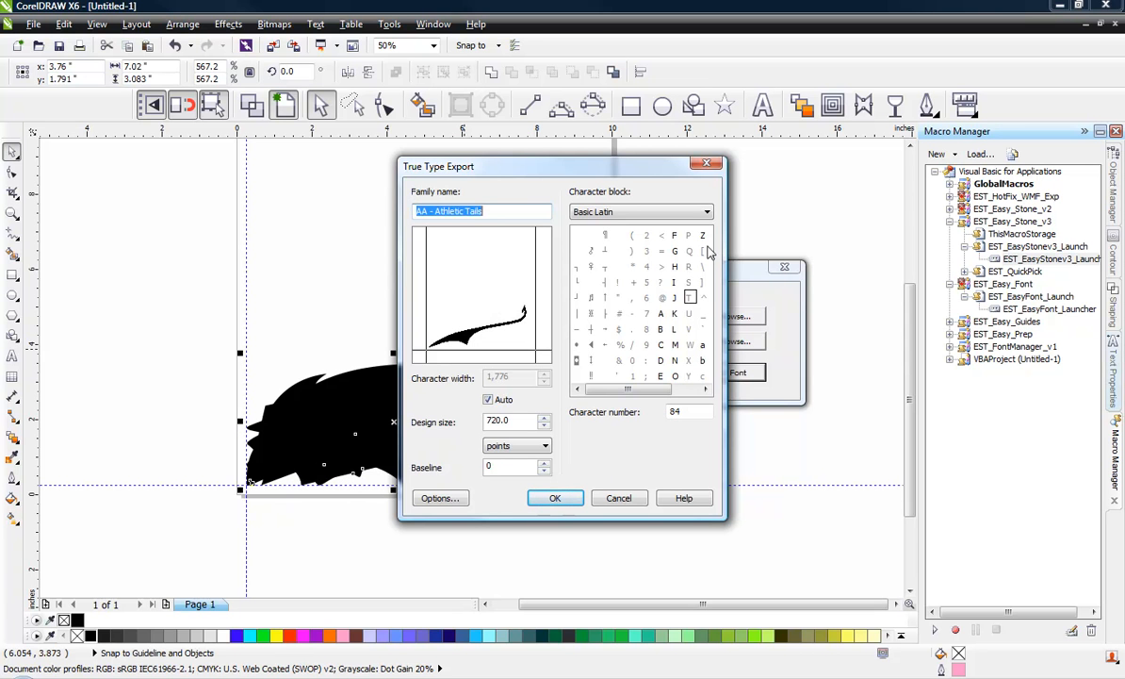
pyautogui.click(690, 375)
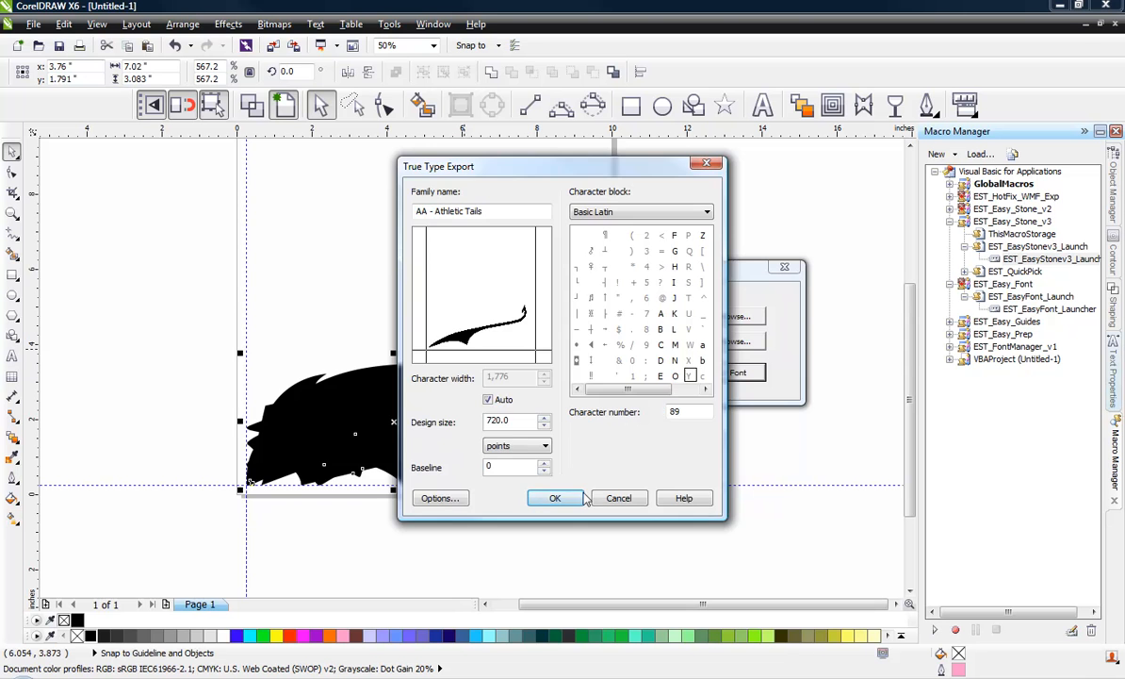
pyautogui.click(555, 498)
pyautogui.click(688, 364)
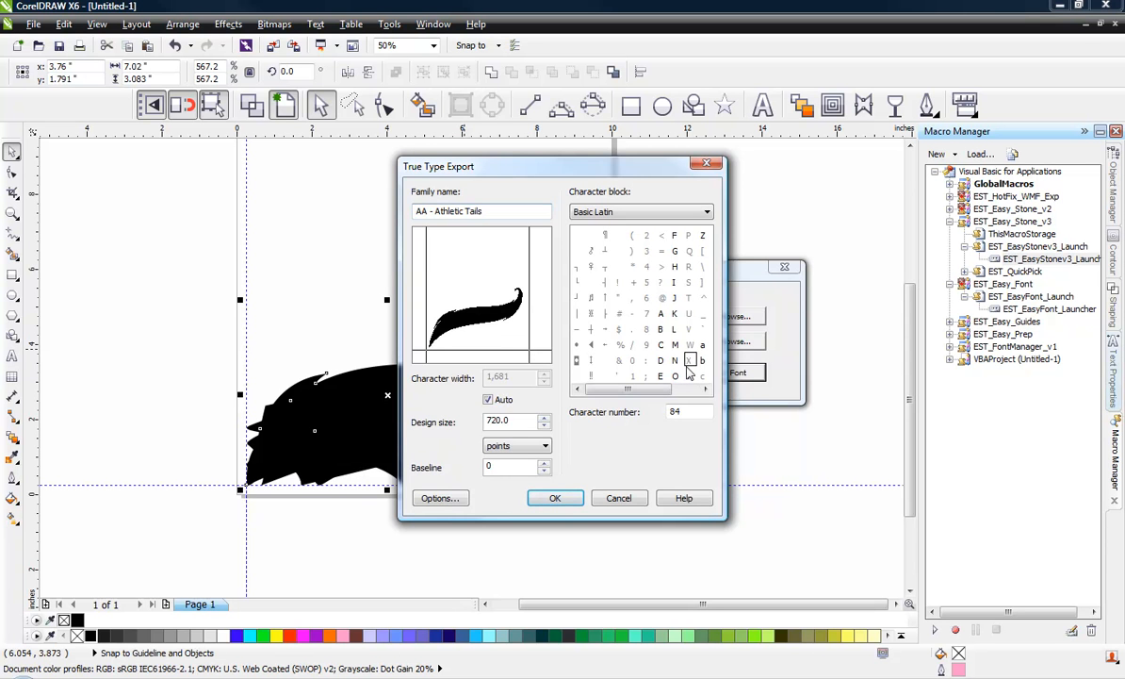
pyautogui.click(555, 498)
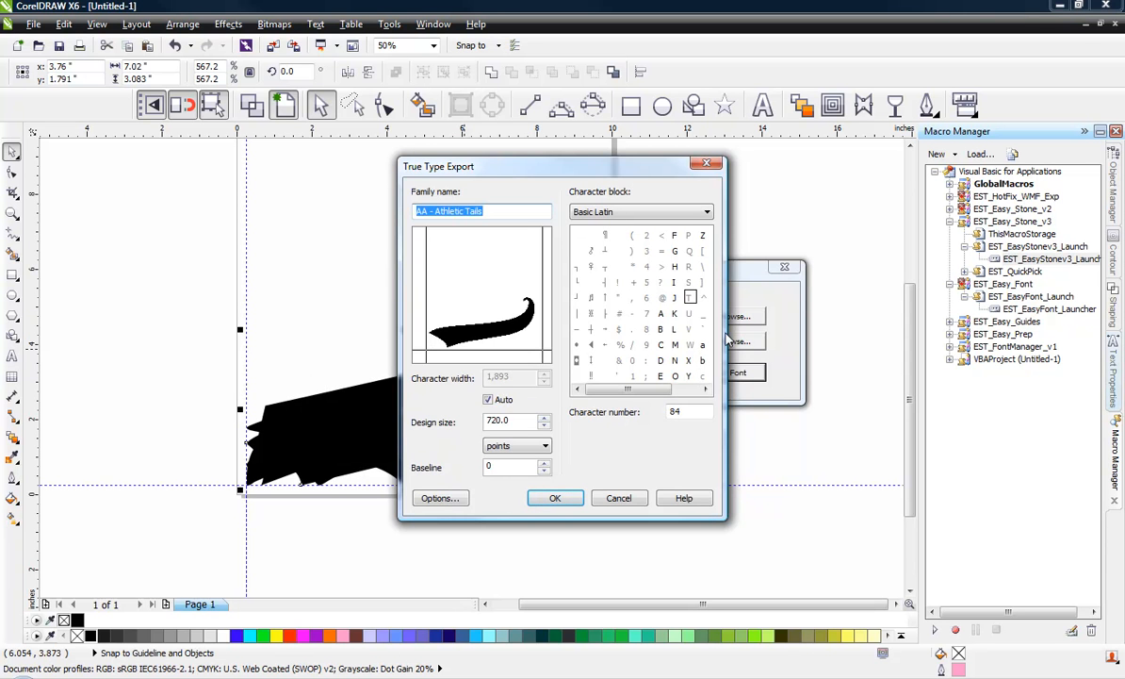
# Export the next two tails to the uppercase characters P and Q, in that order.
pyautogui.click(691, 346)
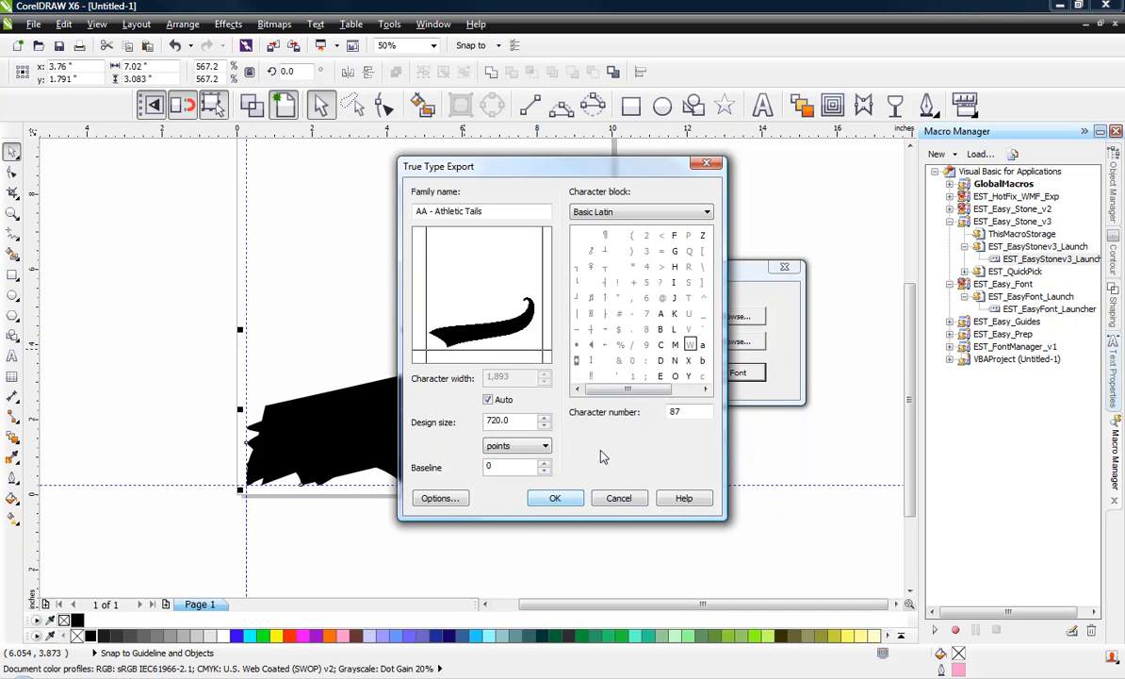
pyautogui.click(689, 235)
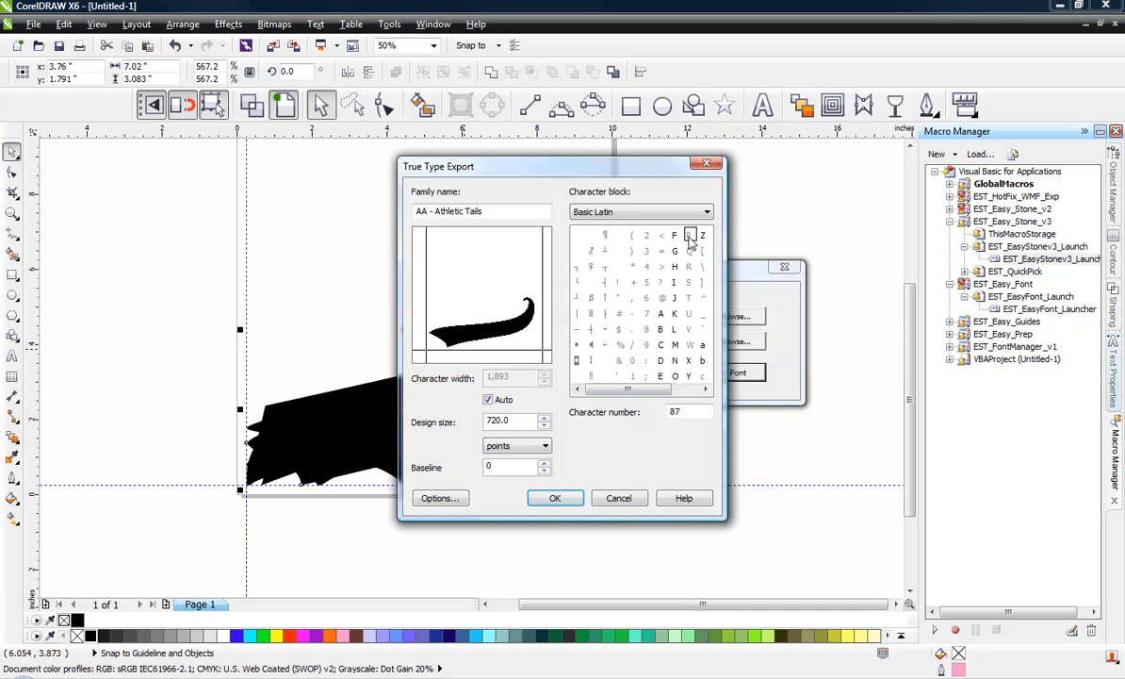
pyautogui.click(555, 497)
pyautogui.click(690, 250)
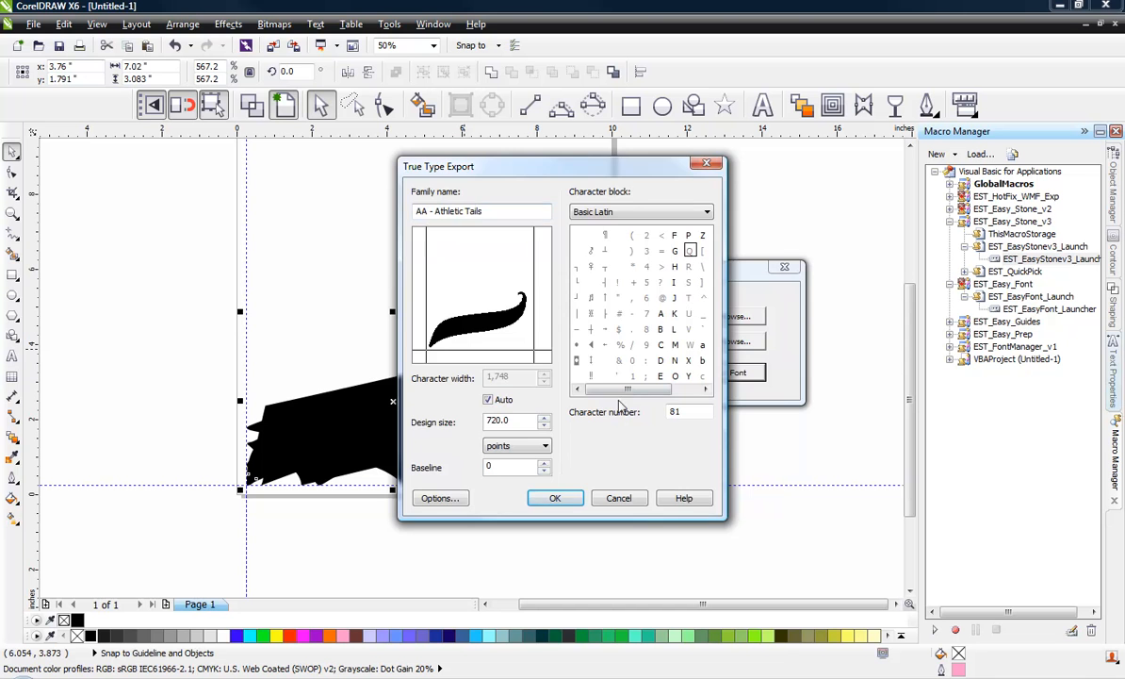
pyautogui.click(555, 497)
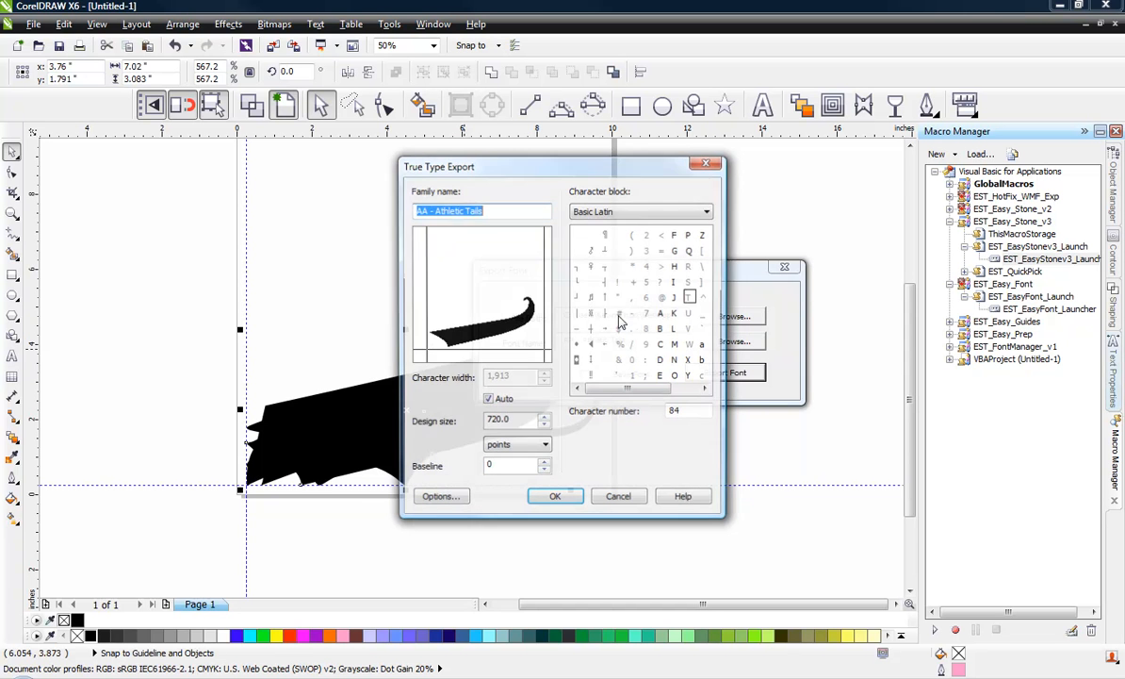
# Export the next three tails to the uppercase characters R, S and T, in that order.
pyautogui.click(689, 266)
pyautogui.click(555, 498)
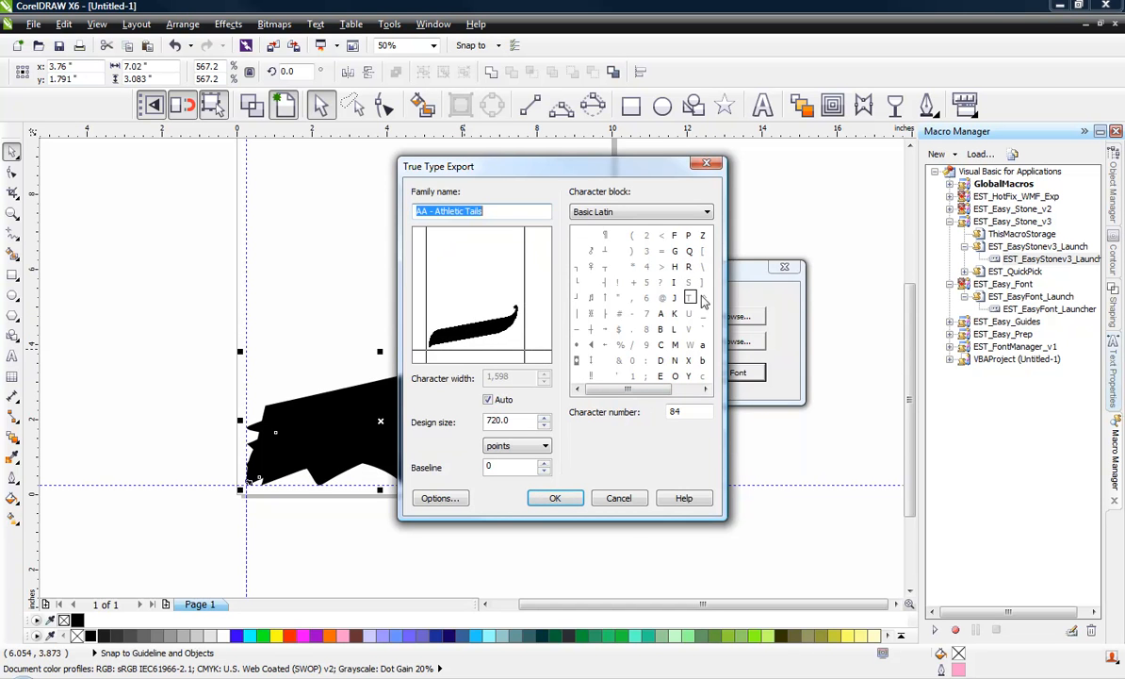
pyautogui.click(691, 282)
pyautogui.click(555, 498)
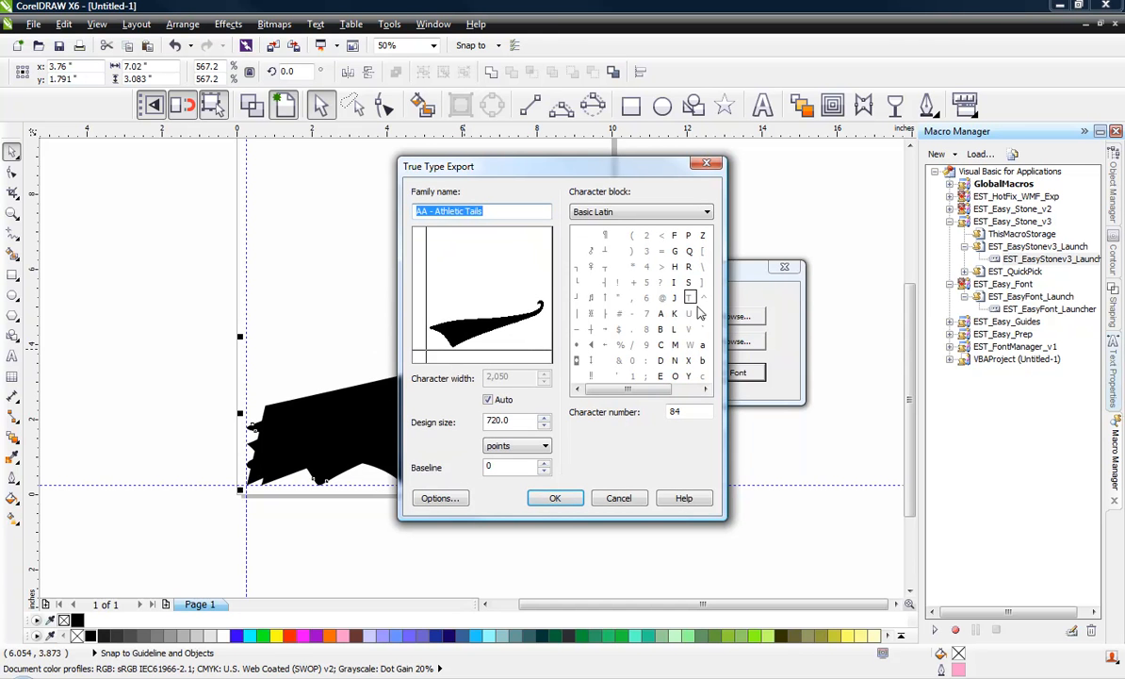
pyautogui.click(556, 498)
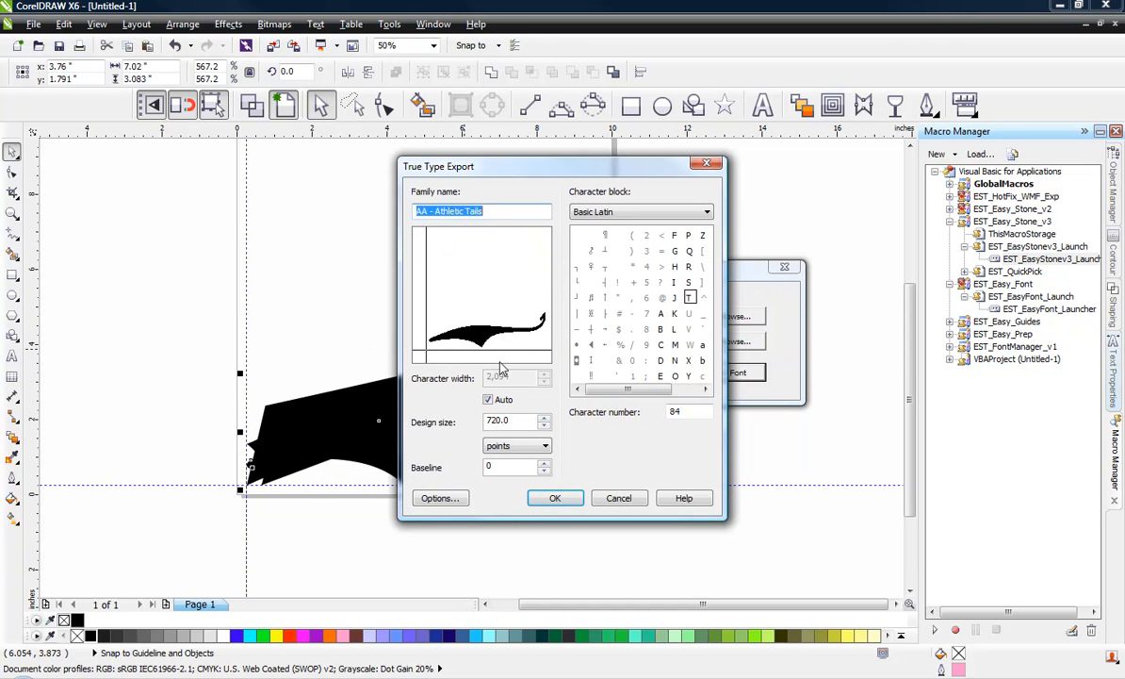
# Export the last three tails to the uppercase characters U, V and W, in that order.
pyautogui.click(691, 313)
pyautogui.click(554, 499)
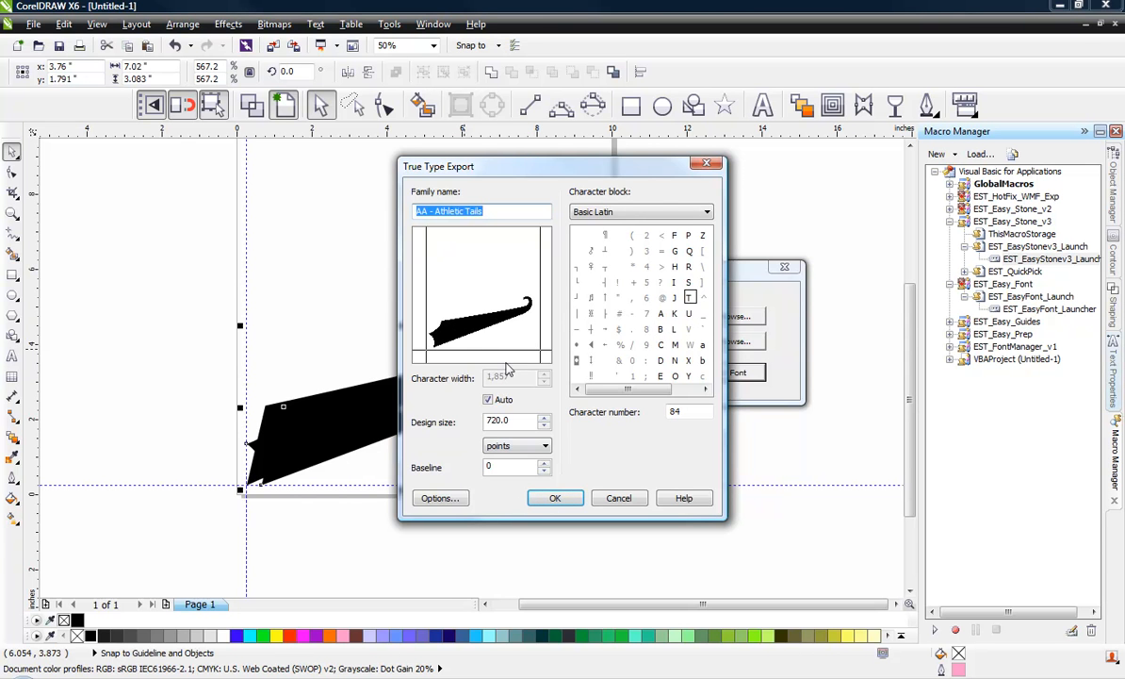
pyautogui.click(690, 328)
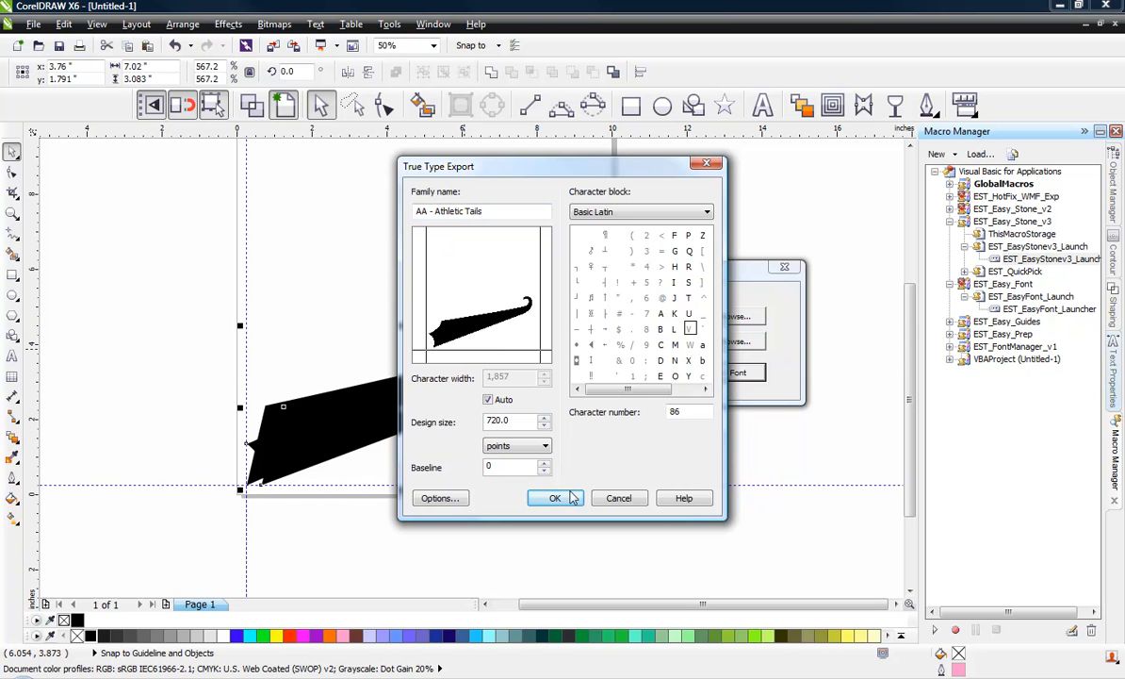
pyautogui.click(567, 500)
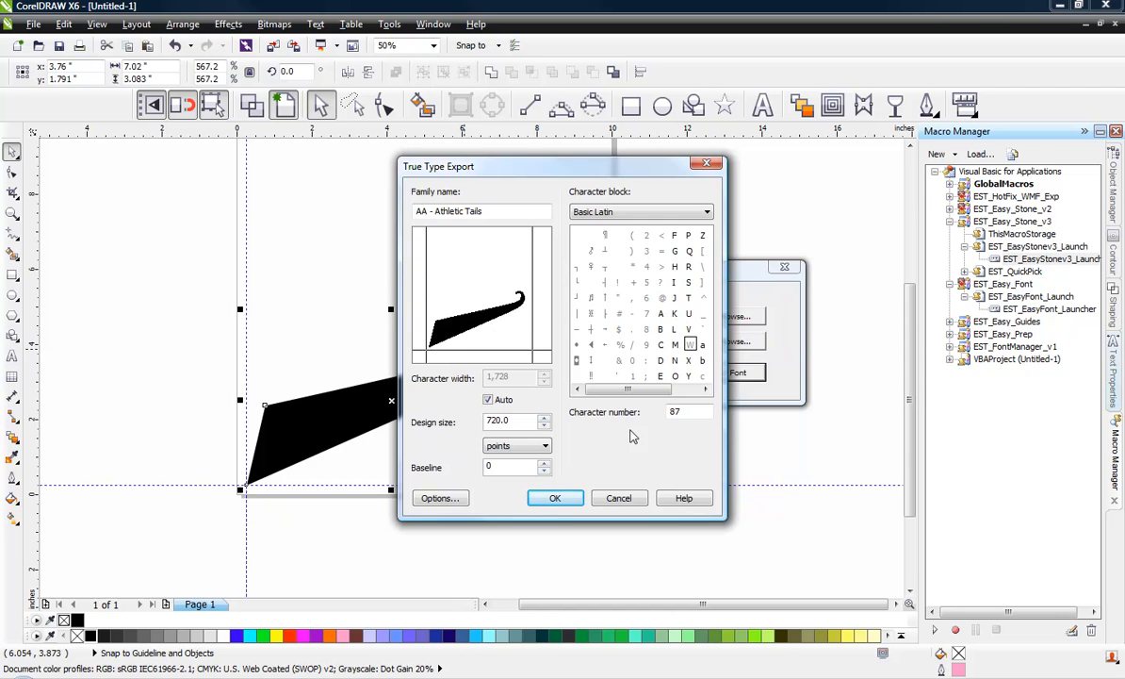
pyautogui.click(553, 497)
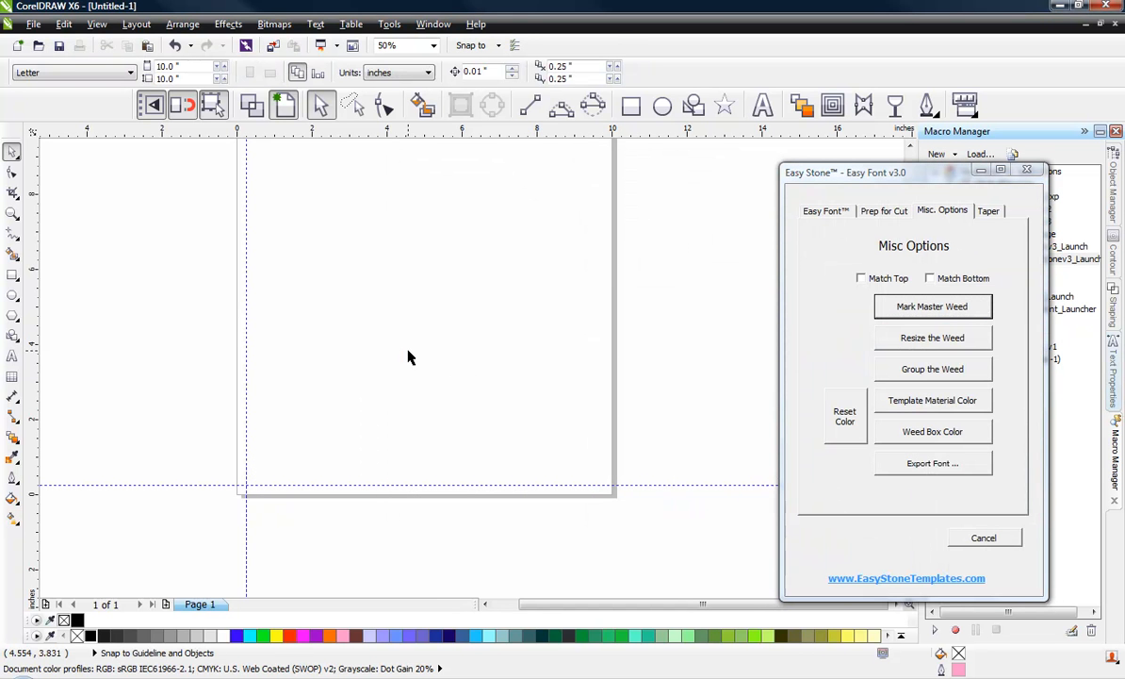
# Switch to the desktop, move AA - Athletic Tails.ttf to an empty area and preview the font.
pyautogui.scroll(-2, 409, 356)
pyautogui.scroll(2, 401, 346)
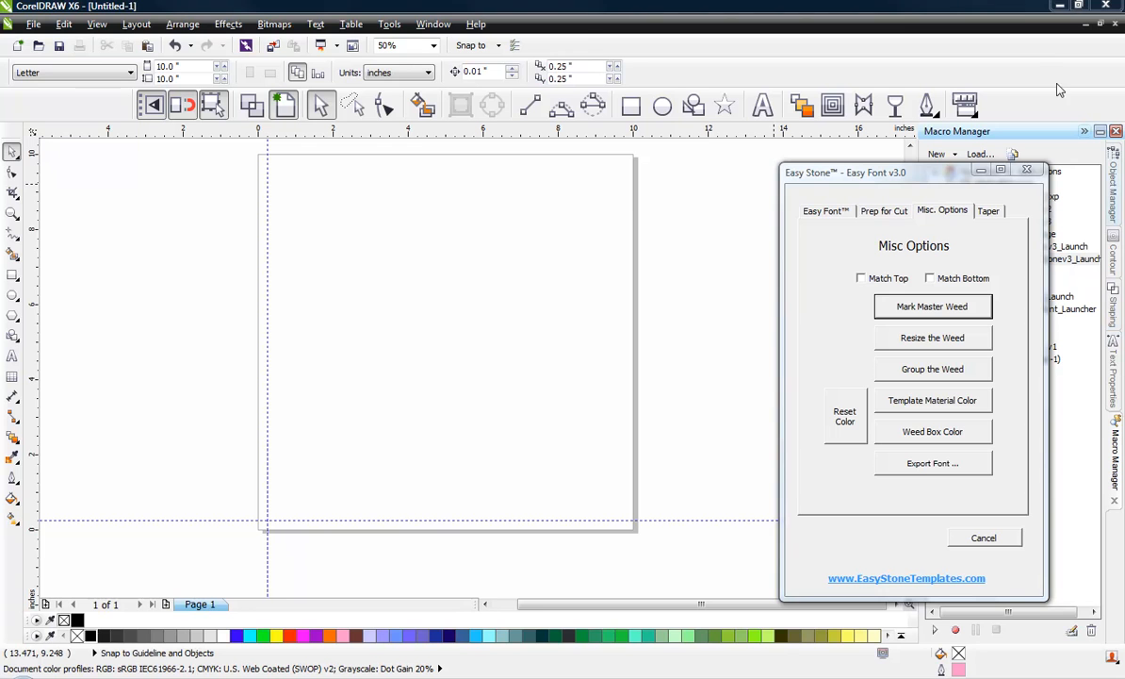
pyautogui.click(1060, 6)
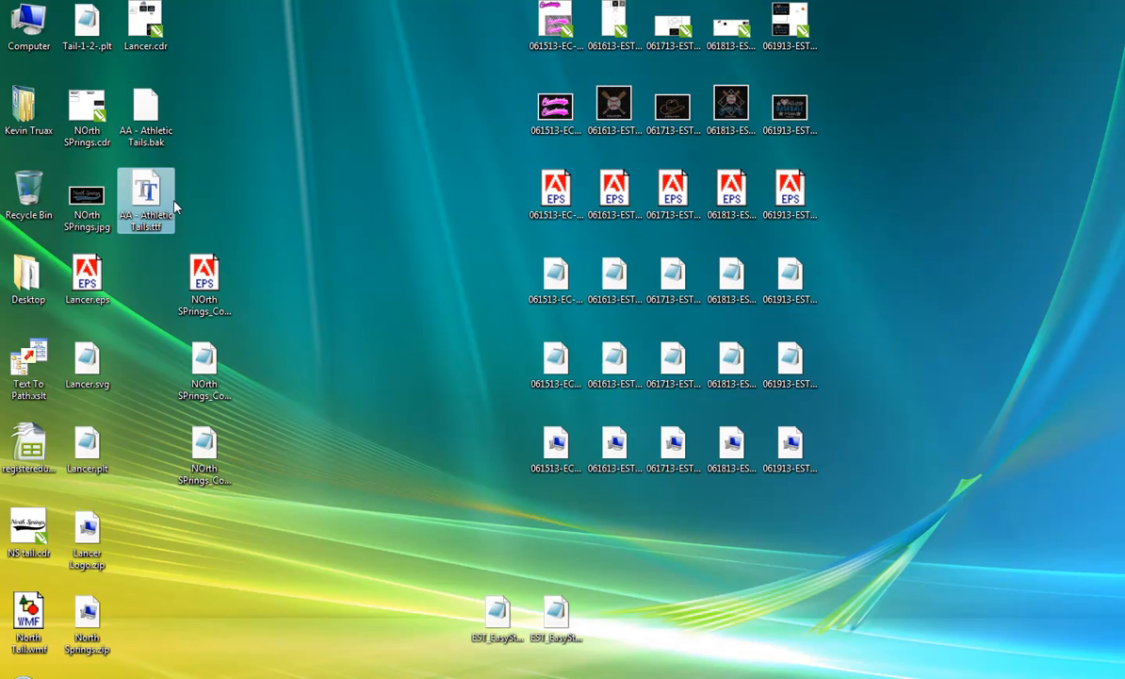
pyautogui.moveTo(172, 205); pyautogui.dragTo(359, 321)
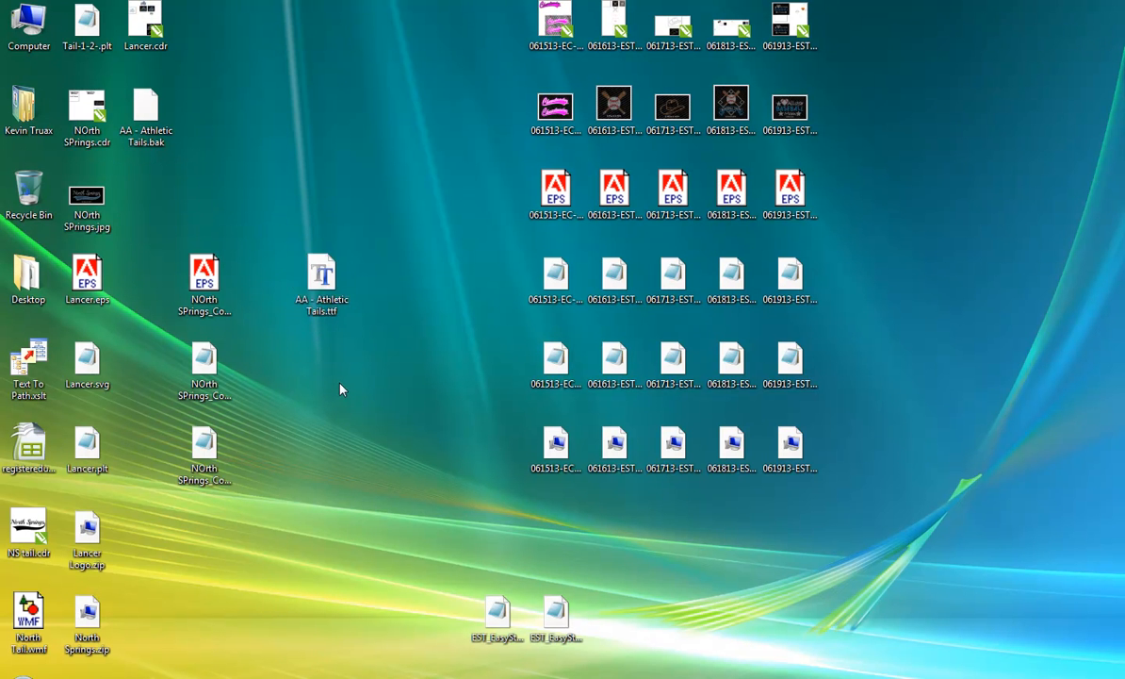
pyautogui.doubleClick(322, 283)
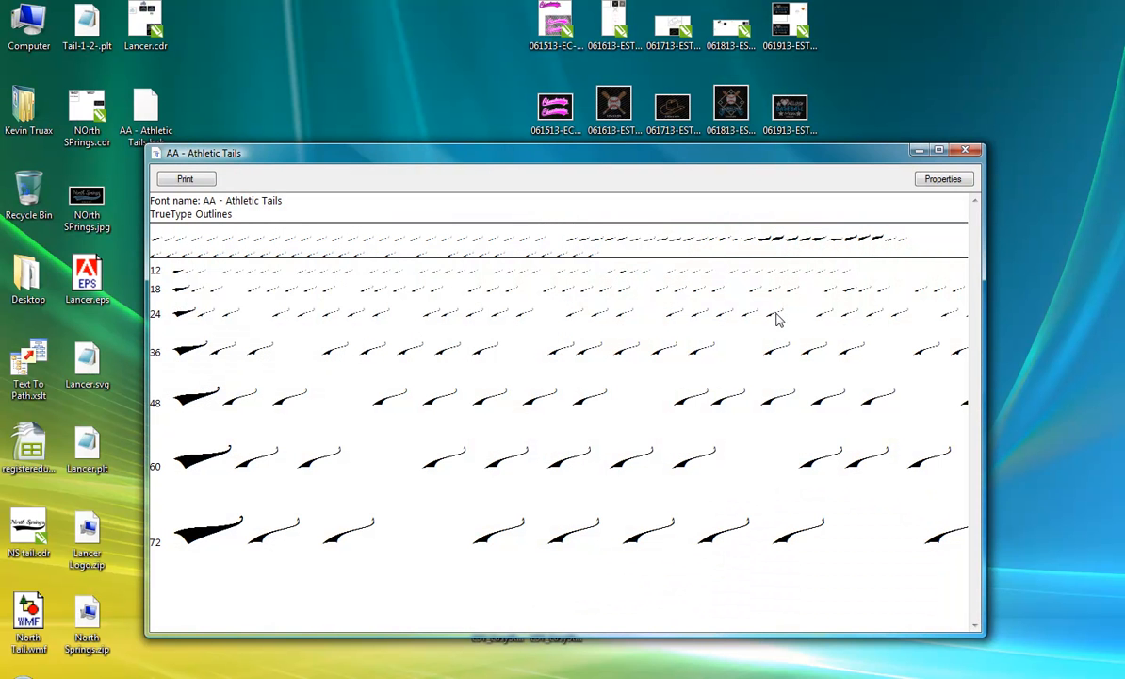
pyautogui.click(966, 151)
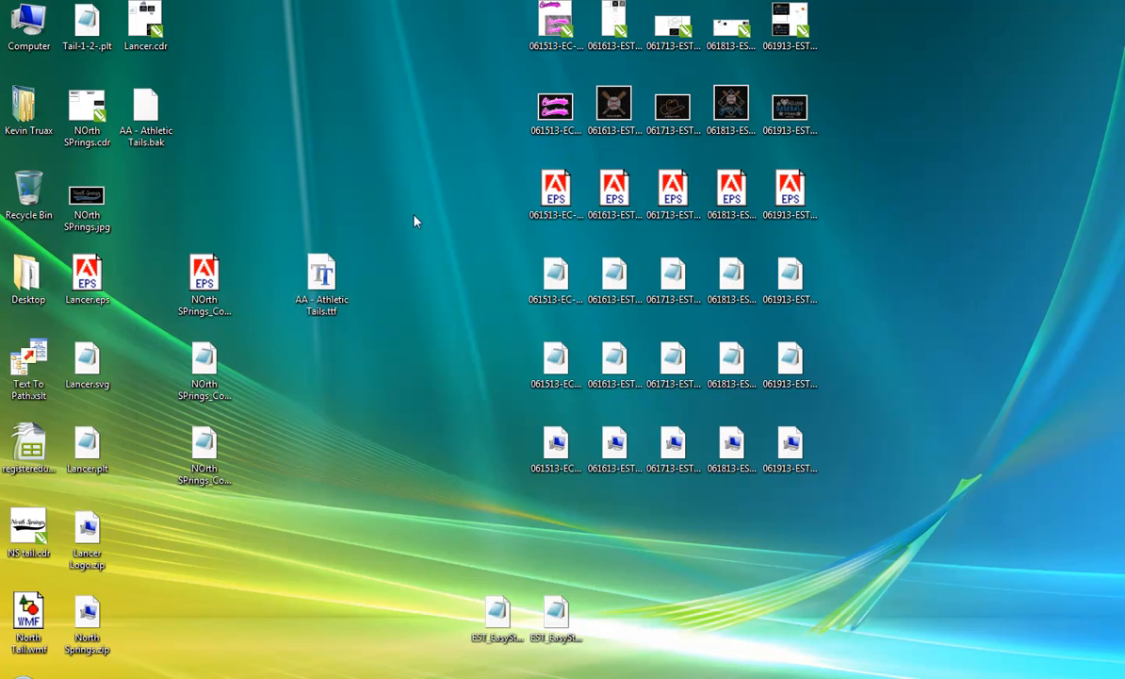
# Install the AA - Athletic Tails.ttf font on the system.
pyautogui.rightClick(329, 277)
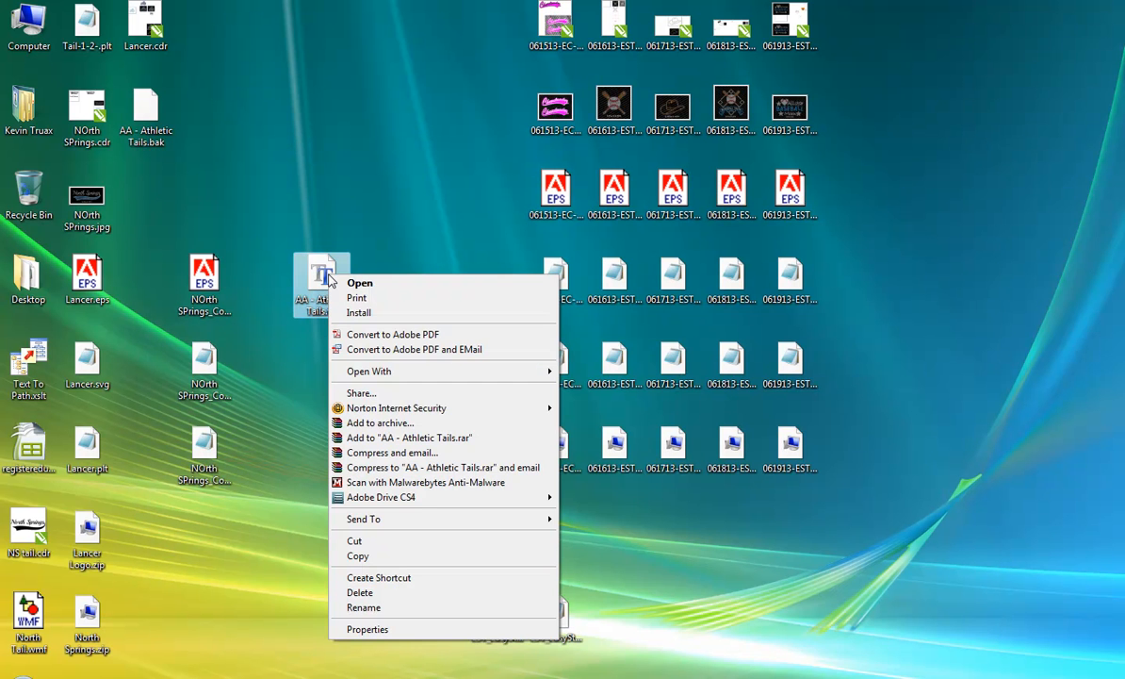
pyautogui.click(375, 315)
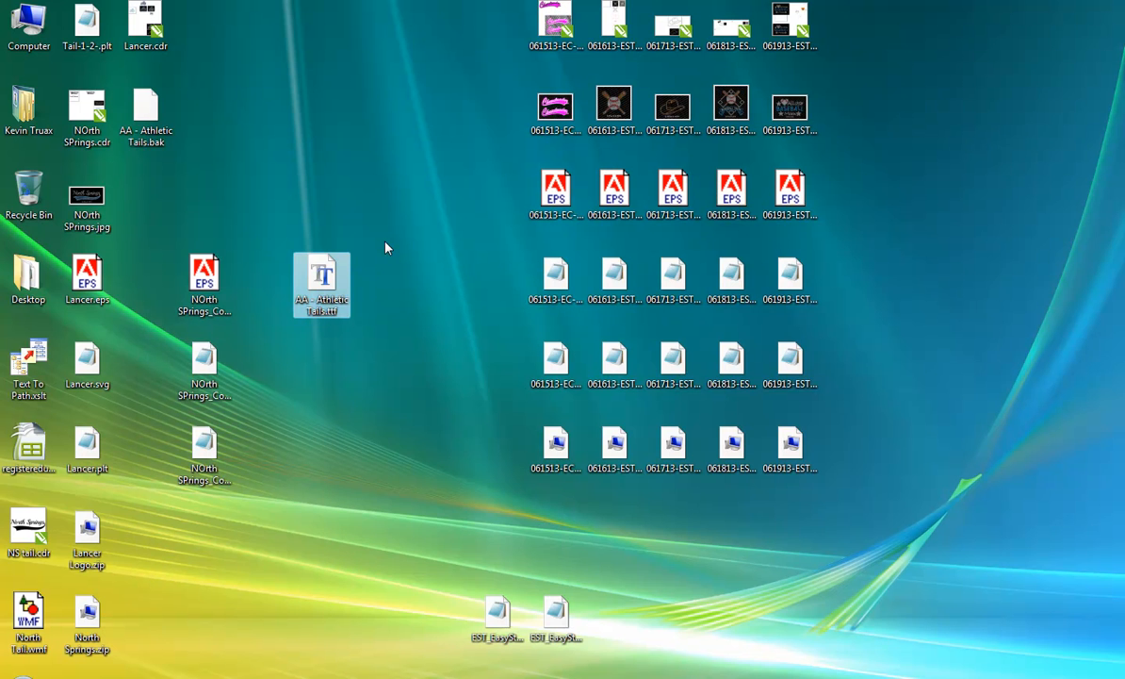
pyautogui.click(386, 248)
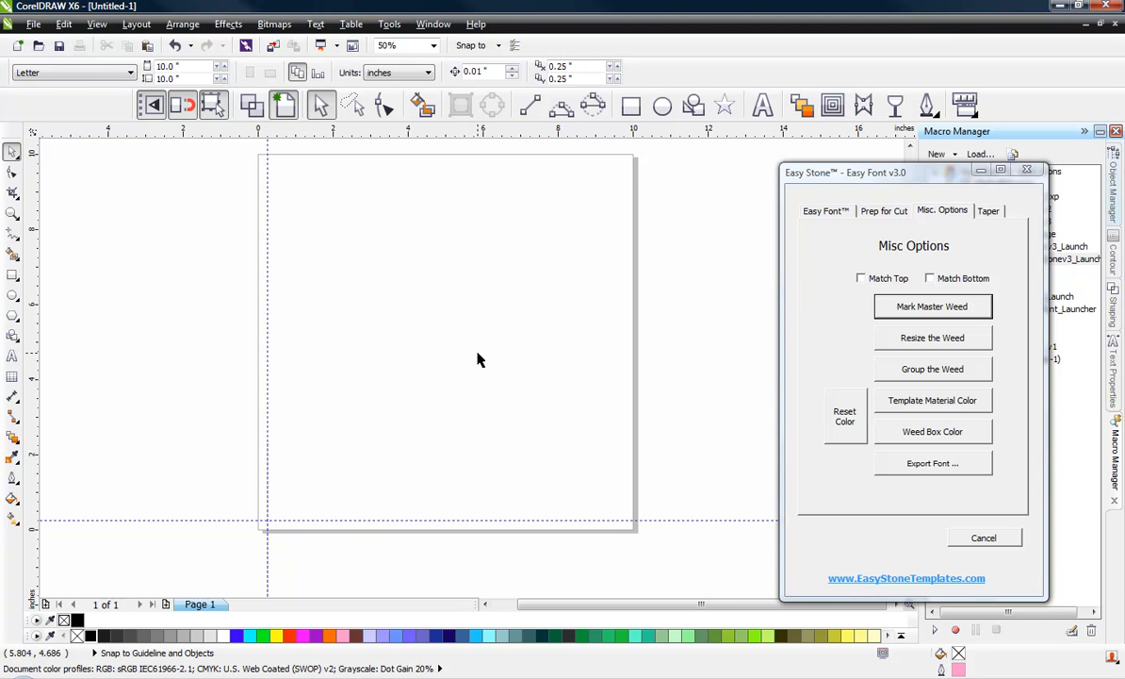
# Try to set AA - Athletic Tails as the text font before placing any text.
pyautogui.click(763, 105)
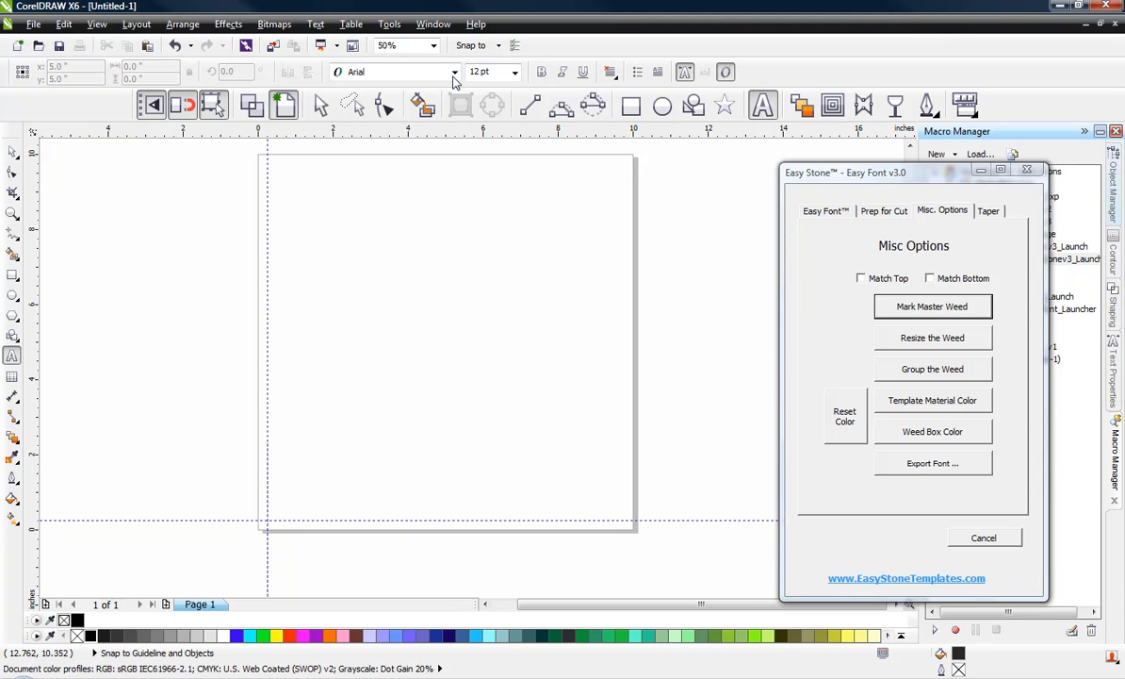
pyautogui.click(454, 72)
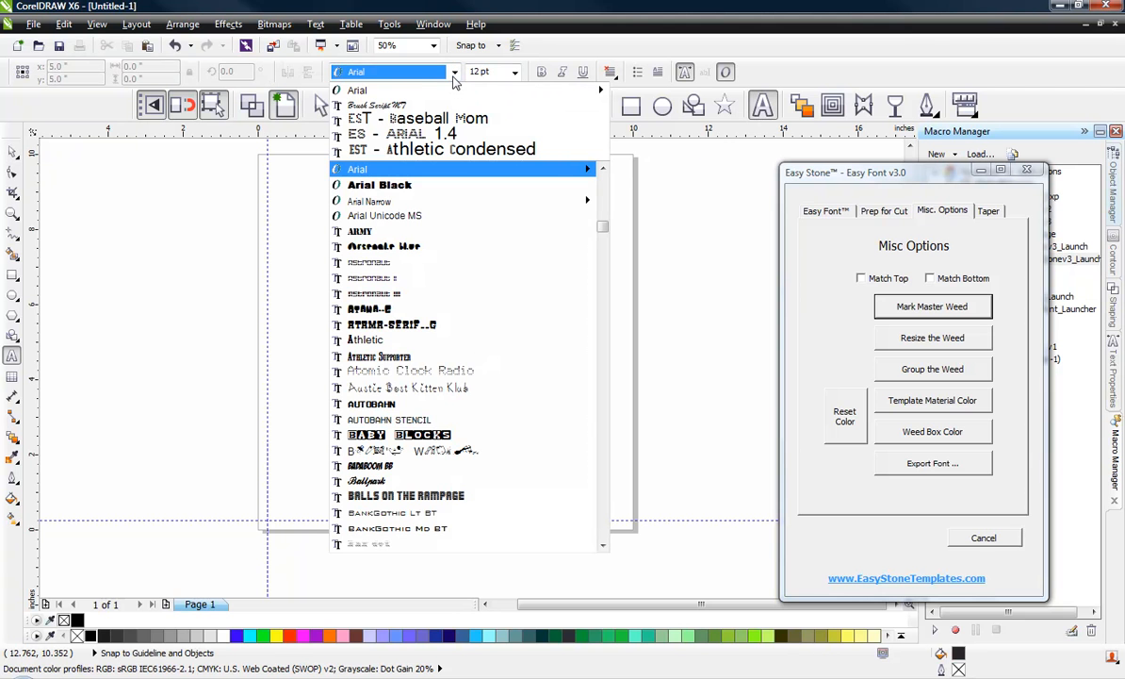
pyautogui.write('AA')
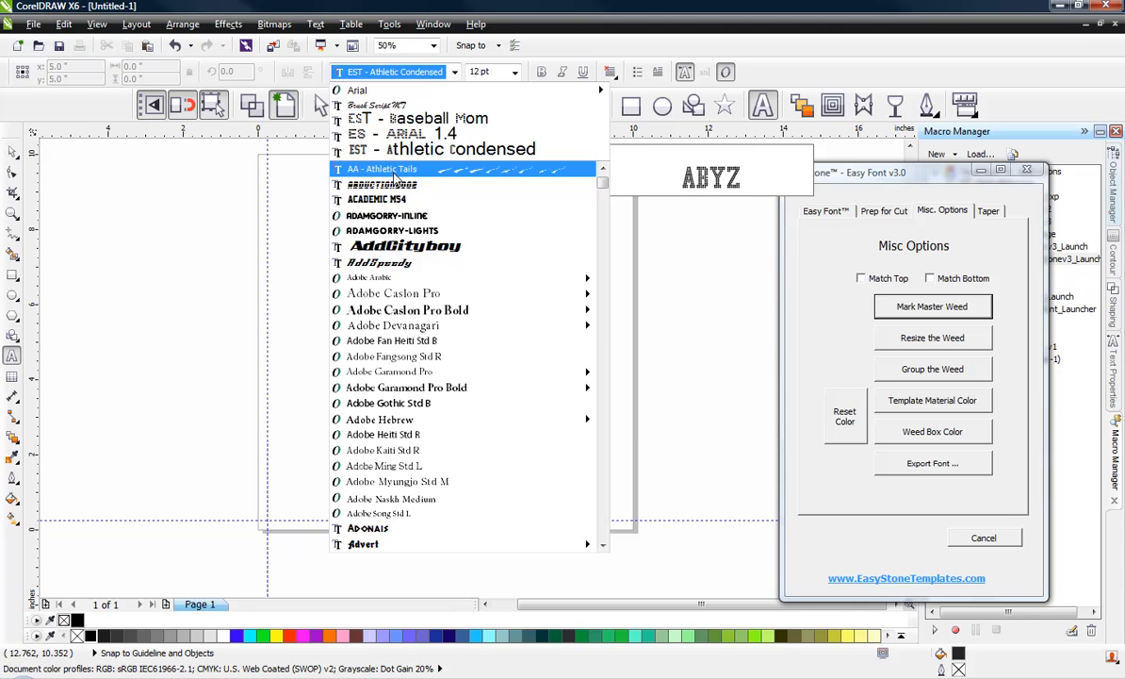
pyautogui.click(394, 173)
pyautogui.click(532, 416)
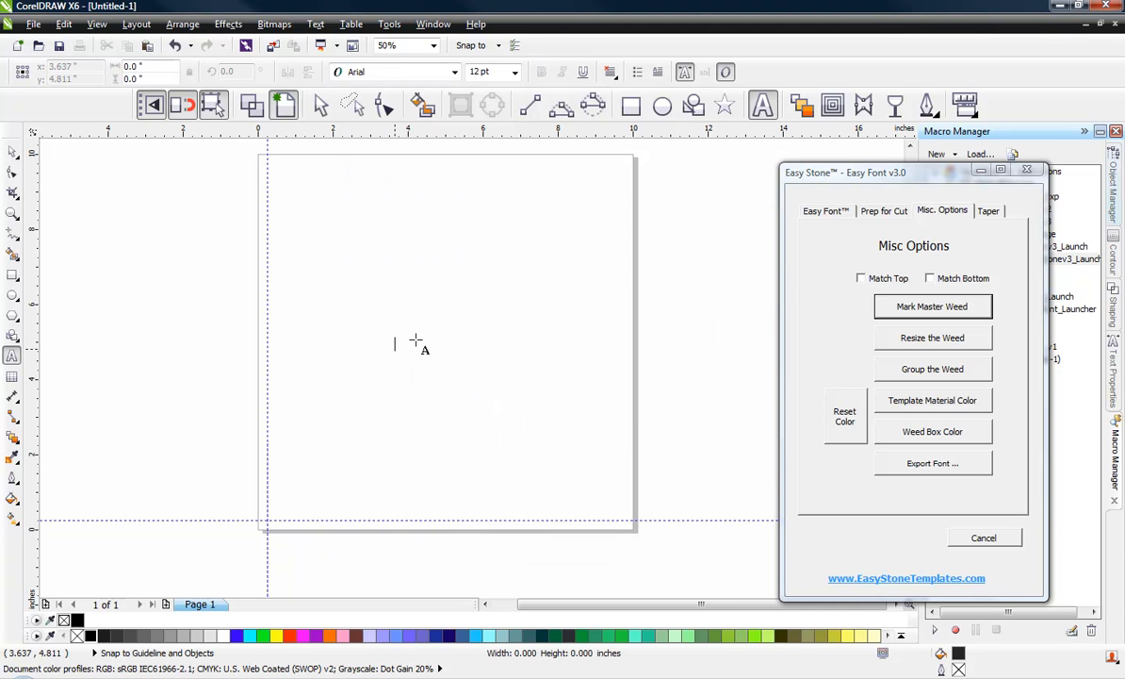
# Place an uppercase A in the AA - Athletic Tails font near the page centre, enlarged to about 6.47 by 2.77 inches.
pyautogui.click(398, 343)
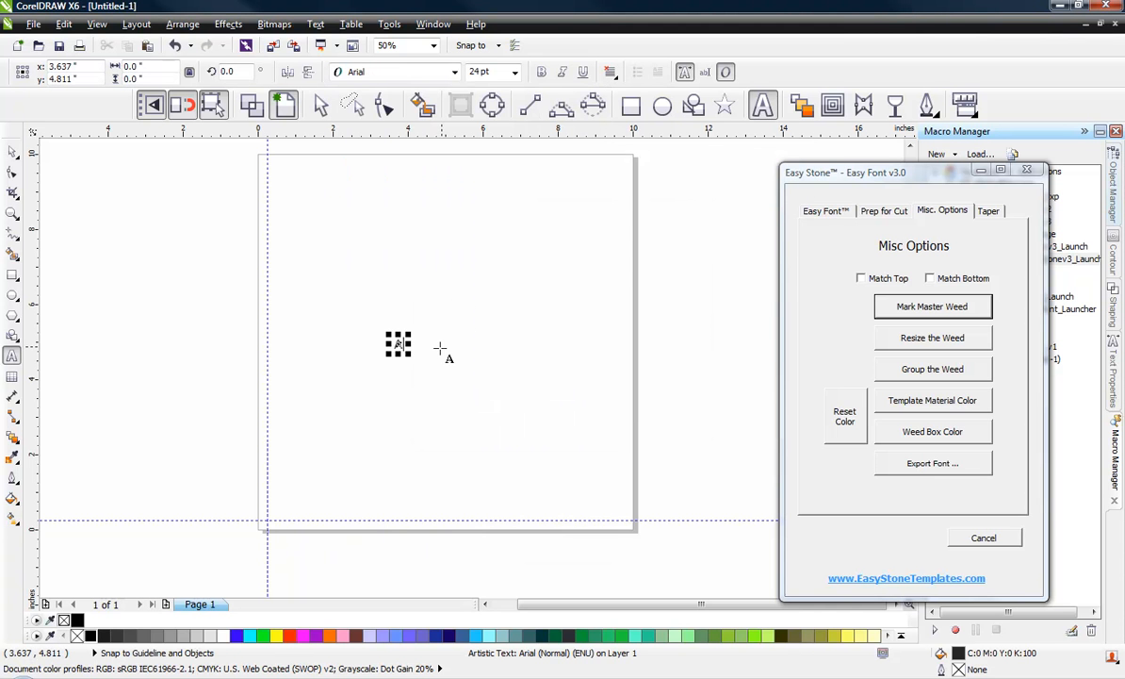
pyautogui.click(11, 153)
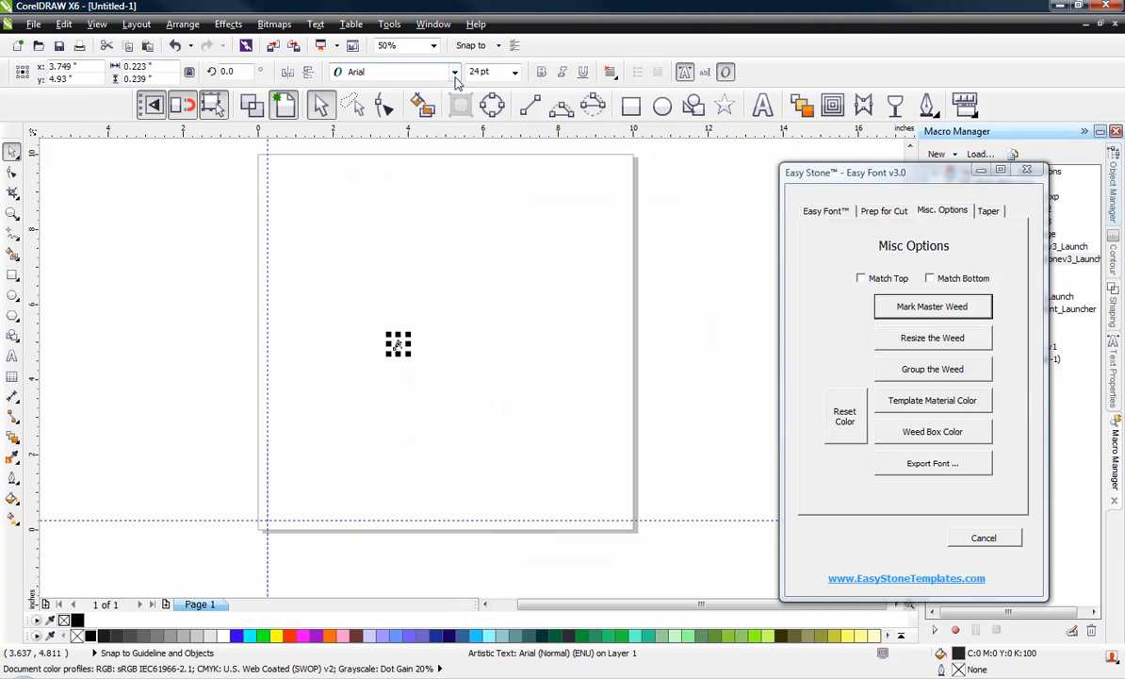
pyautogui.click(454, 72)
pyautogui.click(377, 106)
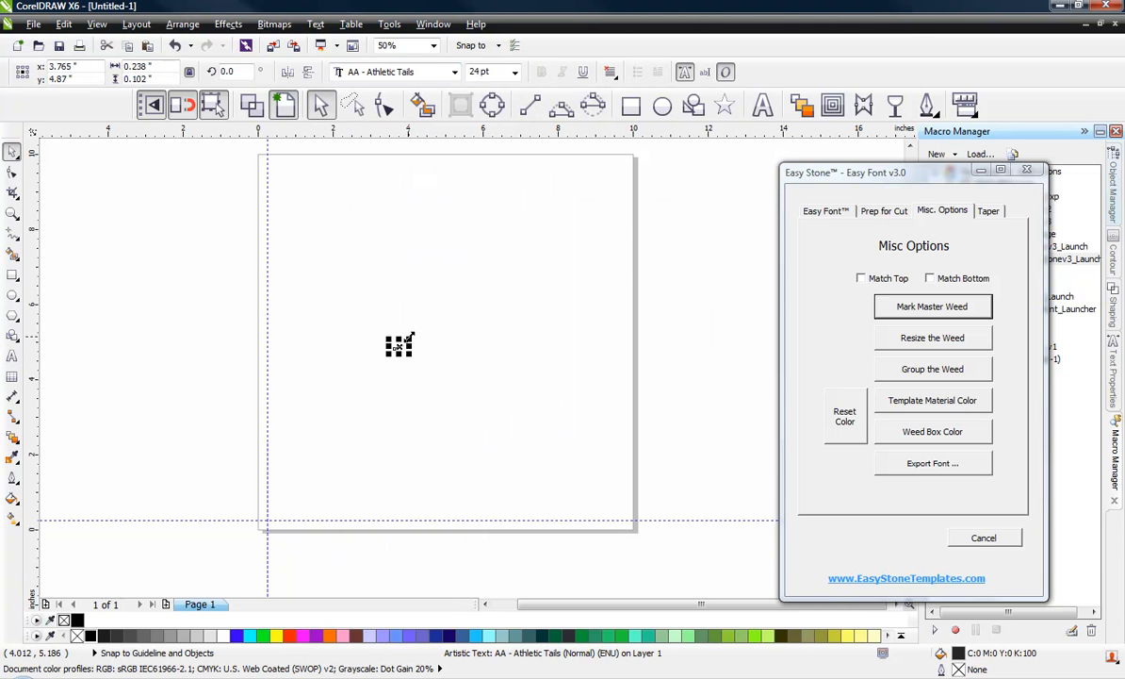
pyautogui.moveTo(409, 338); pyautogui.dragTo(632, 243)
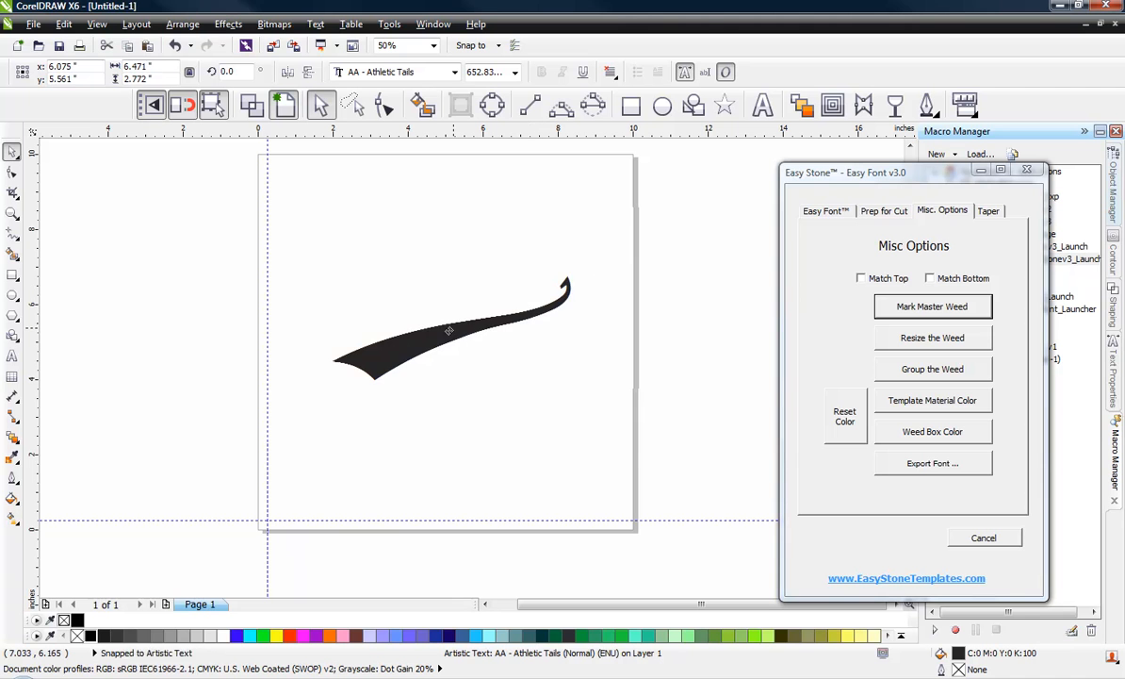
pyautogui.moveTo(453, 328); pyautogui.dragTo(443, 334)
# Add the letters B, C and D below the first tail, each on its own line.
pyautogui.doubleClick(382, 366)
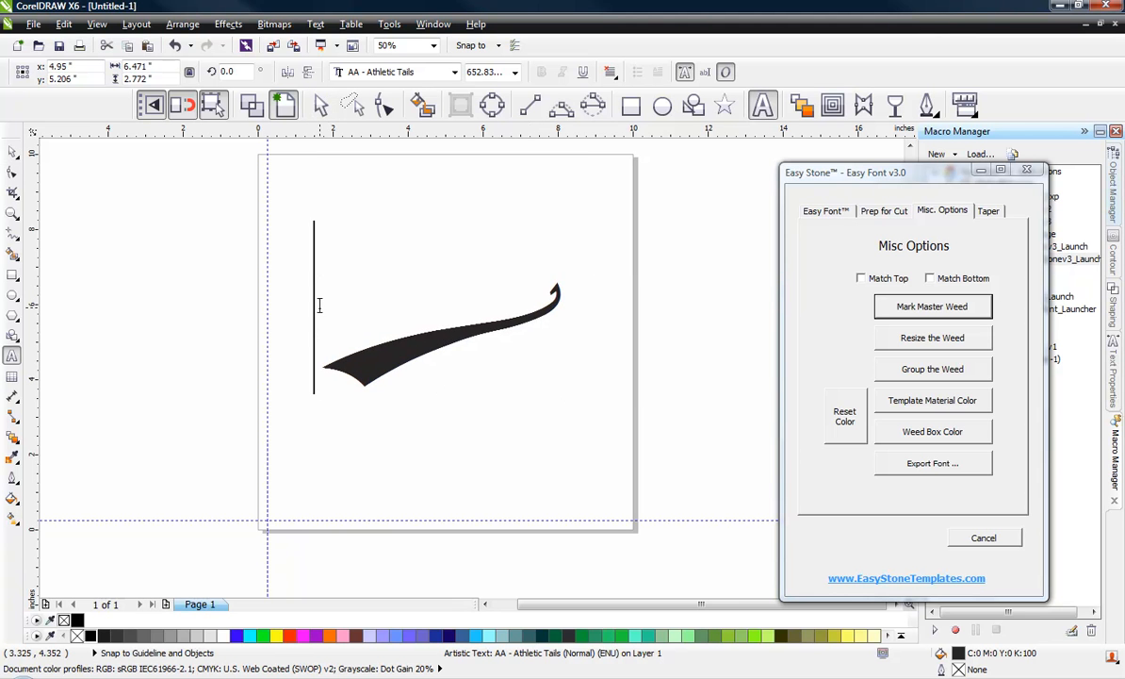
pyautogui.doubleClick(375, 348)
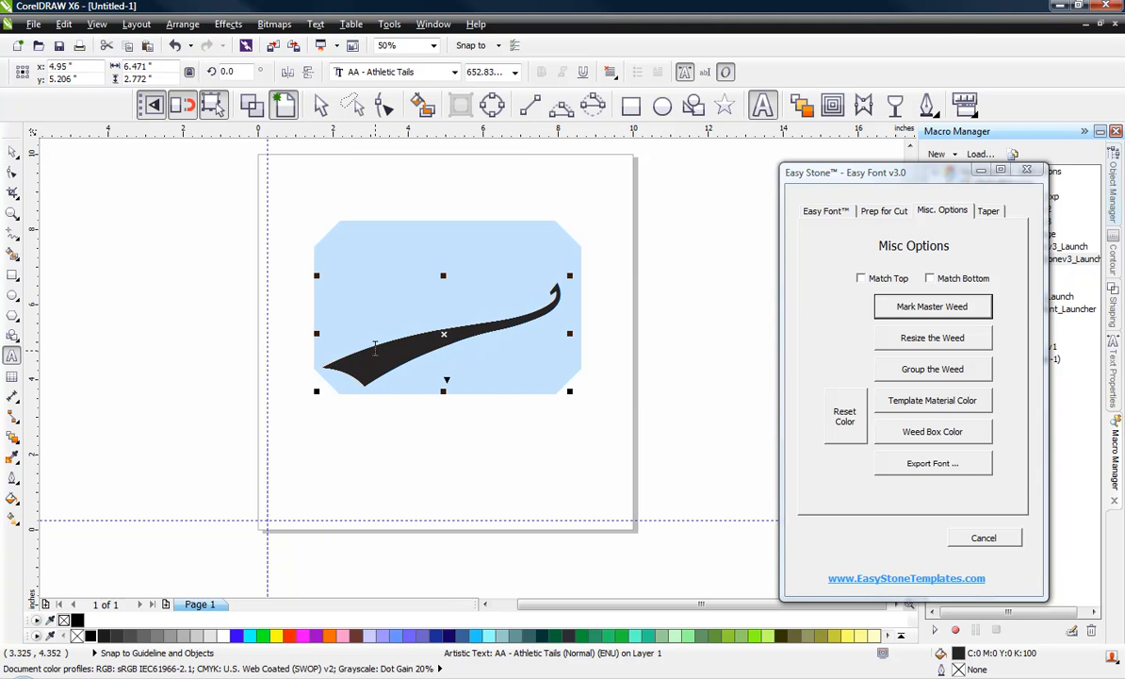
pyautogui.press('Right')
pyautogui.press('Return')
pyautogui.write('b')
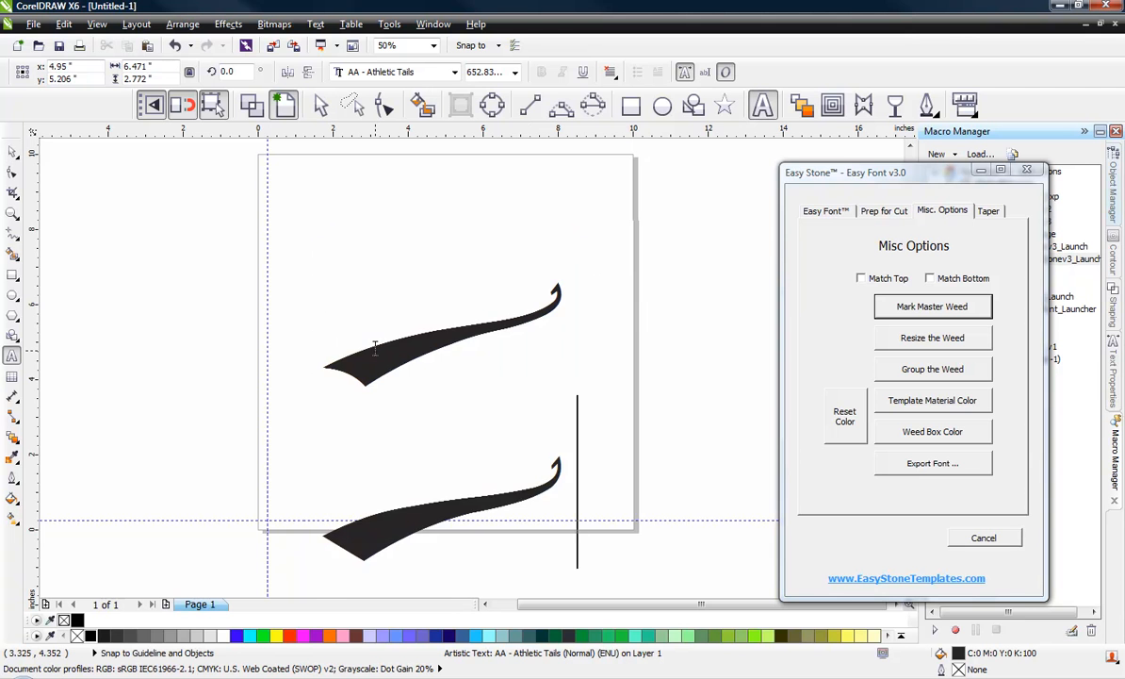
pyautogui.scroll(-3, 375, 347)
pyautogui.press('Return')
pyautogui.write('b')
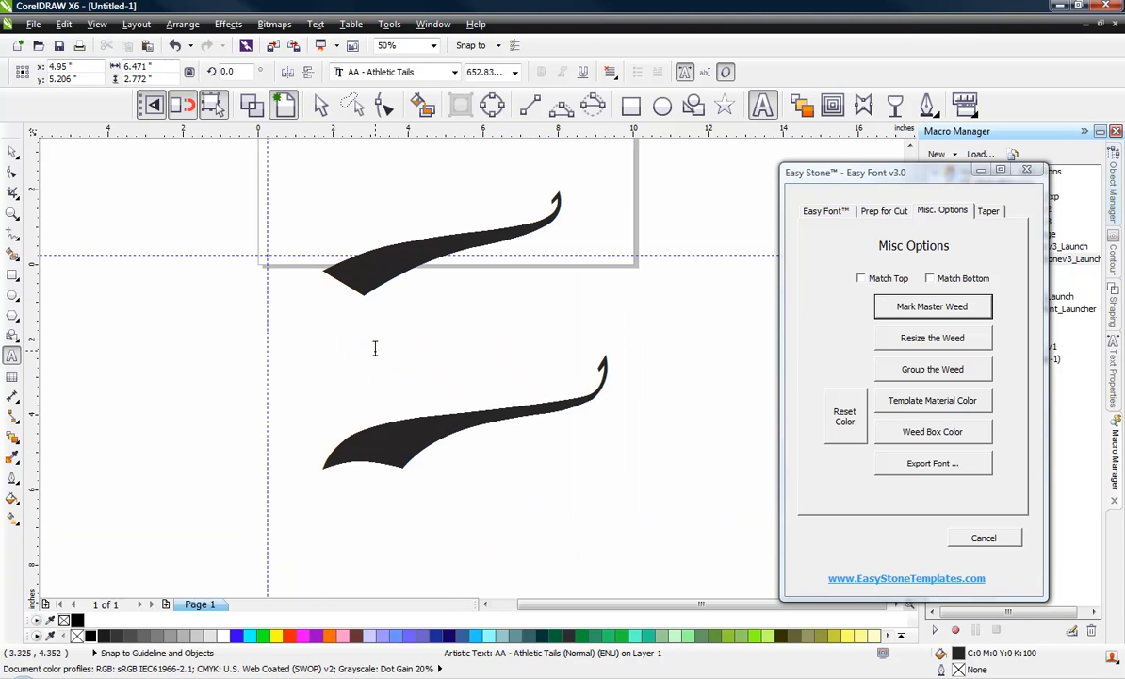
pyautogui.press('Return')
pyautogui.write('d')
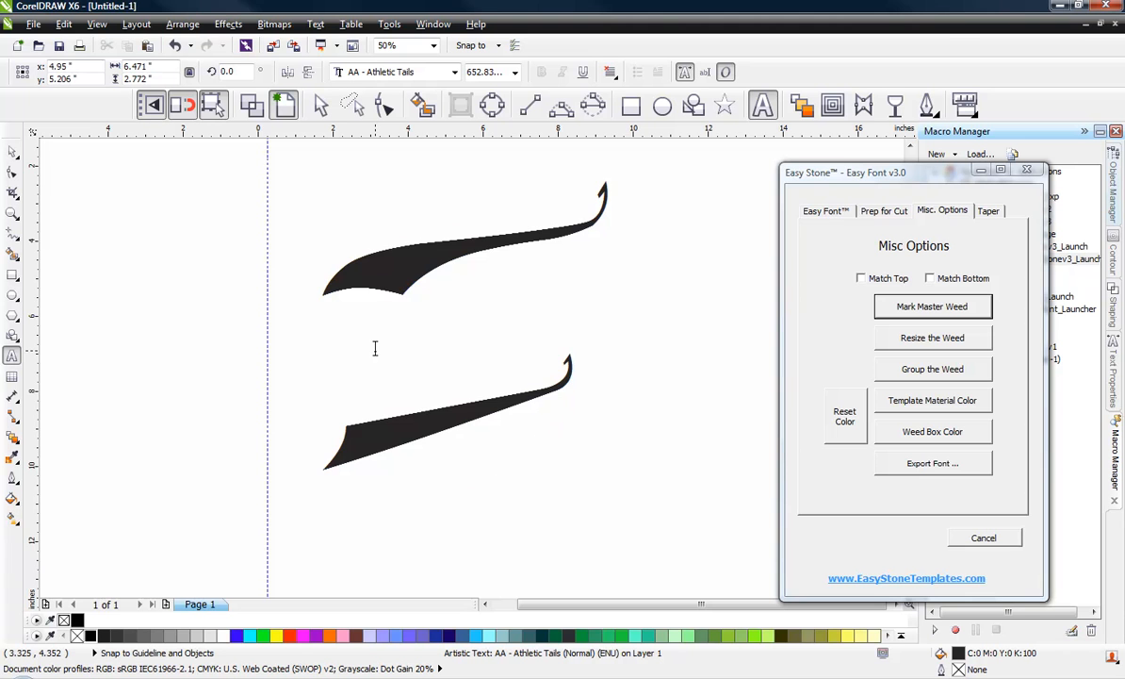
# Try the letters F and G on a new line below the D tail.
pyautogui.press('Return')
pyautogui.write('f')
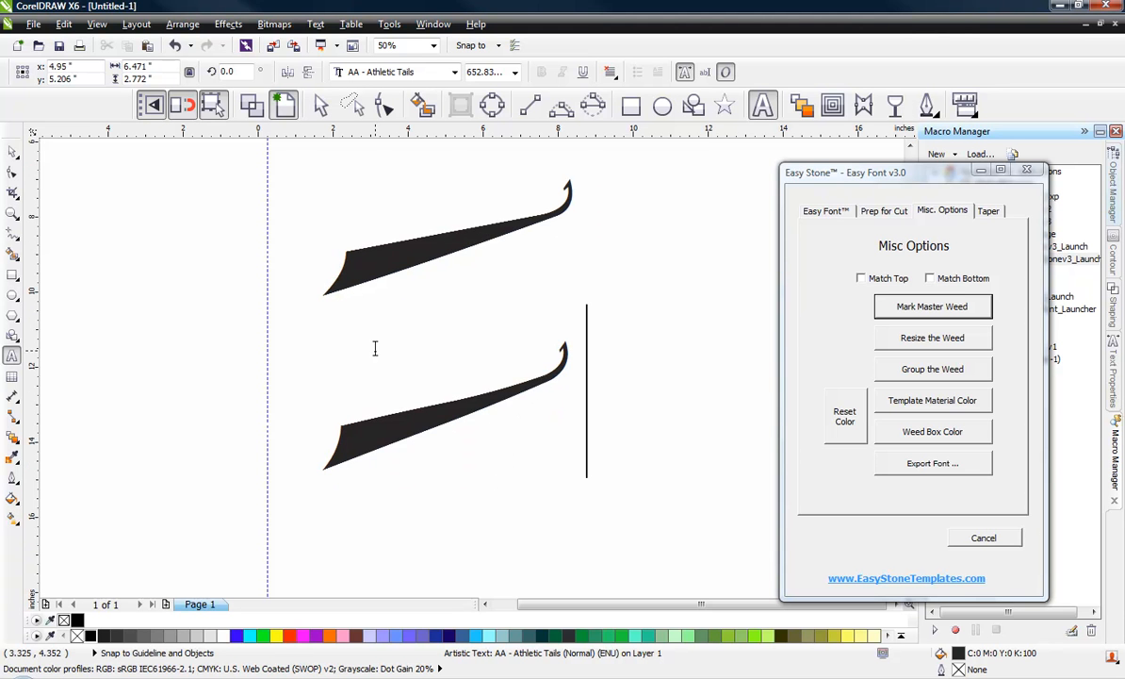
pyautogui.press('BackSpace')
pyautogui.write('f')
pyautogui.press('BackSpace')
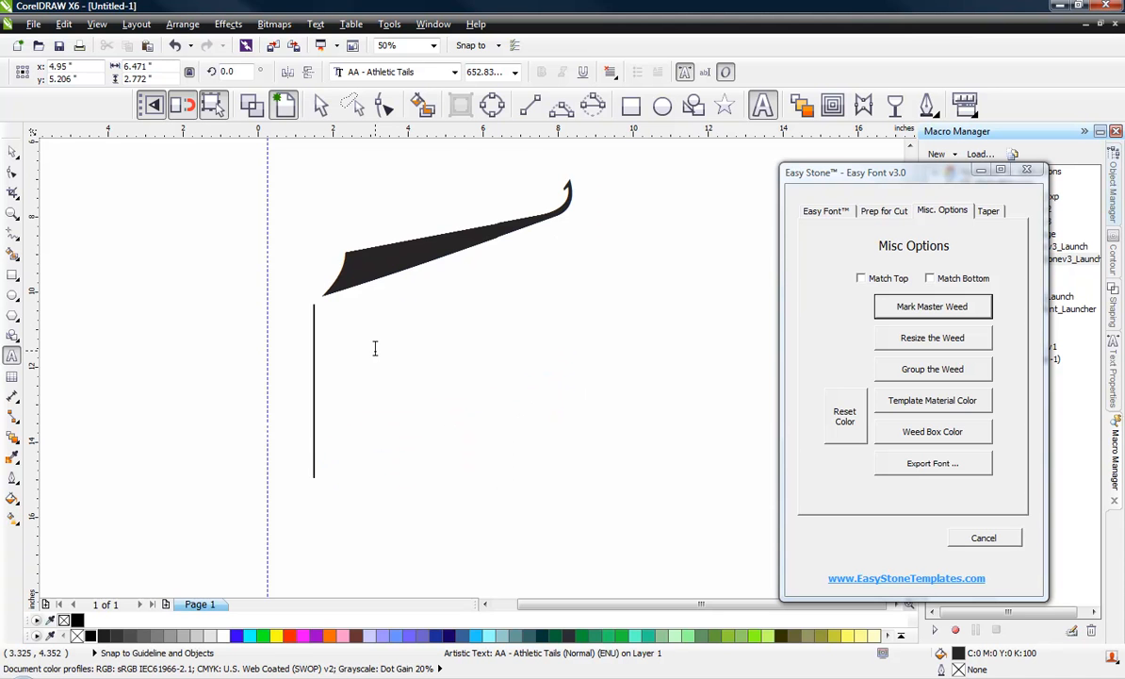
pyautogui.write('fg')
# Delete all the sample letters from the text object, then try an uppercase H and remove it.
pyautogui.press('BackSpace')
pyautogui.press('BackSpace')
pyautogui.press('BackSpace')
pyautogui.press('BackSpace')
pyautogui.press('BackSpace')
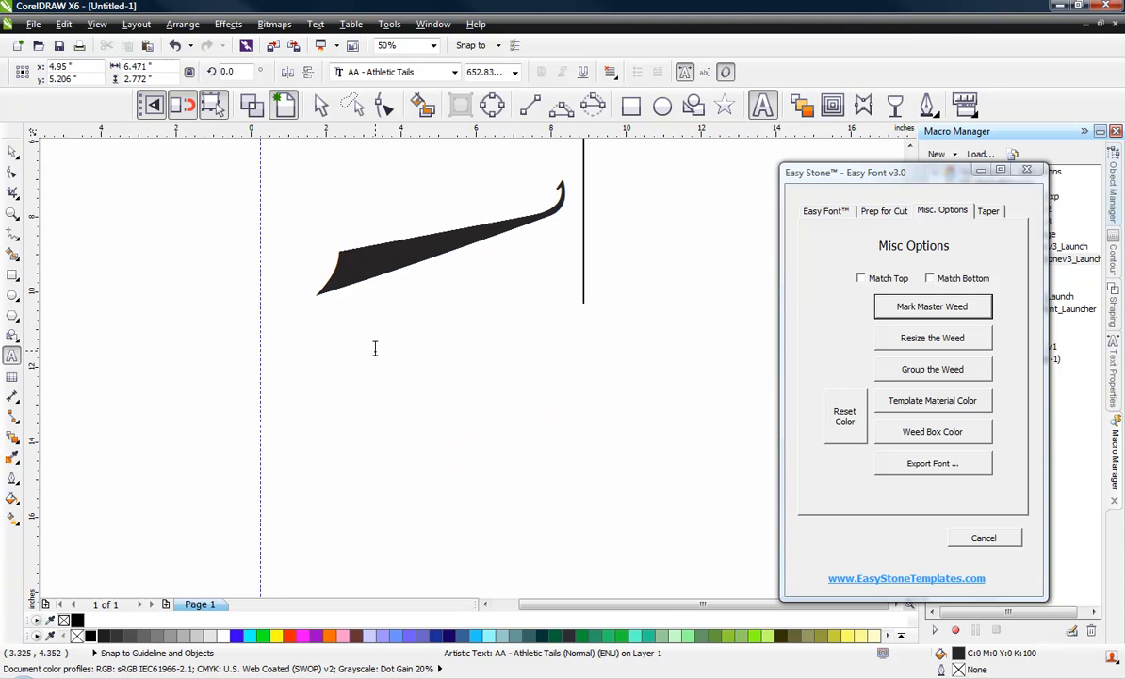
pyautogui.scroll(-2, 325, 396)
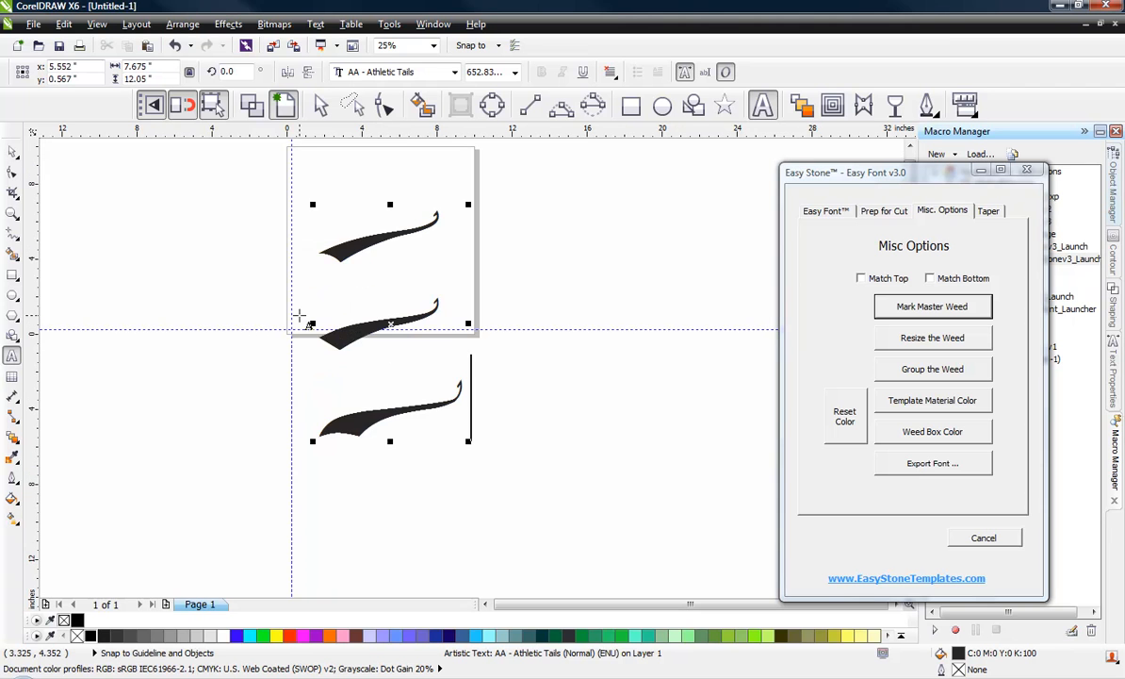
pyautogui.press('BackSpace')
pyautogui.press('BackSpace')
pyautogui.press('BackSpace')
pyautogui.press('BackSpace')
pyautogui.press('BackSpace')
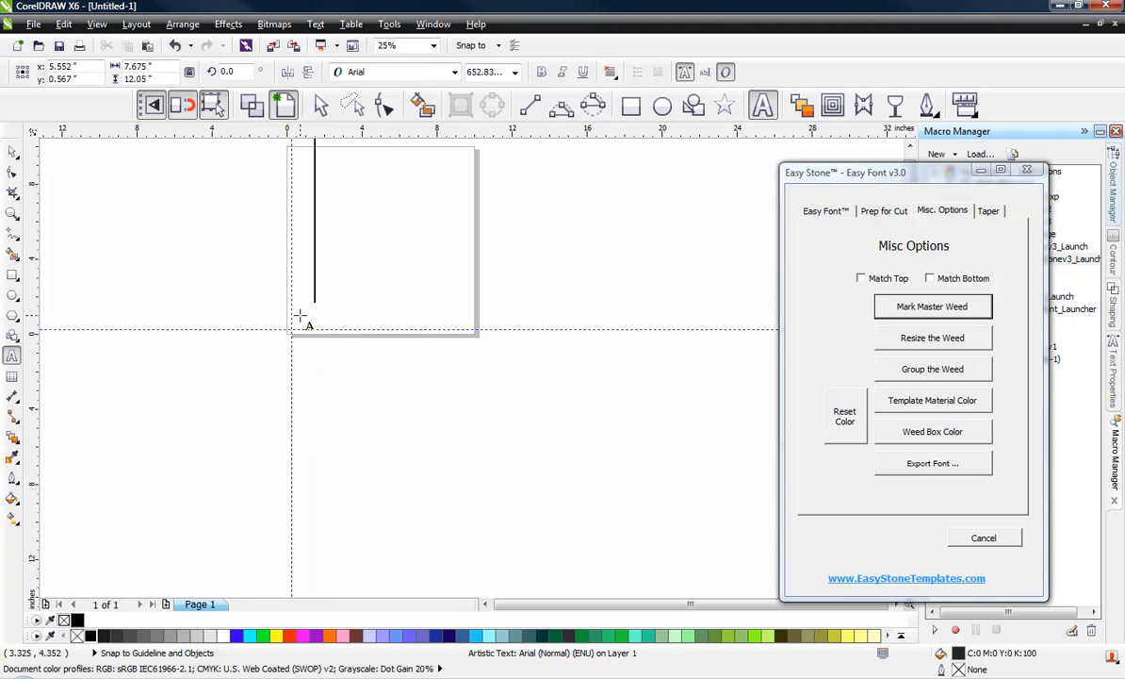
pyautogui.write('H')
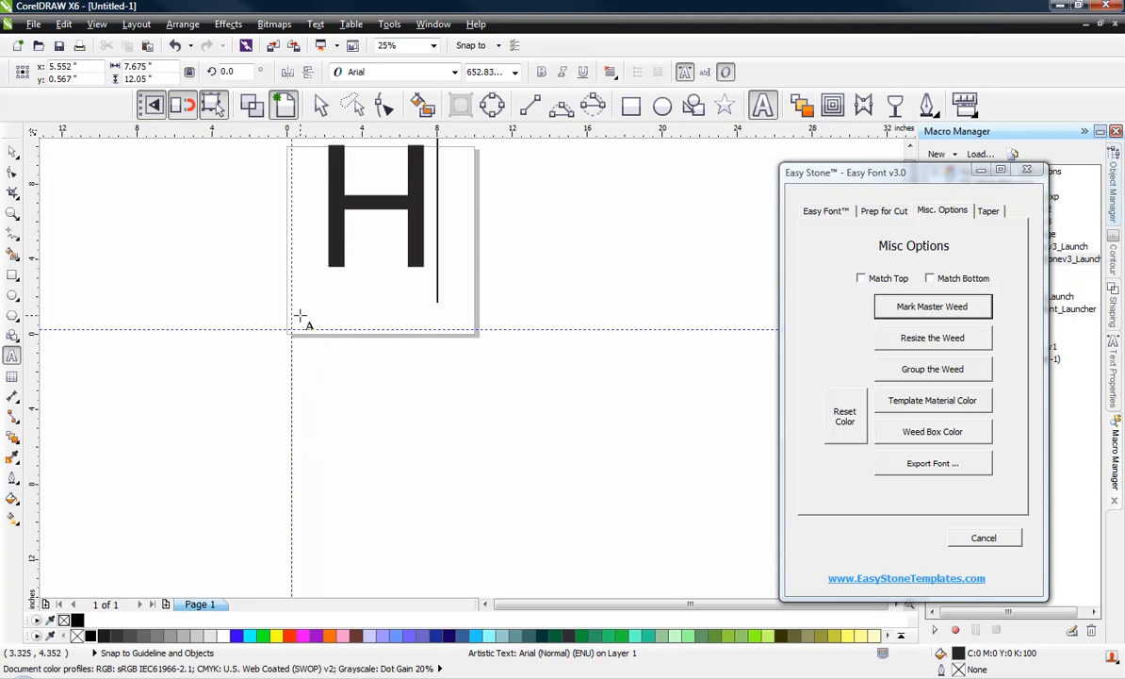
pyautogui.press('BackSpace')
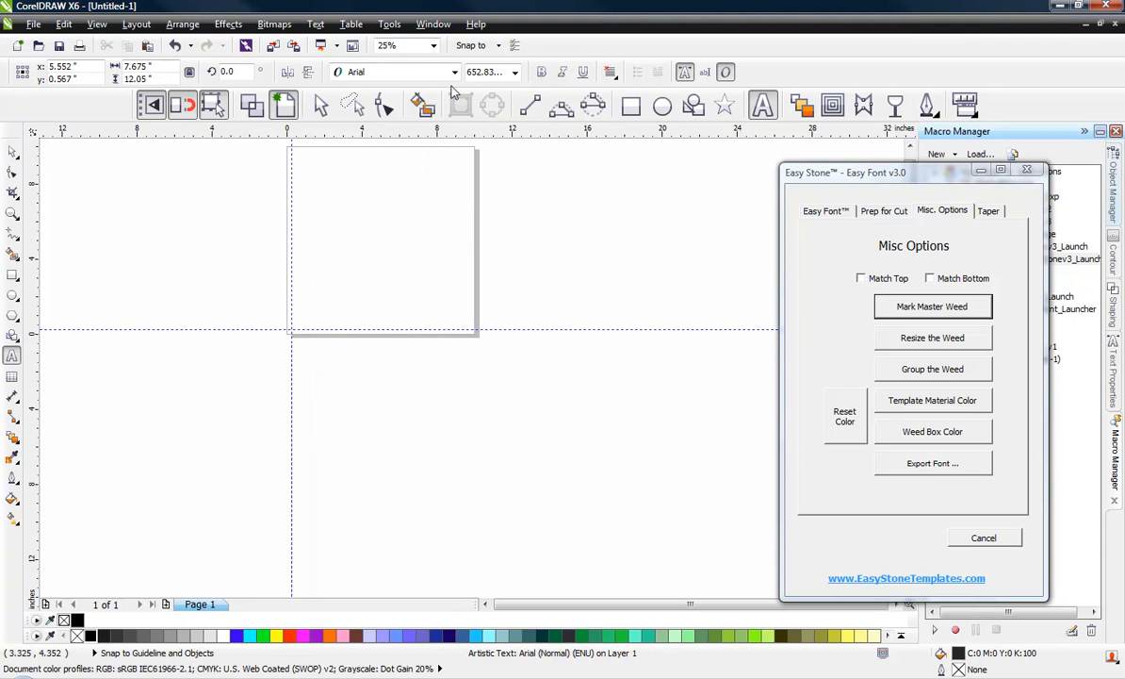
# Set the empty text object's font to AA - Athletic Tails, try different letters and keep the lowercase c tail.
pyautogui.click(422, 74)
pyautogui.click(435, 104)
pyautogui.write('H')
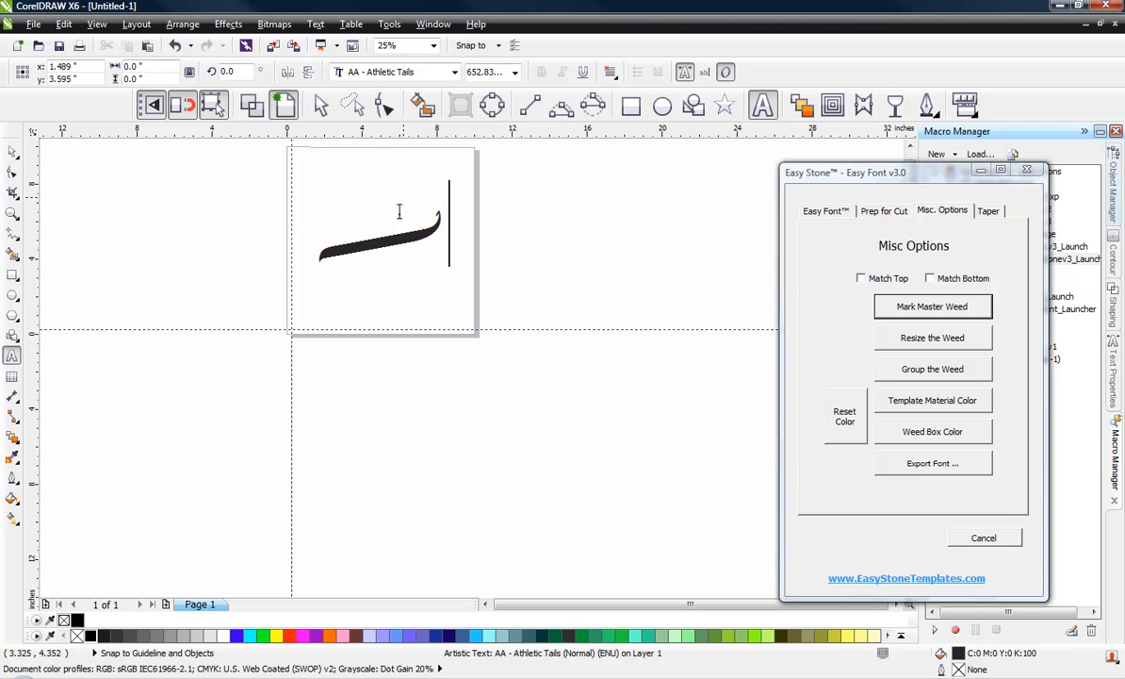
pyautogui.press('BackSpace')
pyautogui.write('b')
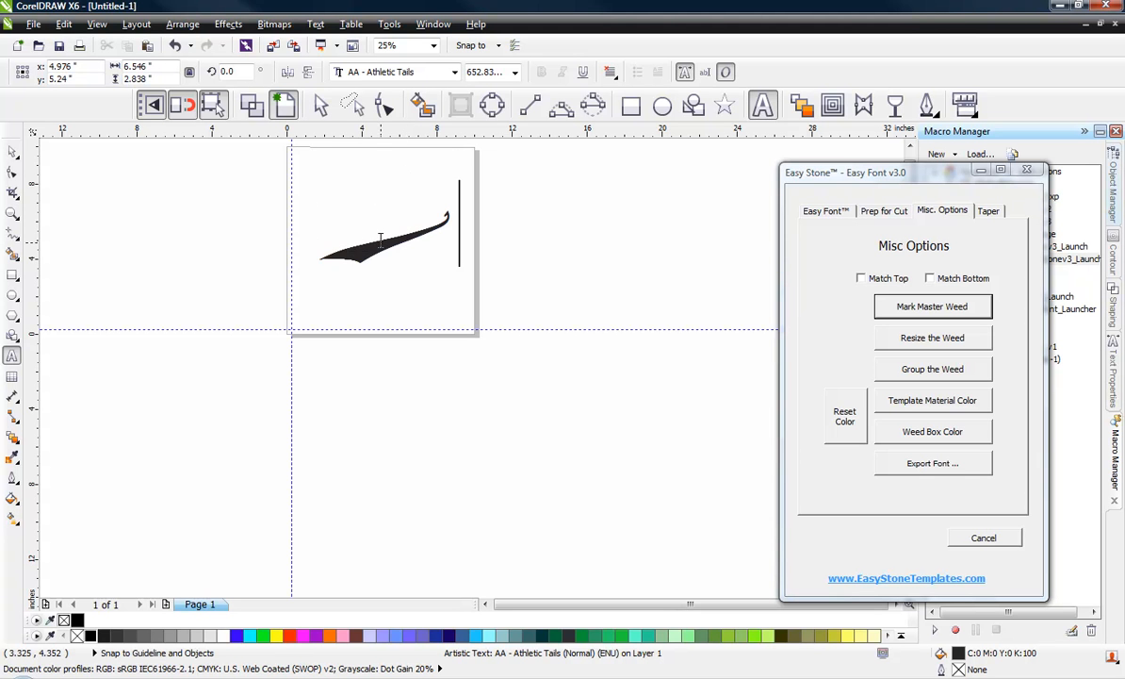
pyautogui.press('BackSpace')
pyautogui.write('c')
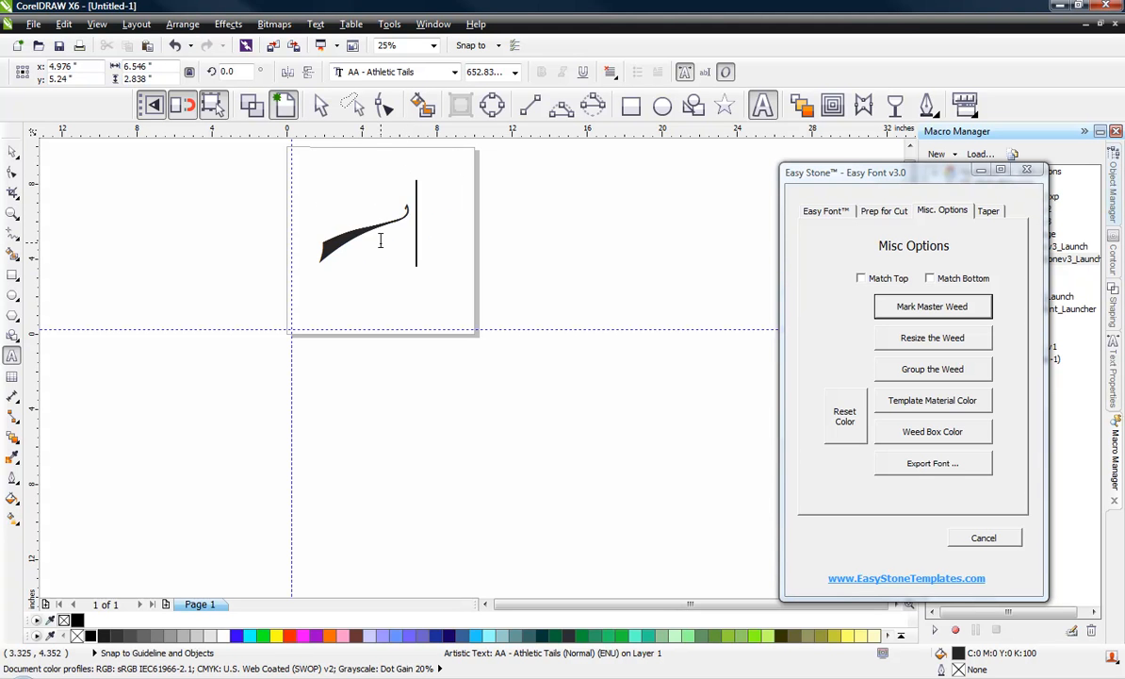
pyautogui.hotkey('ctrl', 'space')
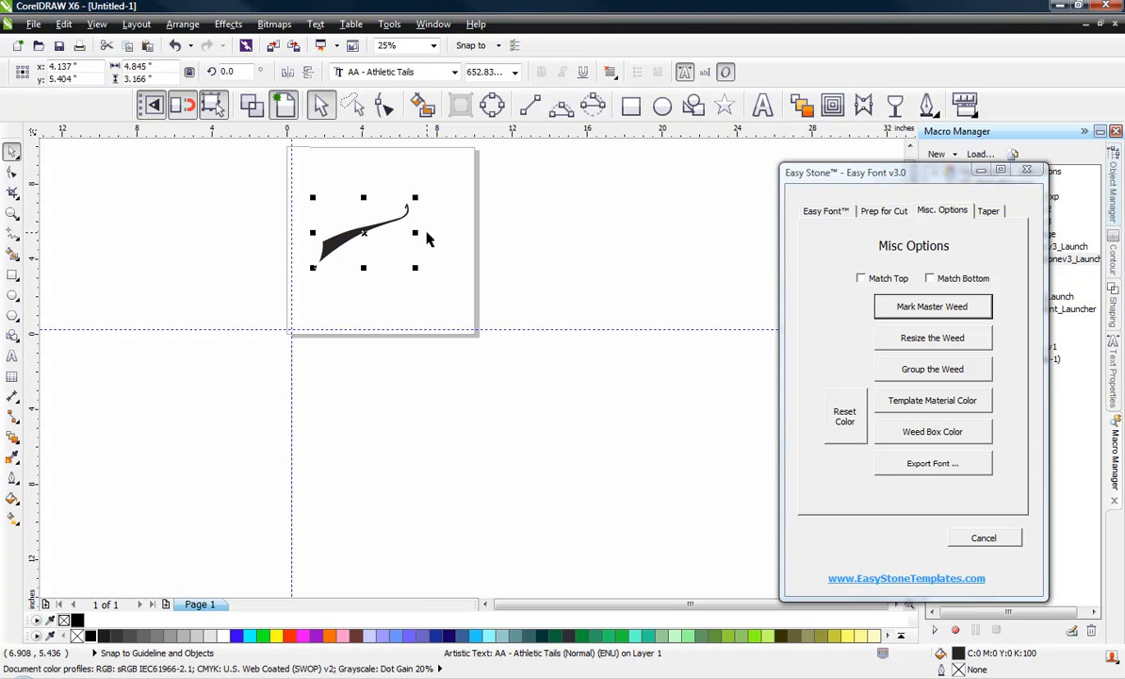
# Convert the c tail to curves and place it in the lower half of the page.
pyautogui.moveTo(387, 225); pyautogui.dragTo(426, 325)
pyautogui.scroll(2, 386, 353)
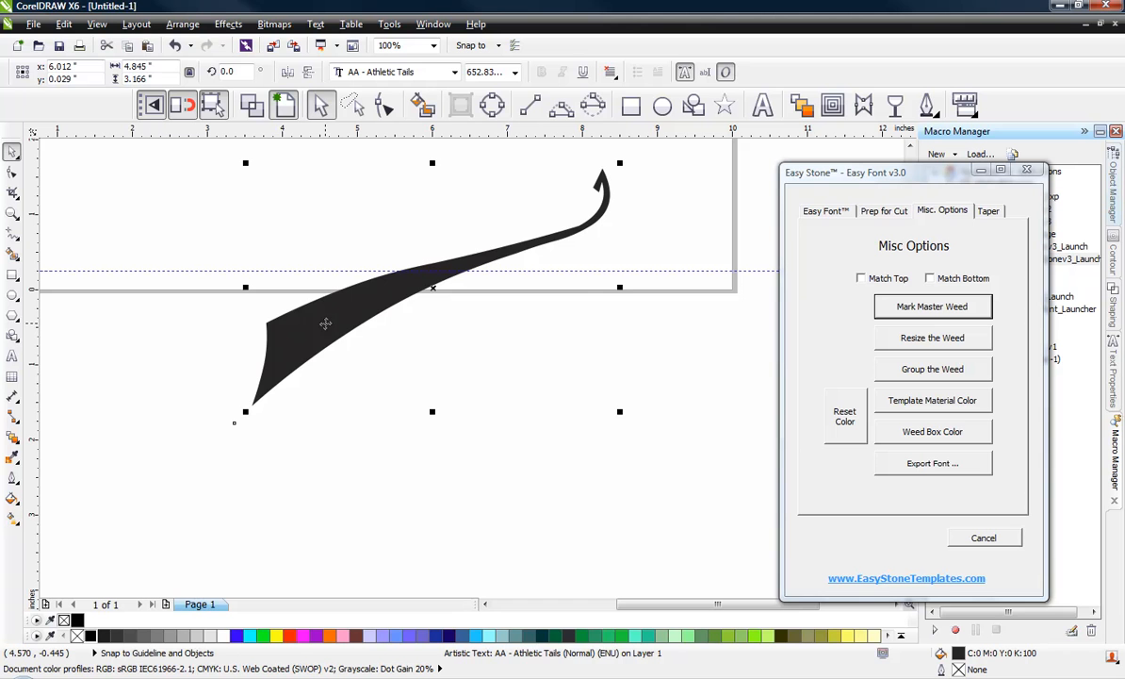
pyautogui.hotkey('ctrl', 'q')
pyautogui.moveTo(352, 317); pyautogui.dragTo(337, 381)
pyautogui.click(361, 371)
pyautogui.scroll(-2, 372, 396)
pyautogui.scroll(1, 372, 395)
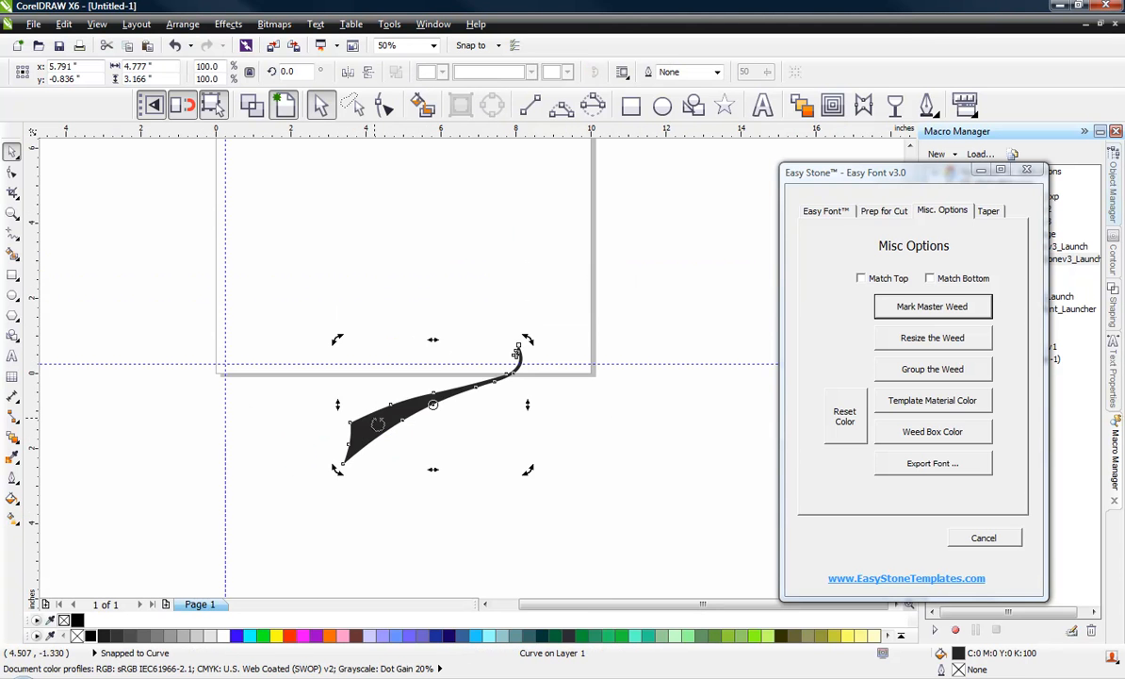
pyautogui.moveTo(380, 420); pyautogui.dragTo(367, 291)
pyautogui.scroll(1, 410, 216)
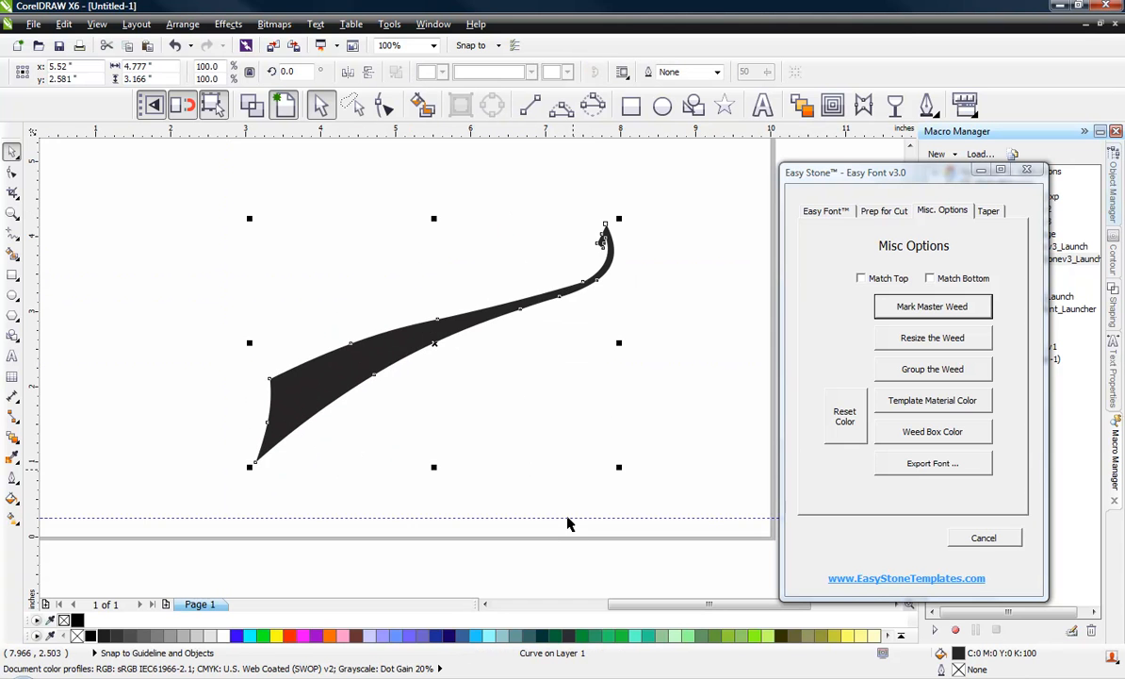
pyautogui.click(716, 182)
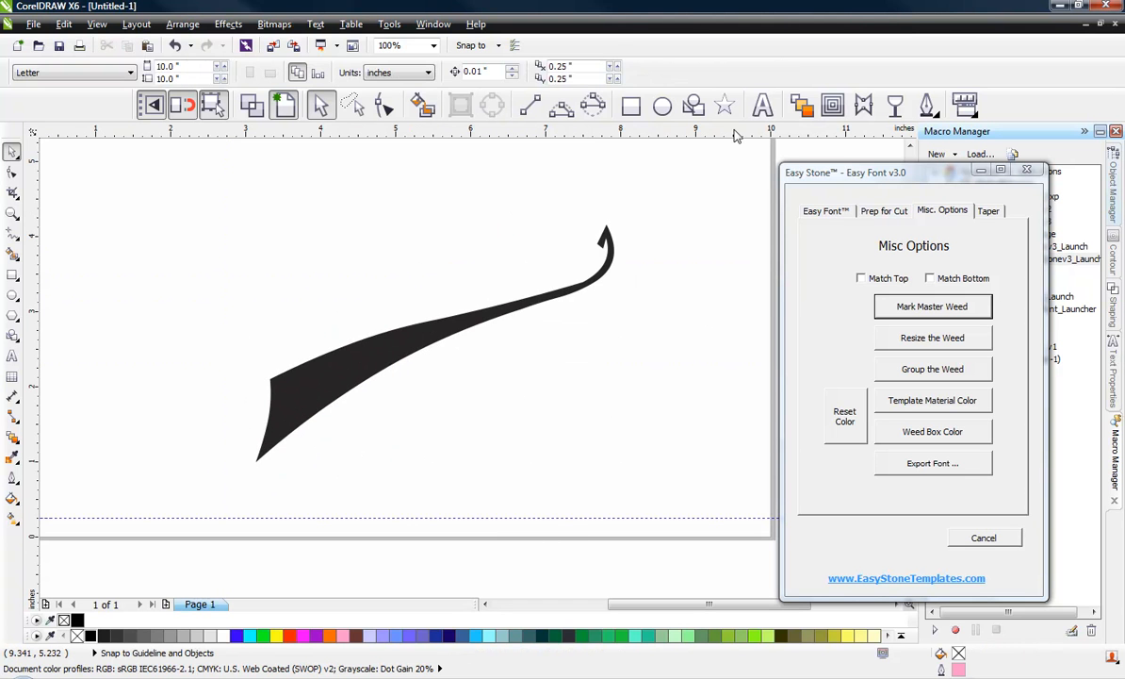
# Add the artistic text "Cheerleader" above the left end of the tail.
pyautogui.click(763, 106)
pyautogui.click(145, 238)
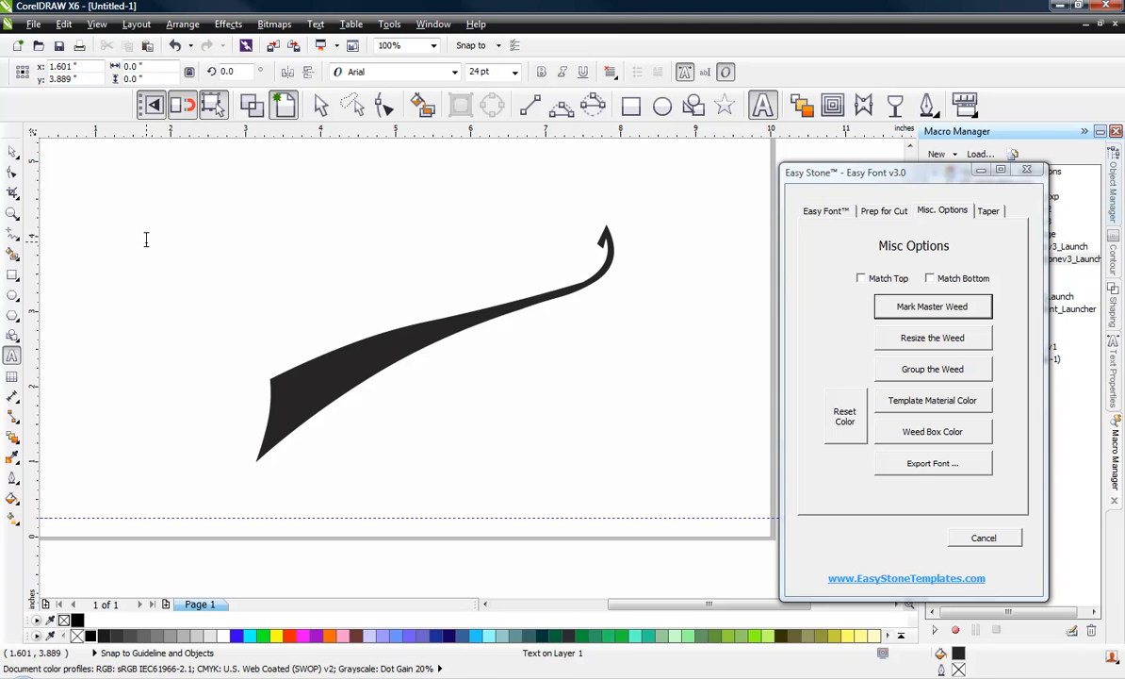
pyautogui.write('Cheerleader')
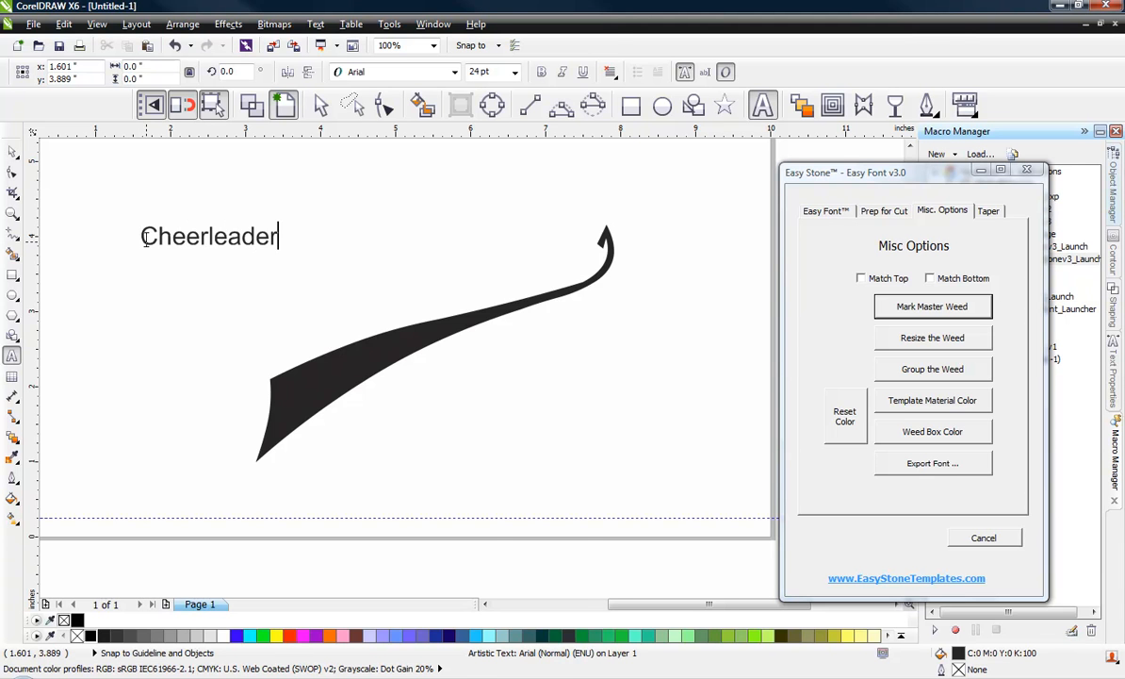
pyautogui.scroll(1, 146, 241)
pyautogui.click(12, 172)
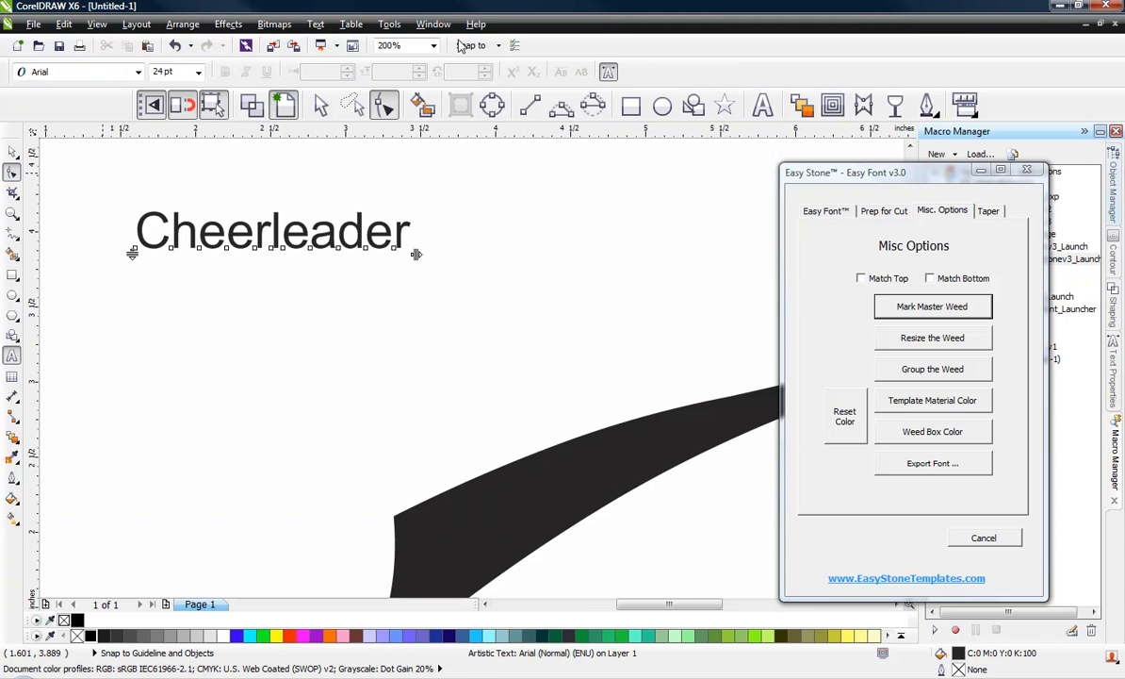
pyautogui.press('space')
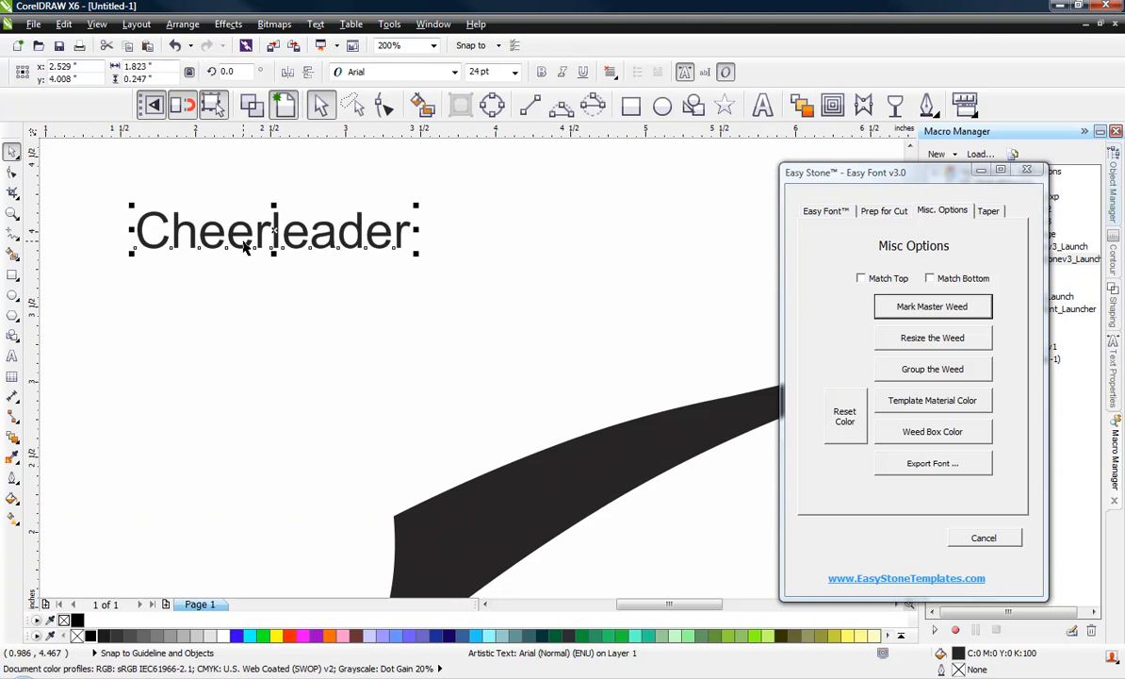
pyautogui.scroll(-1, 276, 255)
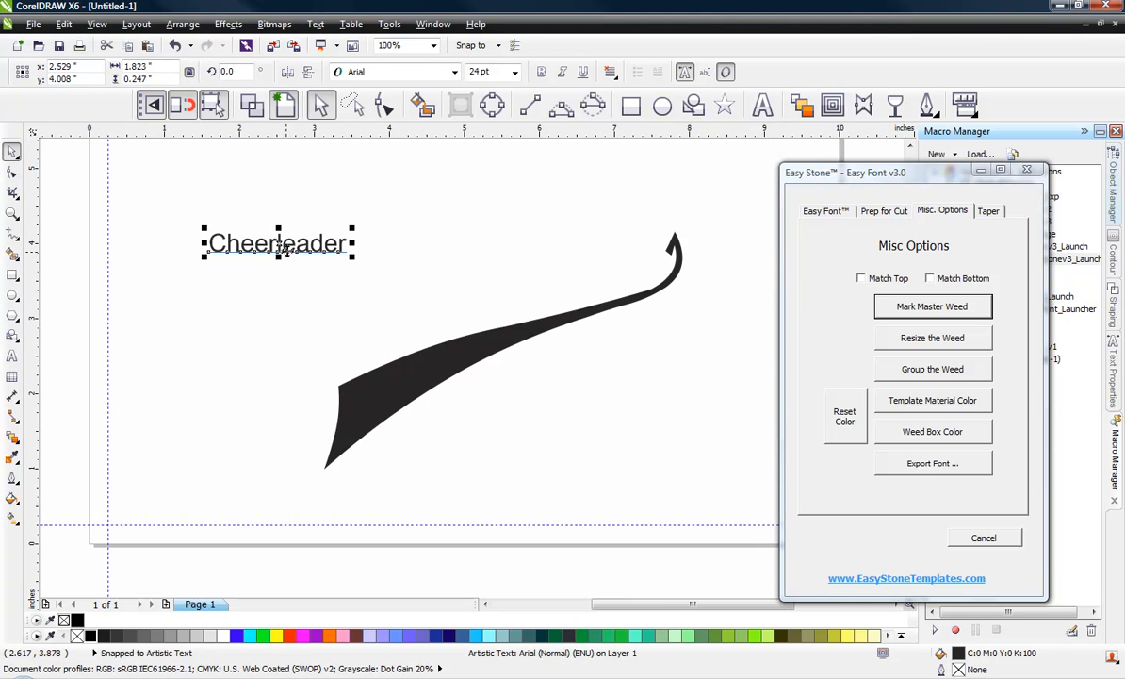
# Set the word Cheerleader in Brush Script MT, enlarge it to about 4.8 by 1.03 inches and place it directly above the tail.
pyautogui.click(454, 73)
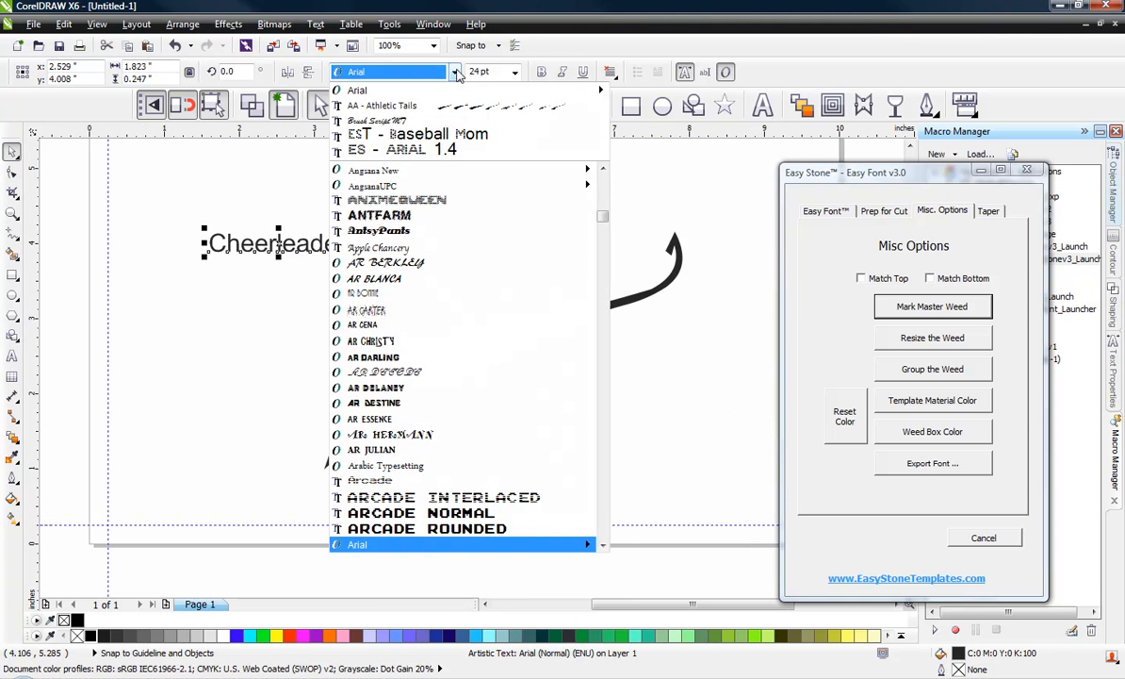
pyautogui.click(377, 121)
pyautogui.click(313, 265)
pyautogui.click(292, 264)
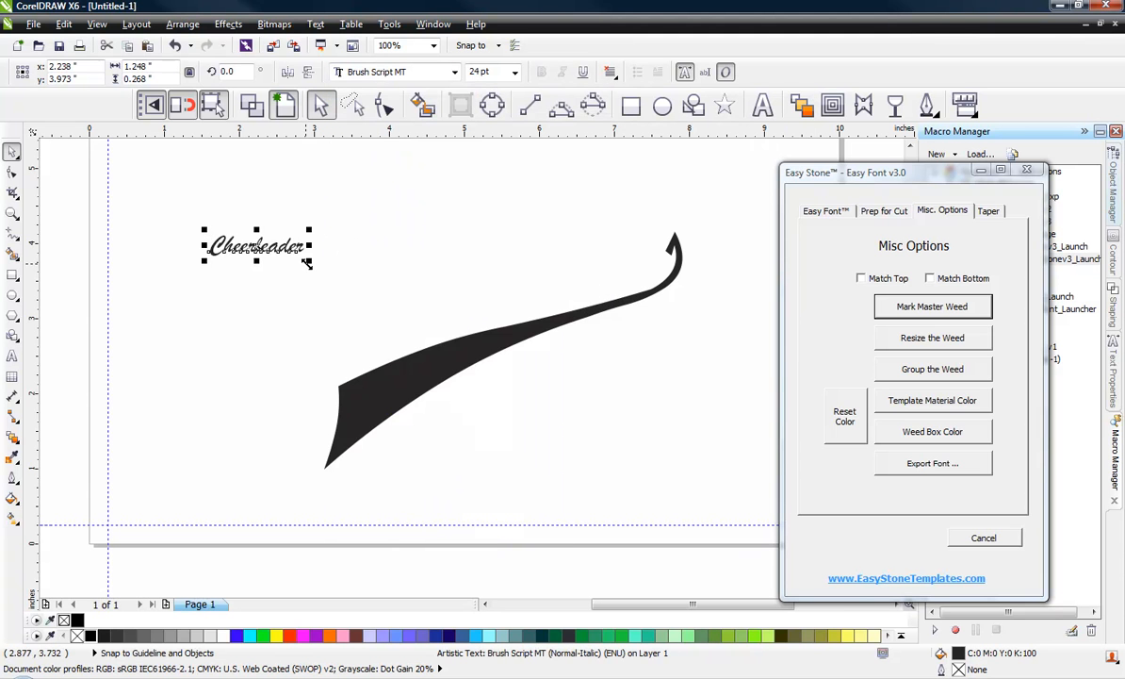
pyautogui.moveTo(306, 264); pyautogui.dragTo(586, 396)
pyautogui.moveTo(253, 298); pyautogui.dragTo(346, 280)
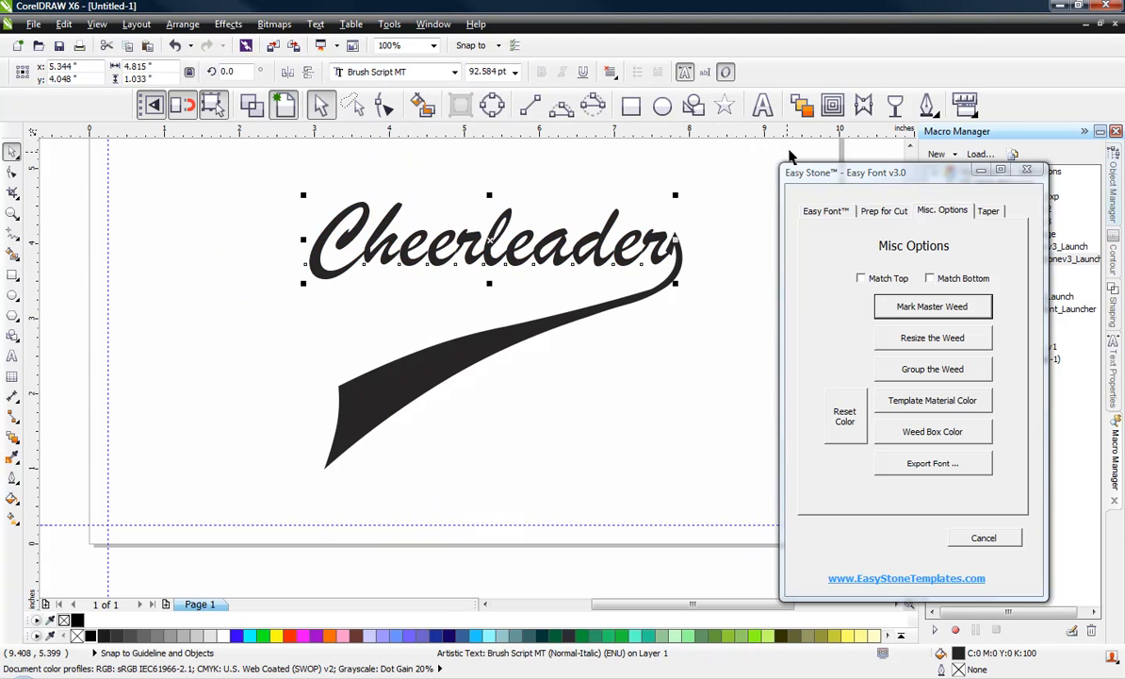
# Warp the word Cheerleader with an Envelope, lowering its left end and middle nodes to follow the tail's slope.
pyautogui.click(864, 105)
pyautogui.moveTo(283, 171)
pyautogui.mouseDown()
pyautogui.moveTo(335, 294)
pyautogui.moveTo(318, 311)
pyautogui.moveTo(324, 279)
pyautogui.moveTo(313, 279)
pyautogui.moveTo(302, 246)
pyautogui.moveTo(321, 293)
pyautogui.moveTo(314, 363)
pyautogui.moveTo(326, 389)
pyautogui.moveTo(327, 380)
pyautogui.mouseUp()
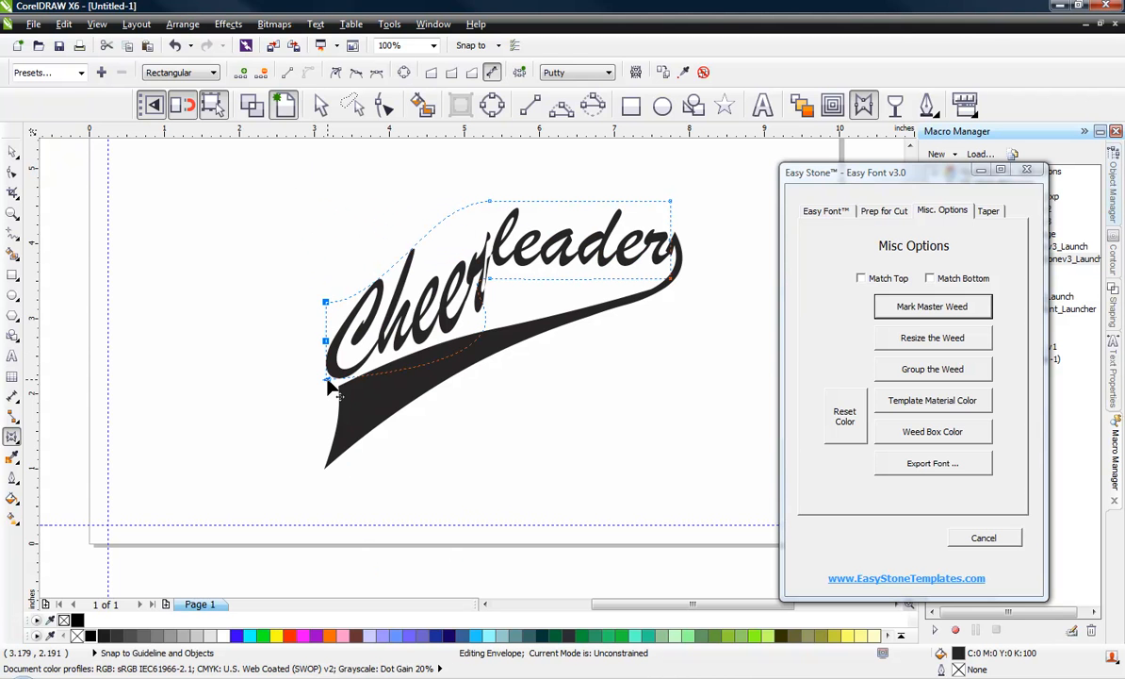
pyautogui.click(327, 379)
pyautogui.moveTo(588, 355); pyautogui.dragTo(521, 300)
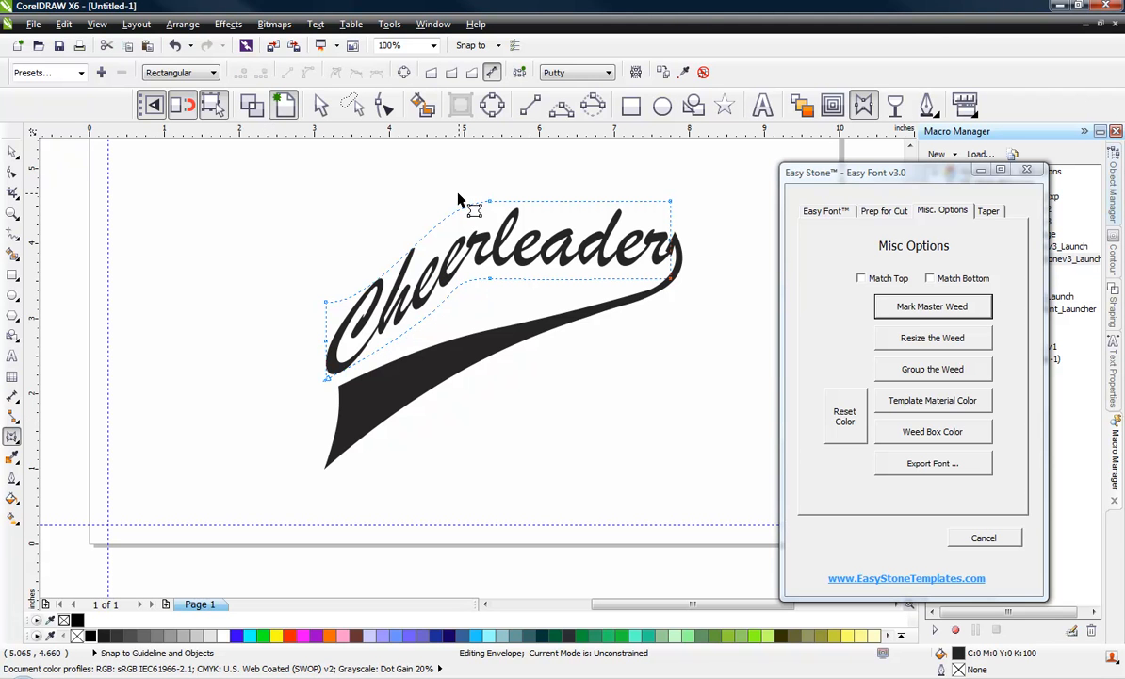
pyautogui.moveTo(426, 170); pyautogui.dragTo(502, 311)
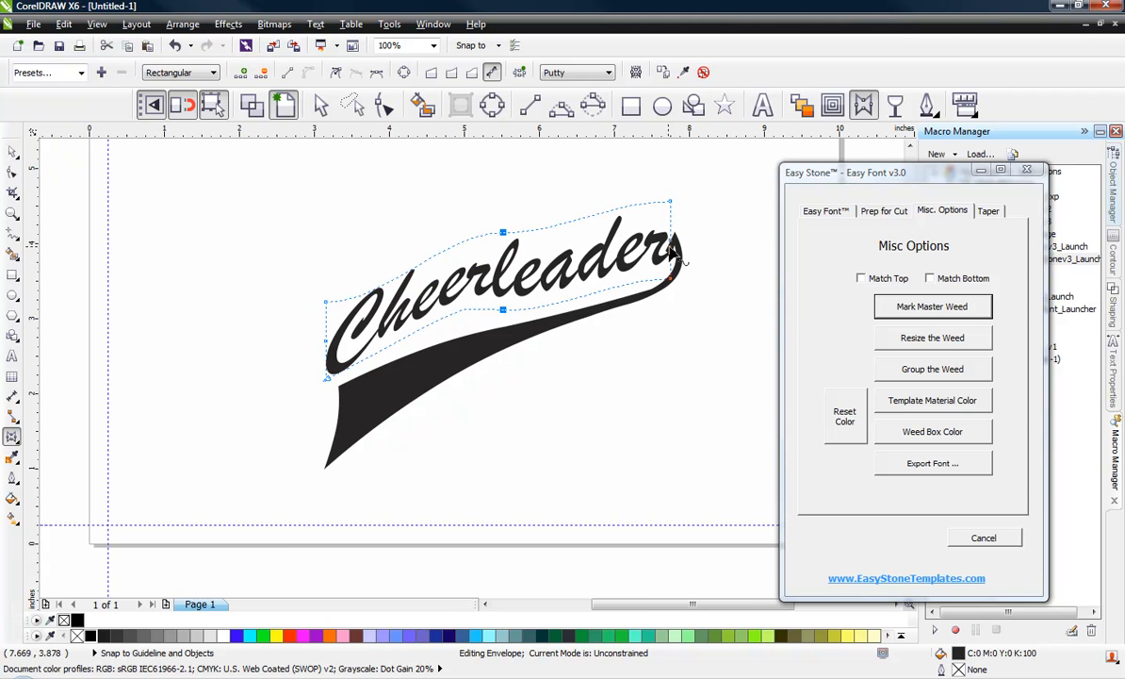
# Lower the envelope's upper and lower middle nodes together, closer to the tail.
pyautogui.scroll(1, 542, 236)
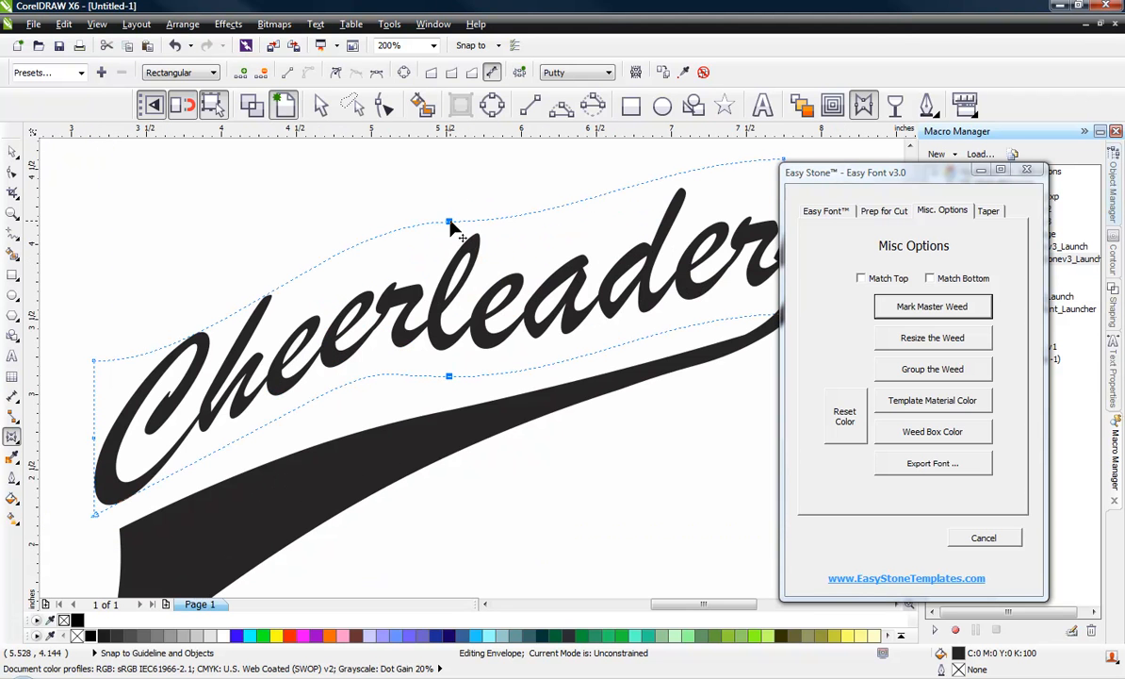
pyautogui.moveTo(450, 221); pyautogui.dragTo(447, 245)
pyautogui.click(428, 412)
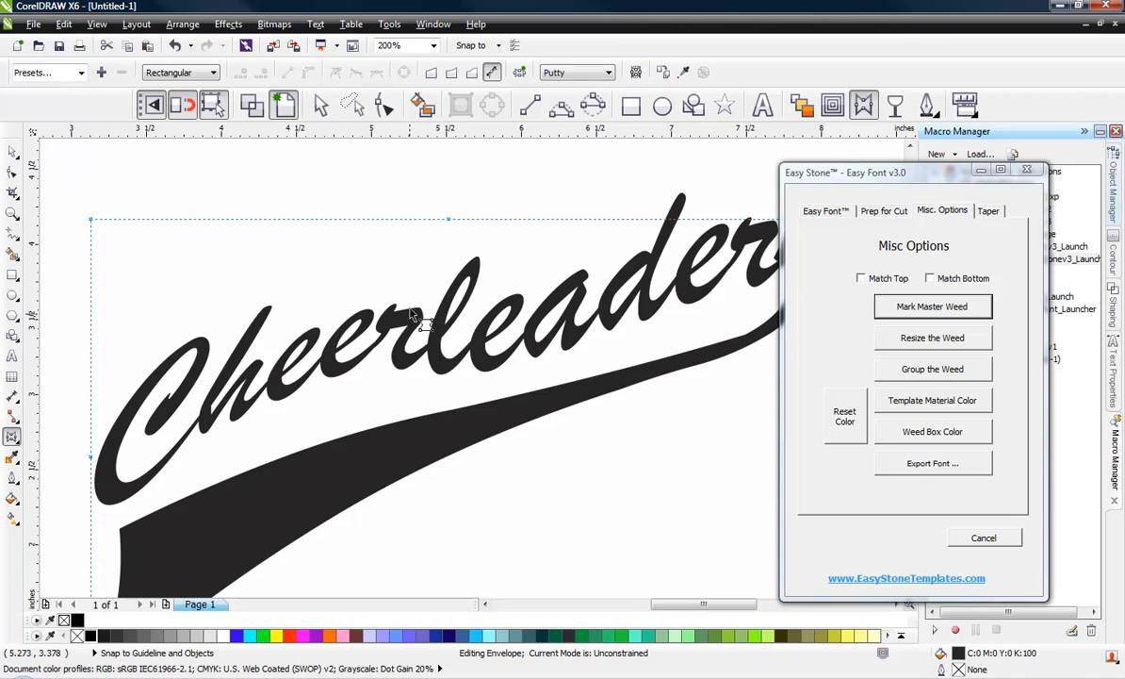
pyautogui.scroll(-1, 411, 314)
pyautogui.click(287, 345)
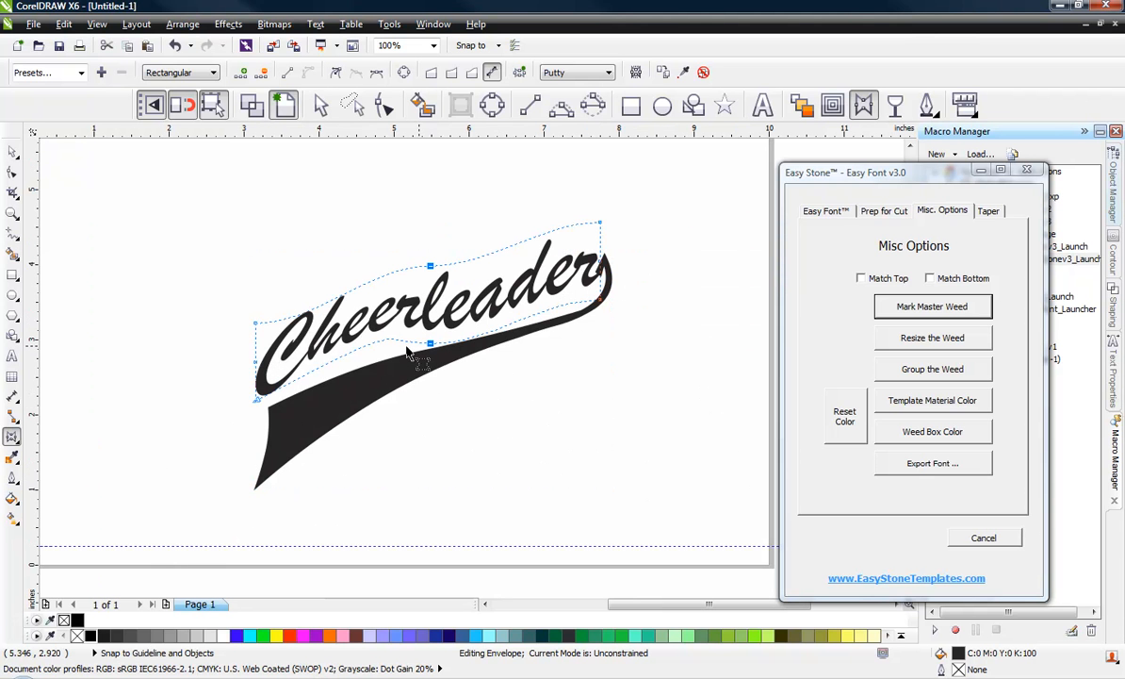
# Reshape the left half of the envelope's lower edge into a smooth curve parallel to the tail.
pyautogui.click(254, 400)
pyautogui.scroll(2, 376, 356)
pyautogui.click(487, 336)
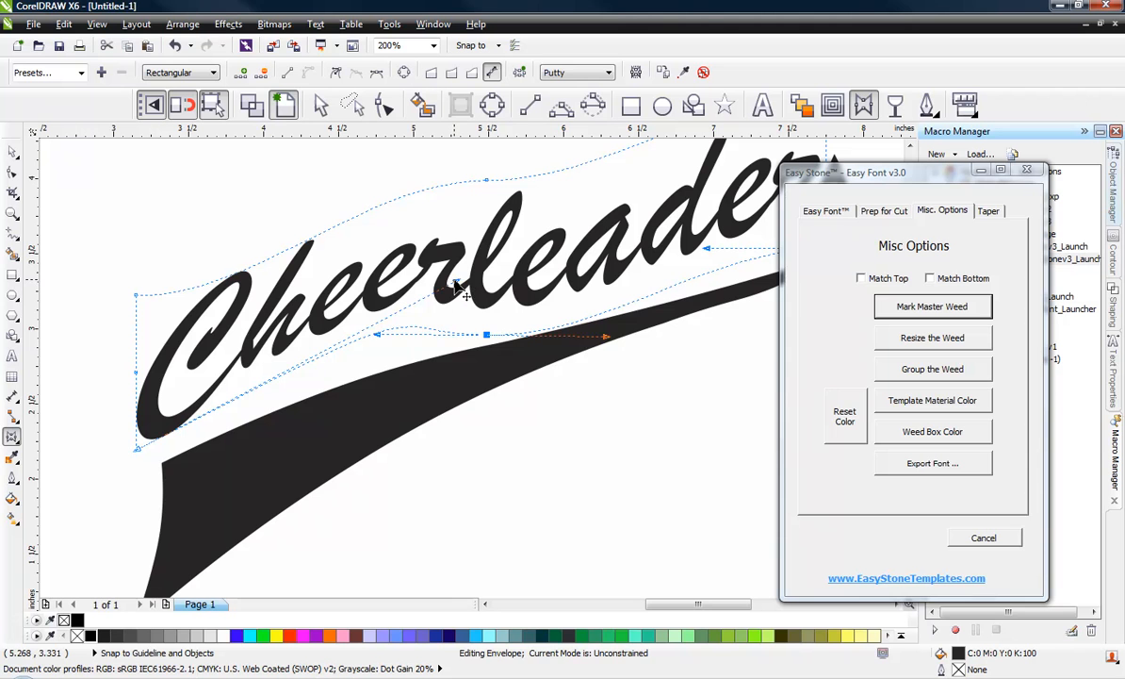
pyautogui.click(264, 392)
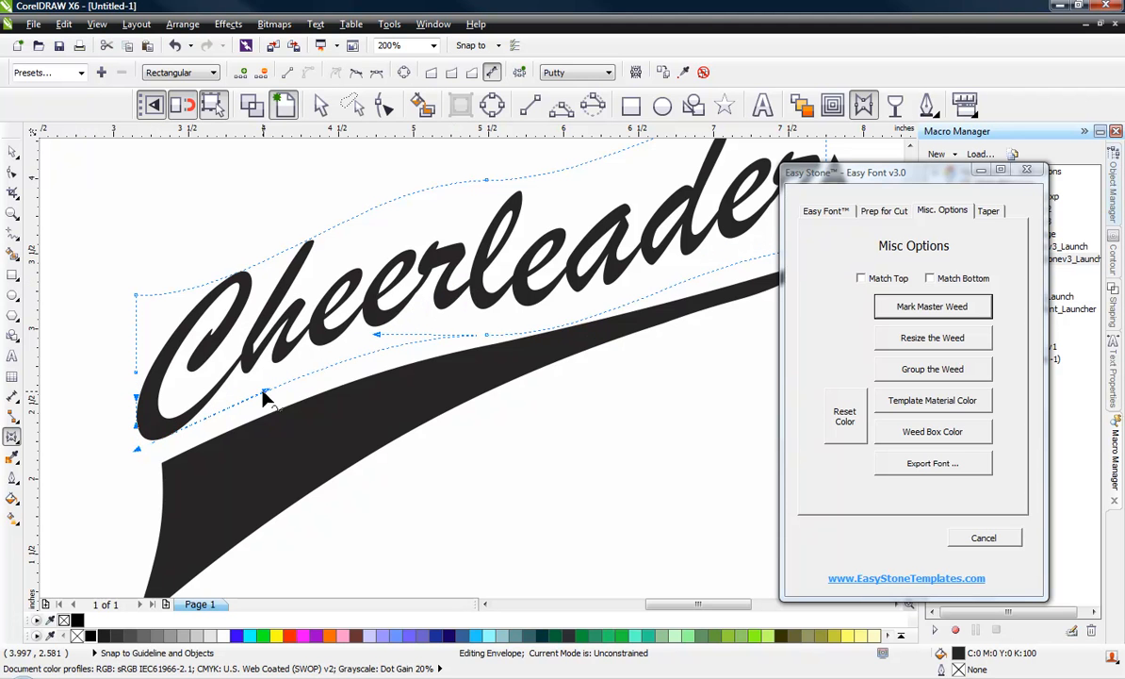
pyautogui.moveTo(376, 334); pyautogui.dragTo(372, 351)
pyautogui.moveTo(486, 333)
pyautogui.mouseDown()
pyautogui.moveTo(499, 302)
pyautogui.moveTo(494, 312)
pyautogui.mouseUp()
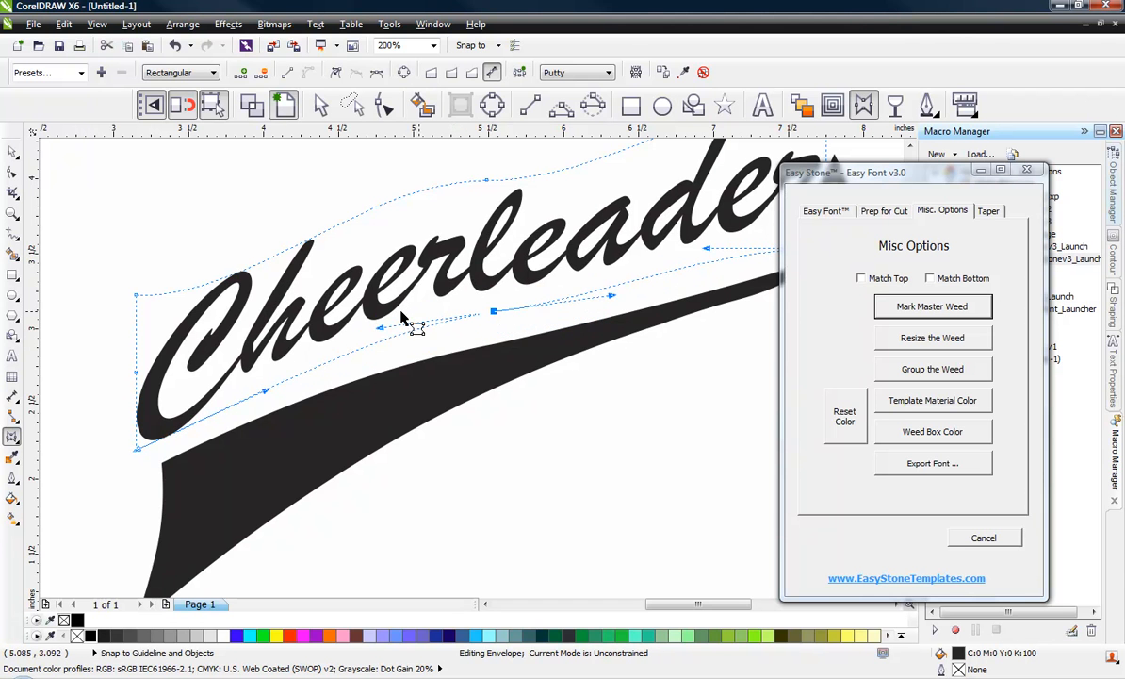
pyautogui.moveTo(382, 332); pyautogui.dragTo(381, 350)
pyautogui.scroll(-3, 288, 372)
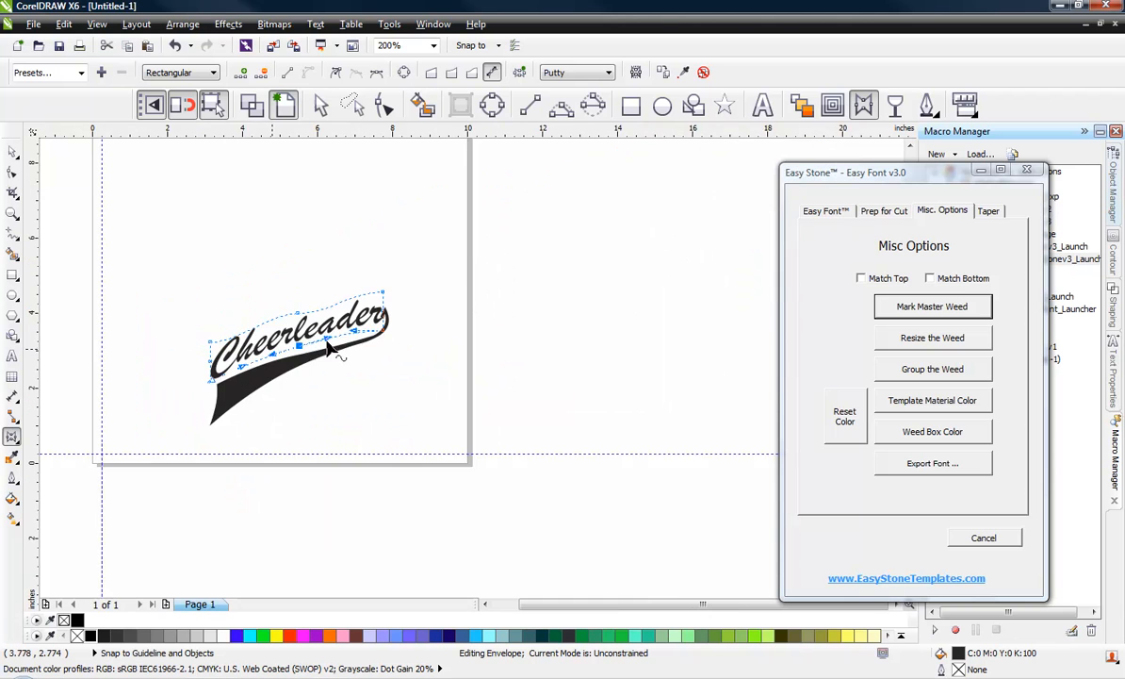
# Raise the envelope's lower right corner slightly, bend its curve along the tail and lower the bottom middle node onto the tail's upper edge.
pyautogui.scroll(3, 402, 331)
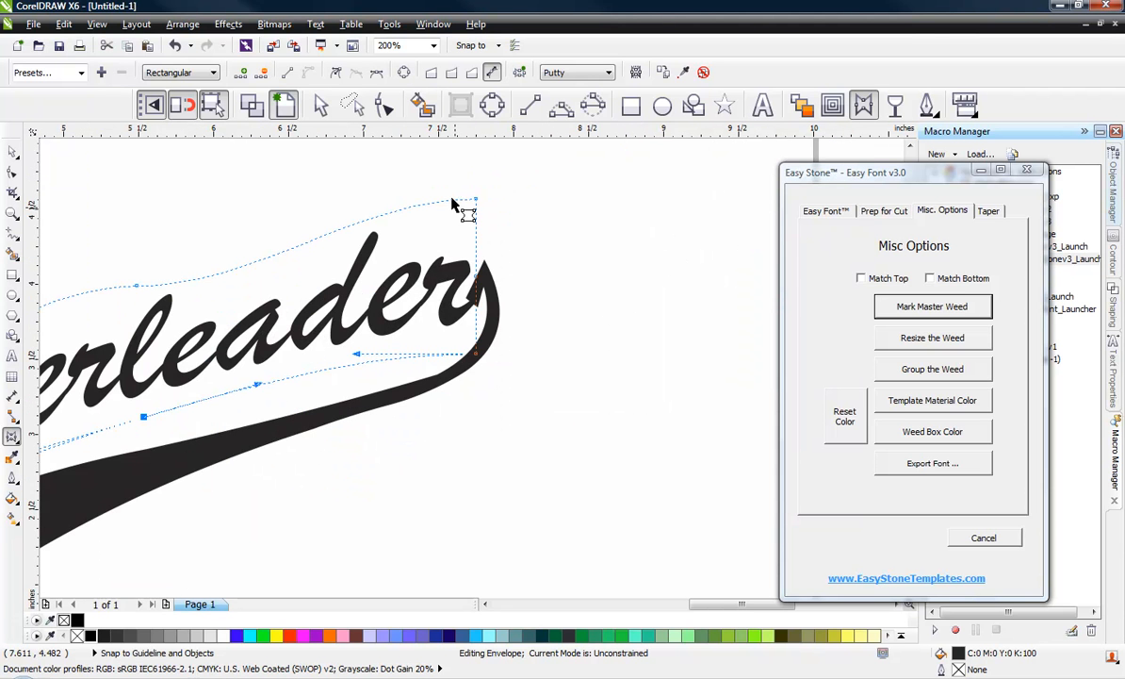
pyautogui.moveTo(441, 179); pyautogui.dragTo(483, 365)
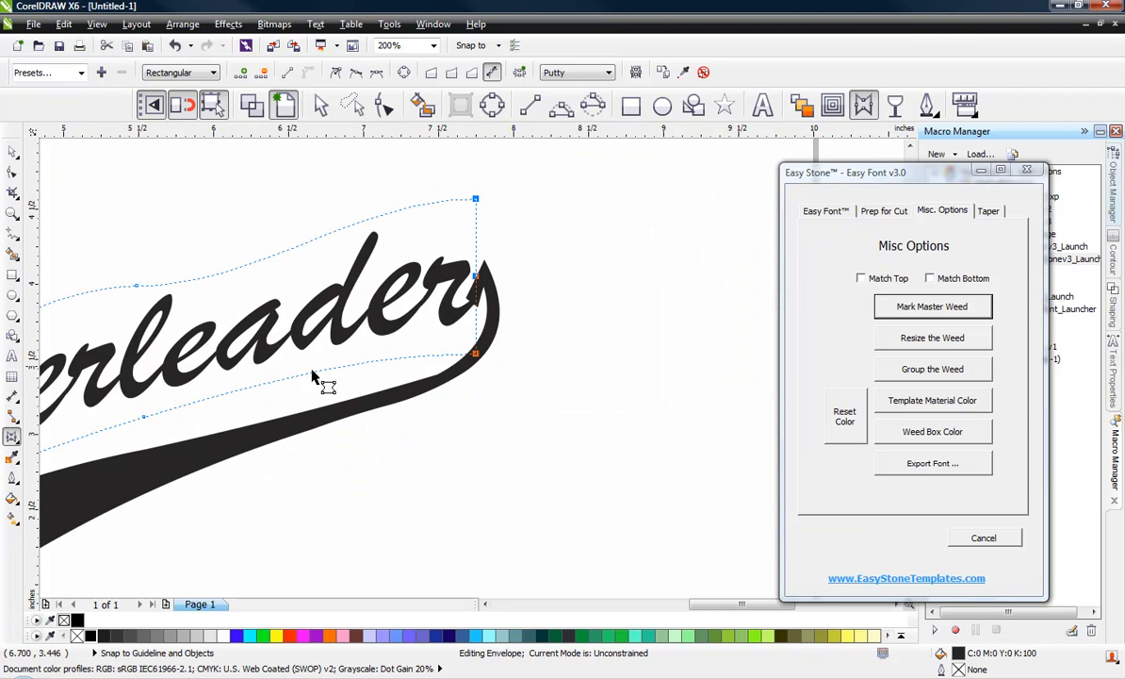
pyautogui.scroll(-2, 560, 344)
pyautogui.scroll(2, 415, 344)
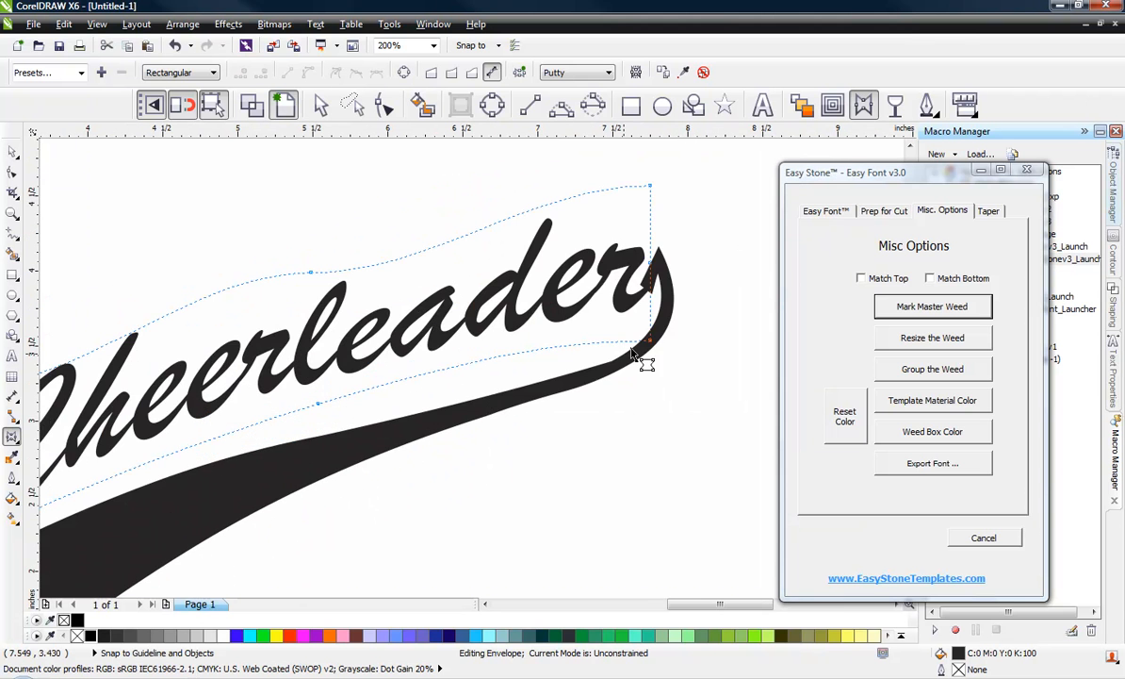
pyautogui.moveTo(650, 350); pyautogui.dragTo(527, 400)
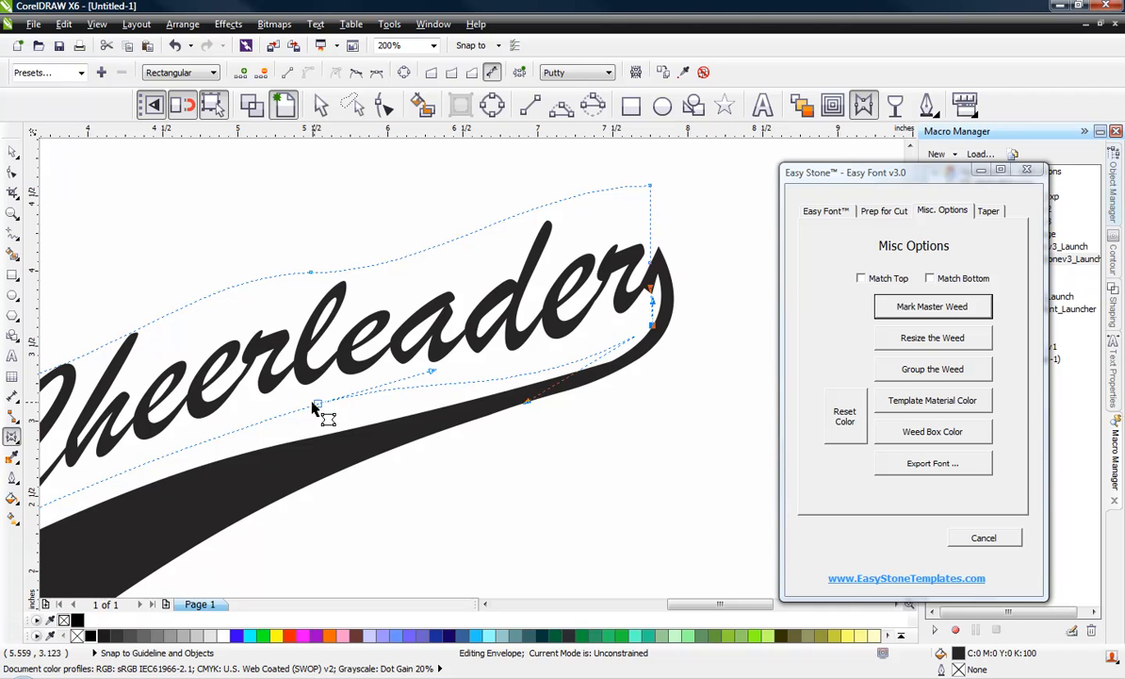
pyautogui.moveTo(320, 404); pyautogui.dragTo(321, 436)
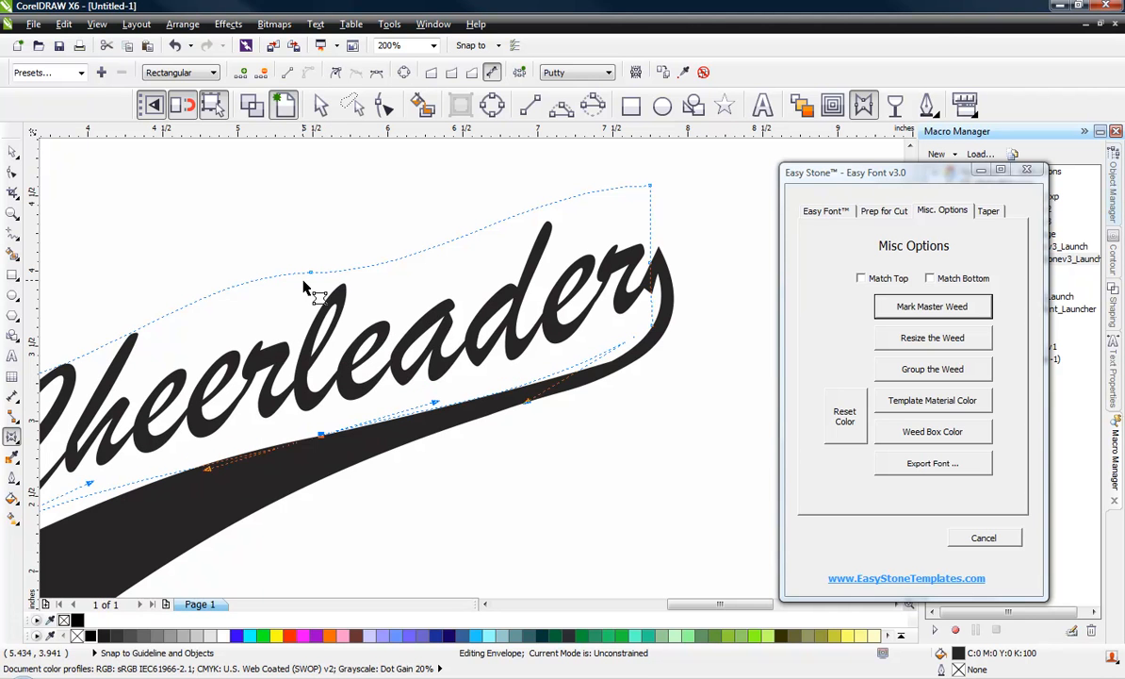
# Lower the envelope's top middle node and angle the upper edge's curve handles to follow the rising slope of the tail.
pyautogui.moveTo(311, 273); pyautogui.dragTo(312, 306)
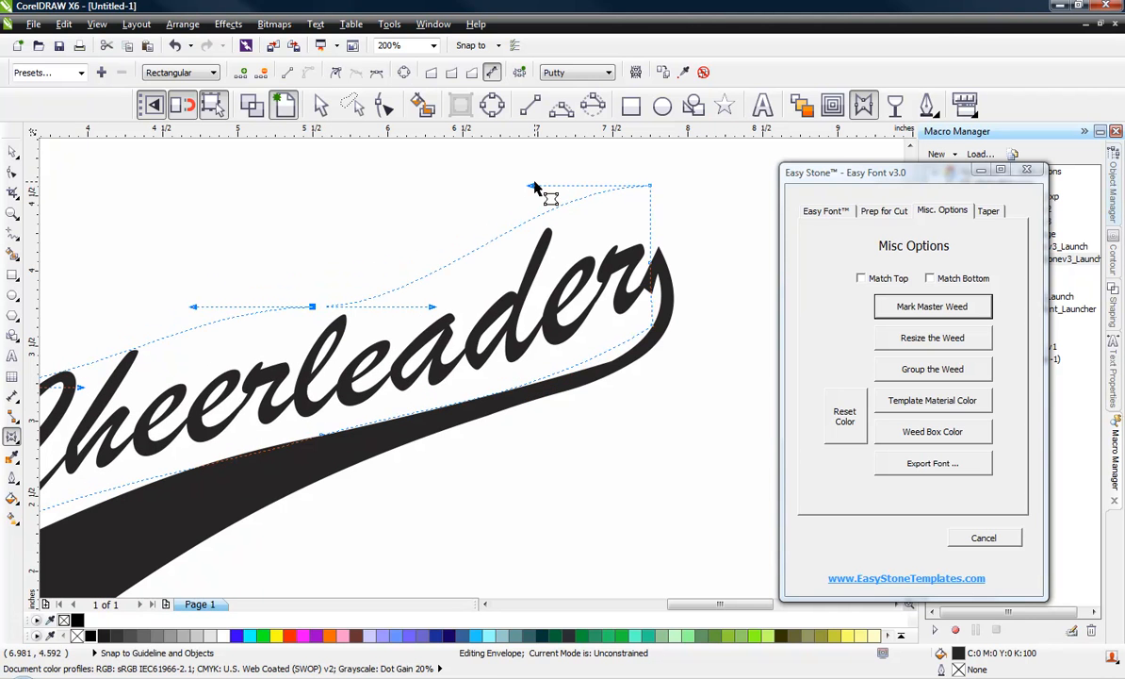
pyautogui.moveTo(534, 220); pyautogui.dragTo(518, 293)
pyautogui.click(649, 186)
pyautogui.scroll(-1, 668, 247)
pyautogui.scroll(1, 460, 301)
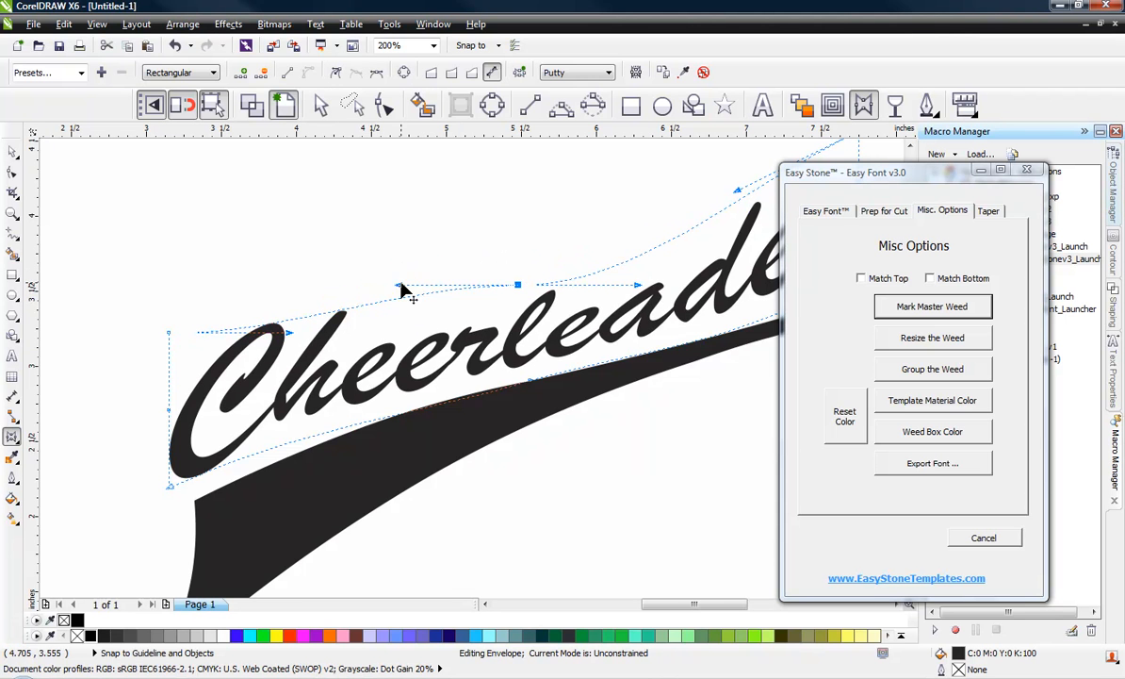
pyautogui.moveTo(402, 286); pyautogui.dragTo(393, 314)
pyautogui.scroll(-1, 291, 252)
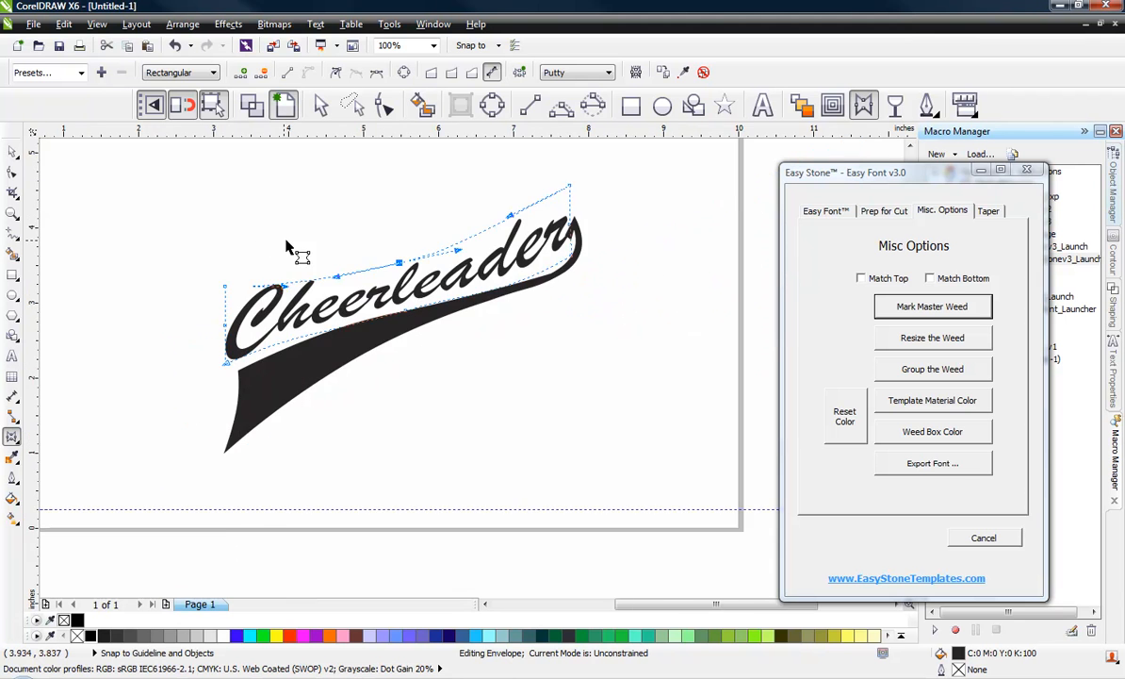
pyautogui.scroll(1, 296, 252)
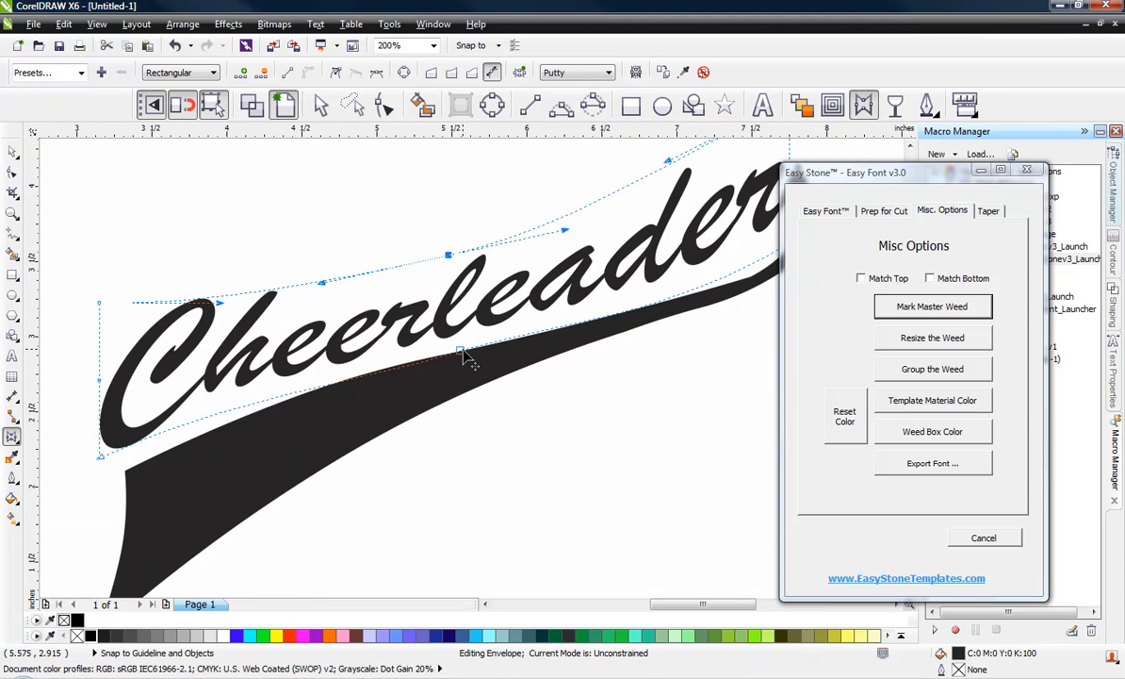
# Raise the envelope's bottom middle node off the tail and its top middle node by about 0.2 inches, and finish the envelope edit.
pyautogui.moveTo(462, 357); pyautogui.dragTo(469, 325)
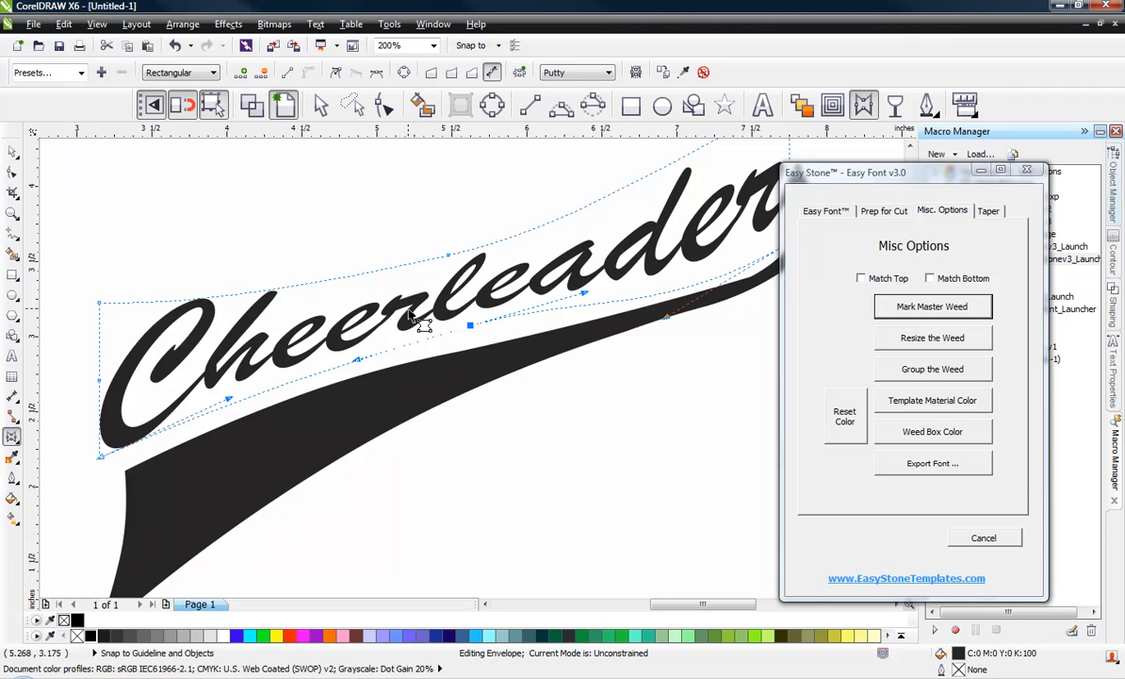
pyautogui.scroll(-1, 409, 311)
pyautogui.moveTo(429, 281); pyautogui.dragTo(412, 265)
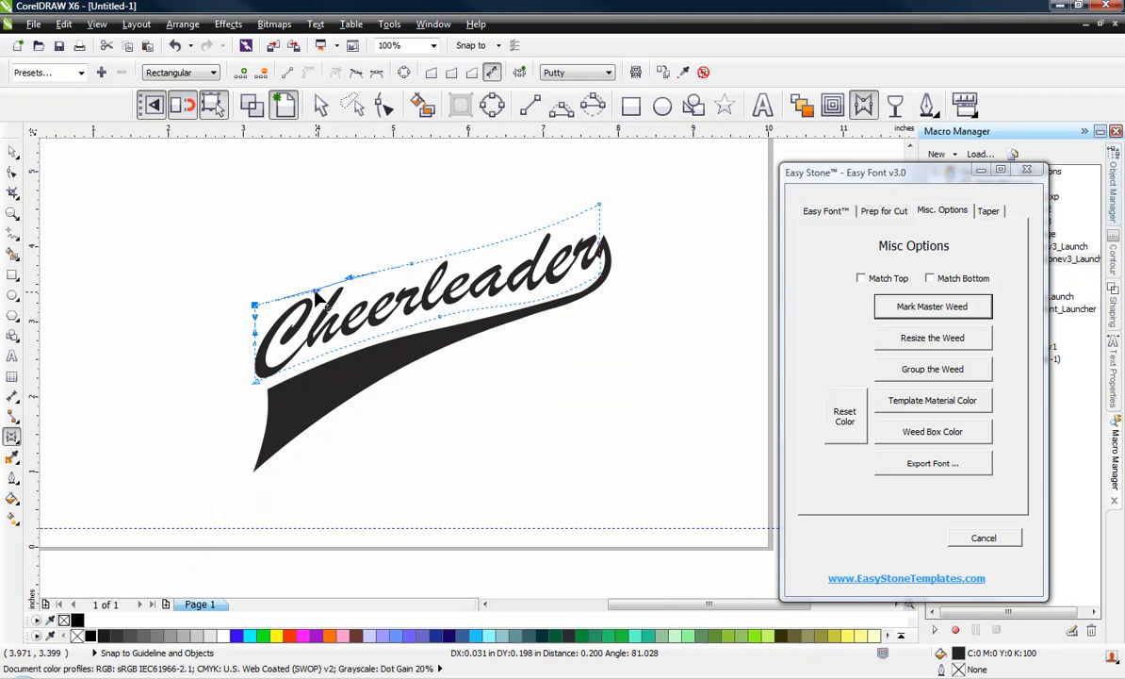
pyautogui.scroll(1, 395, 260)
pyautogui.scroll(-1, 400, 253)
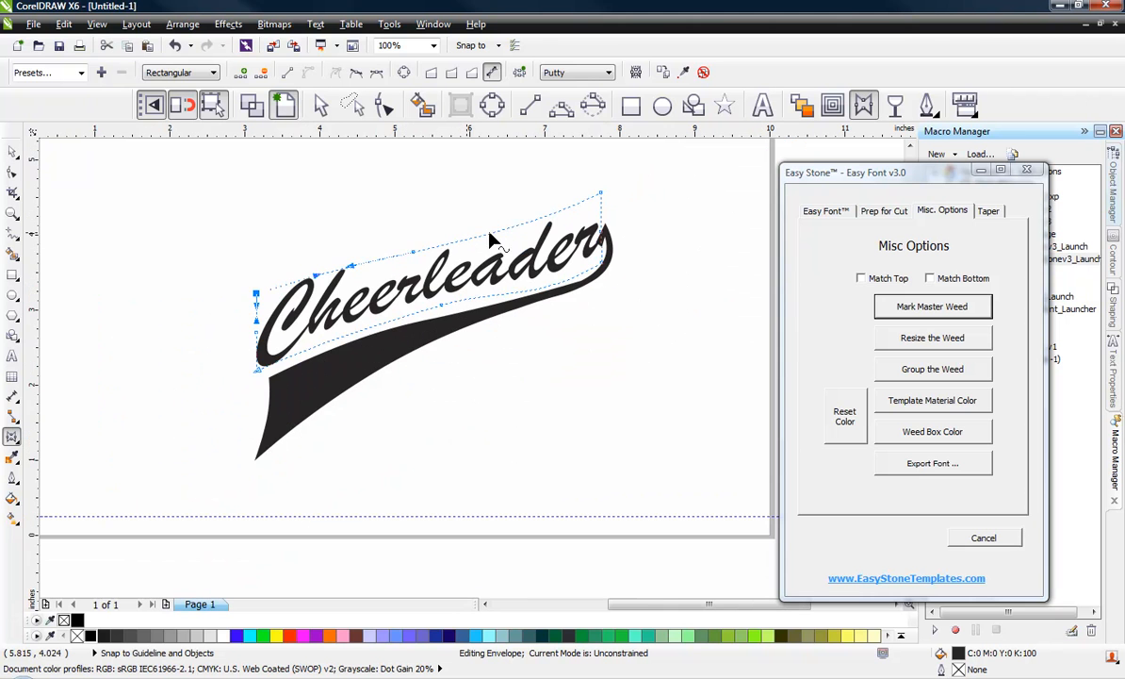
pyautogui.click(13, 155)
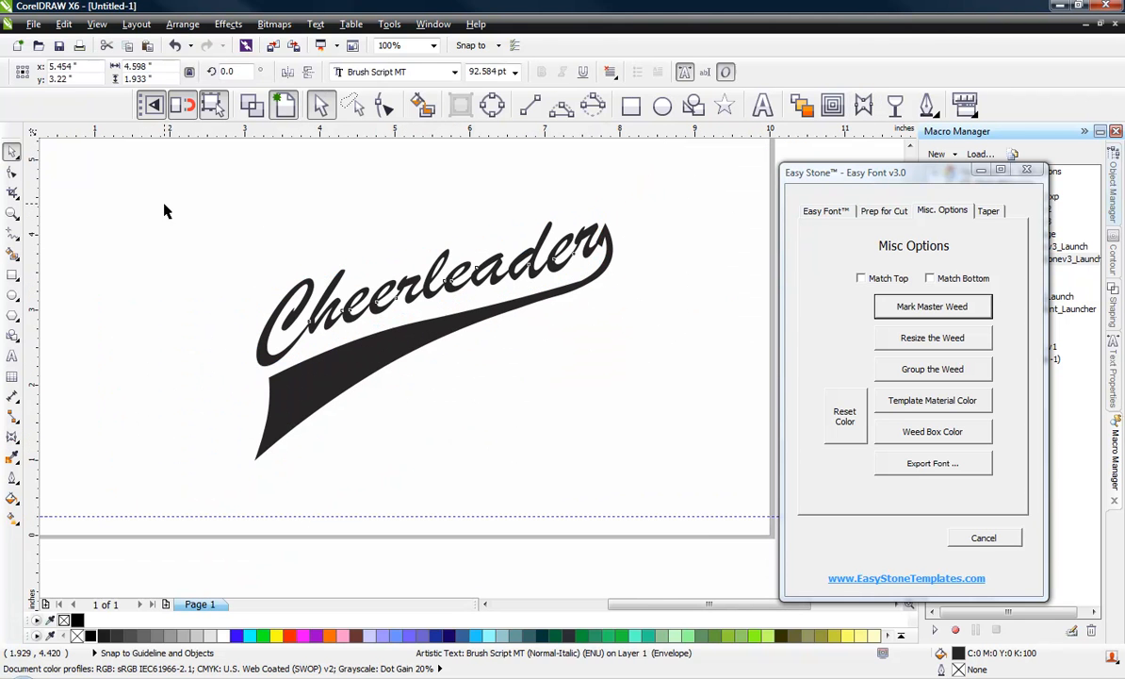
pyautogui.click(165, 205)
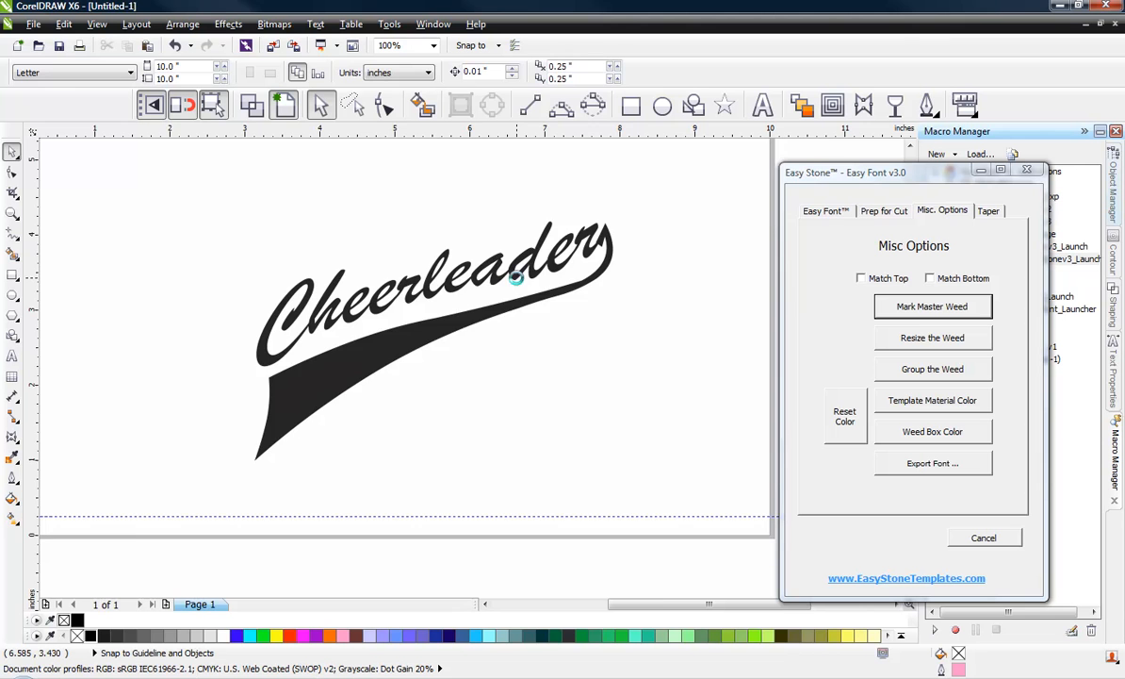
# Weld the "Cheerleader" lettering and the tail into a single curve.
pyautogui.scroll(1, 516, 276)
pyautogui.scroll(-1, 486, 286)
pyautogui.click(476, 276)
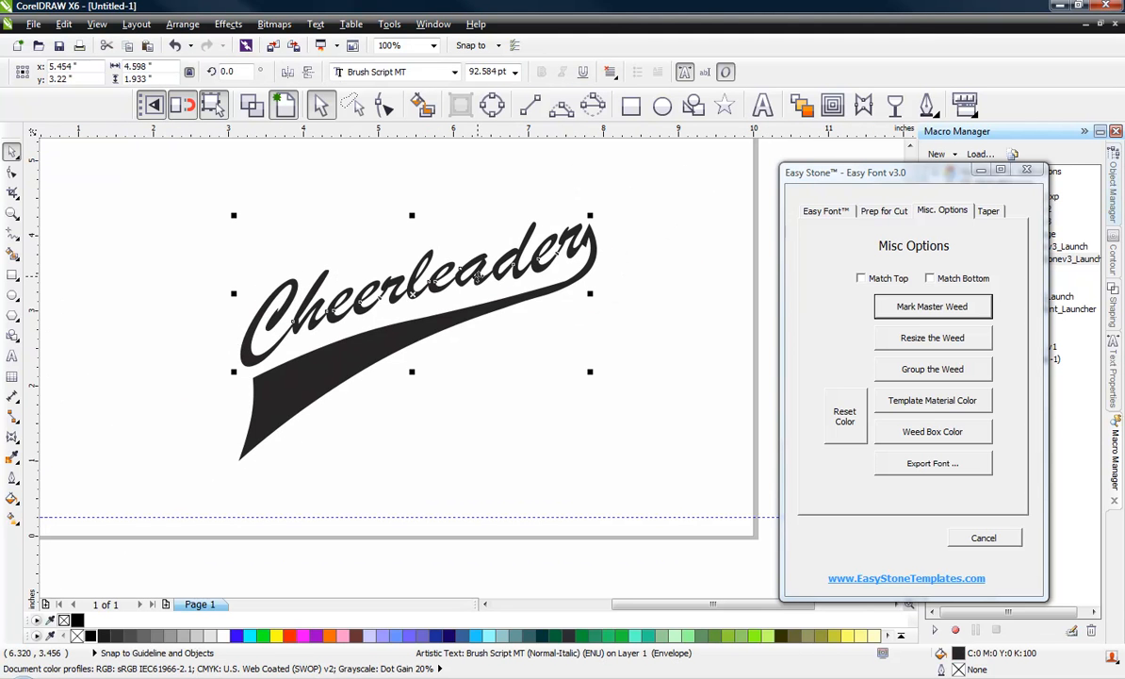
pyautogui.keyDown('shift'); pyautogui.click(388, 349); pyautogui.keyUp('shift')
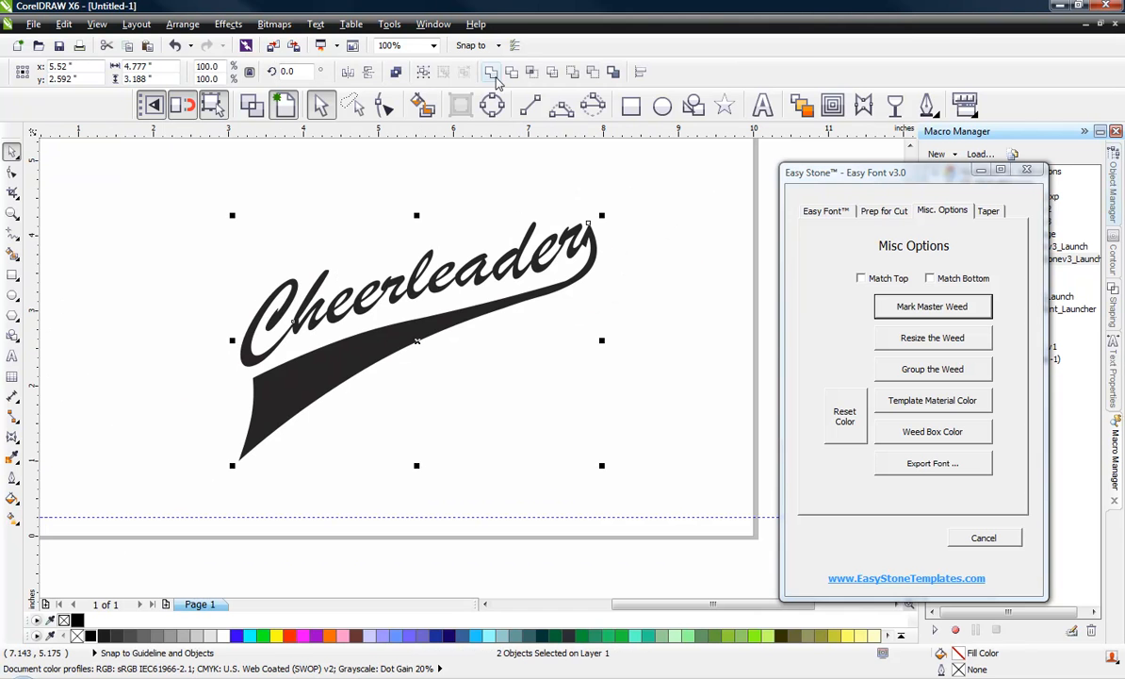
pyautogui.click(490, 184)
# Delete the cluster of nodes forming the jagged overlap between the end of the final "r" and the tail tip.
pyautogui.scroll(4, 576, 252)
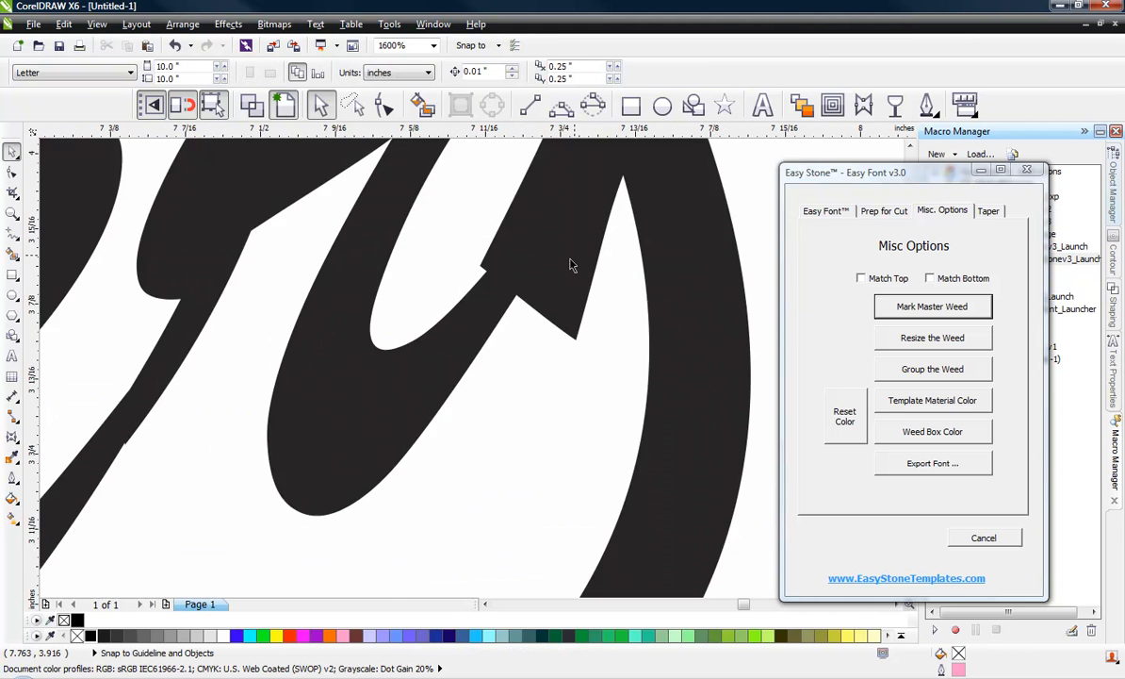
pyautogui.scroll(-2, 569, 262)
pyautogui.scroll(1, 548, 204)
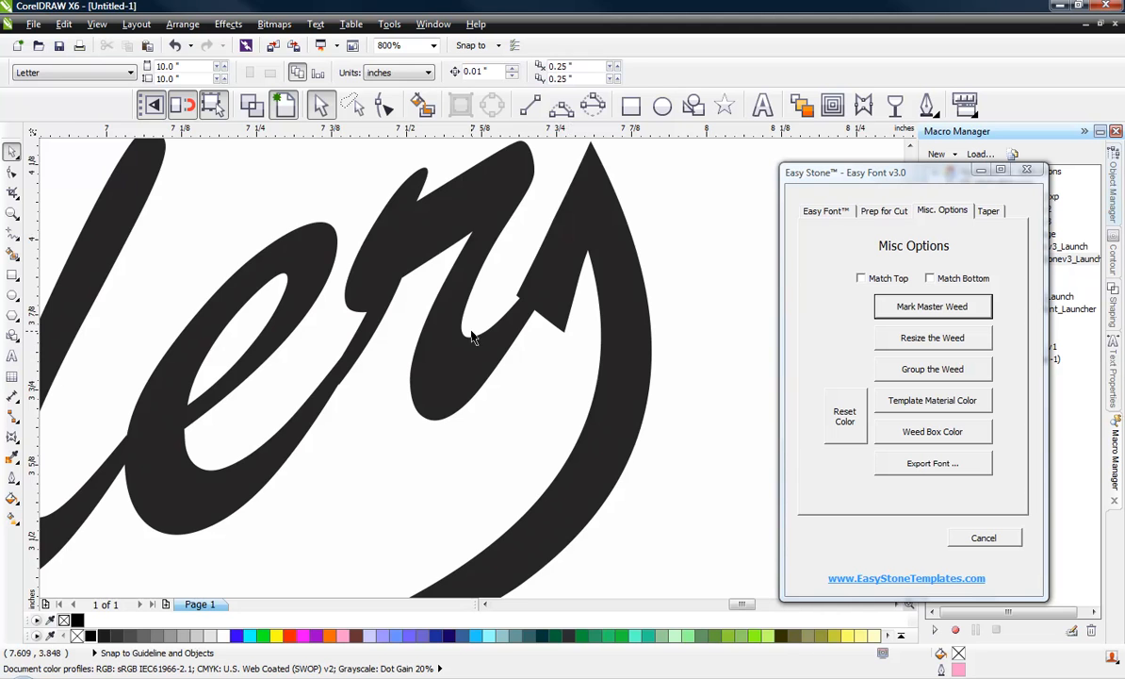
pyautogui.scroll(-1, 473, 338)
pyautogui.click(531, 270)
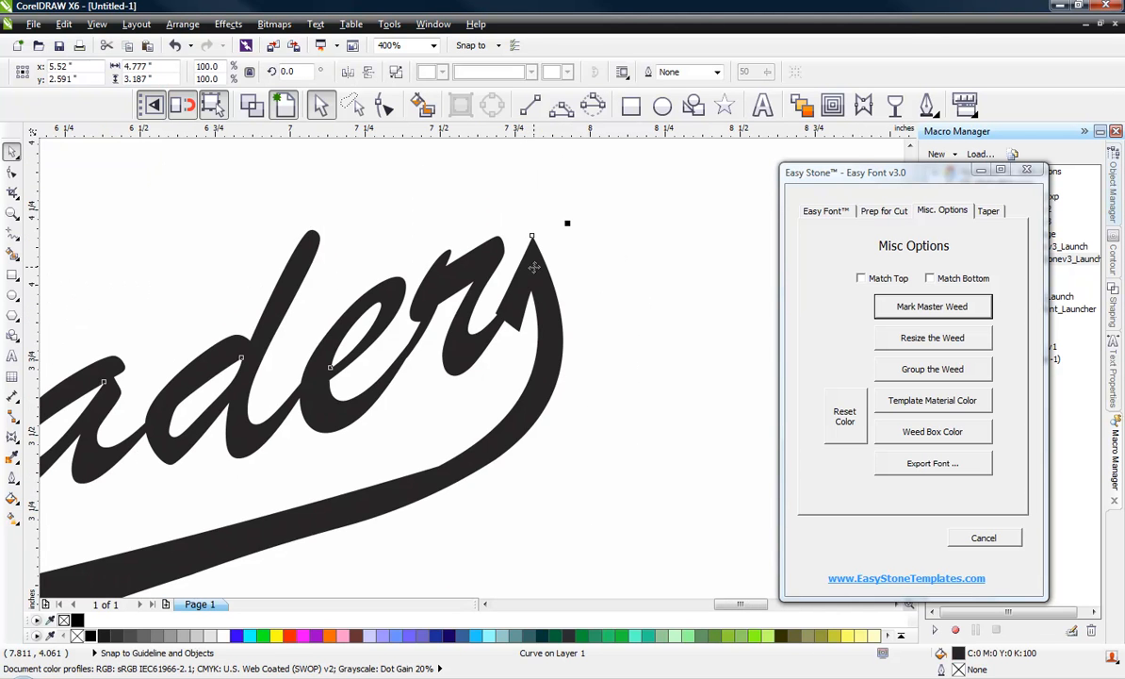
pyautogui.press('F10')
pyautogui.scroll(1, 530, 266)
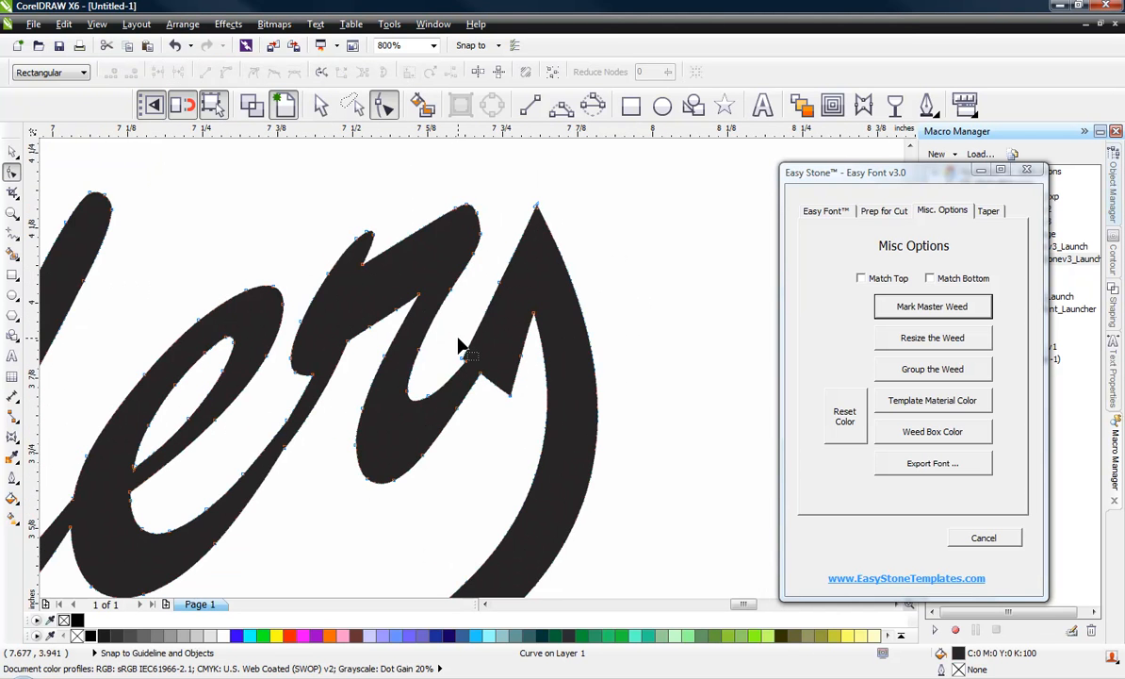
pyautogui.moveTo(461, 352); pyautogui.dragTo(541, 407)
pyautogui.press('Delete')
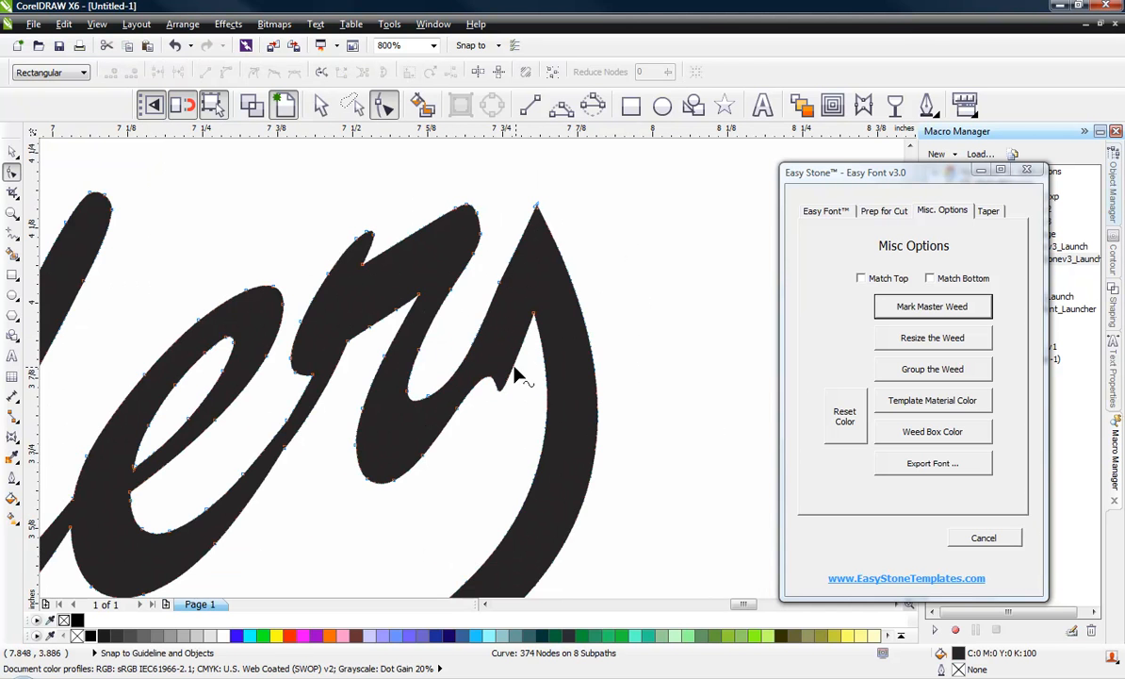
# Delete the node at the tail's inner notch and the node at its pointed tip to round the join.
pyautogui.click(533, 314)
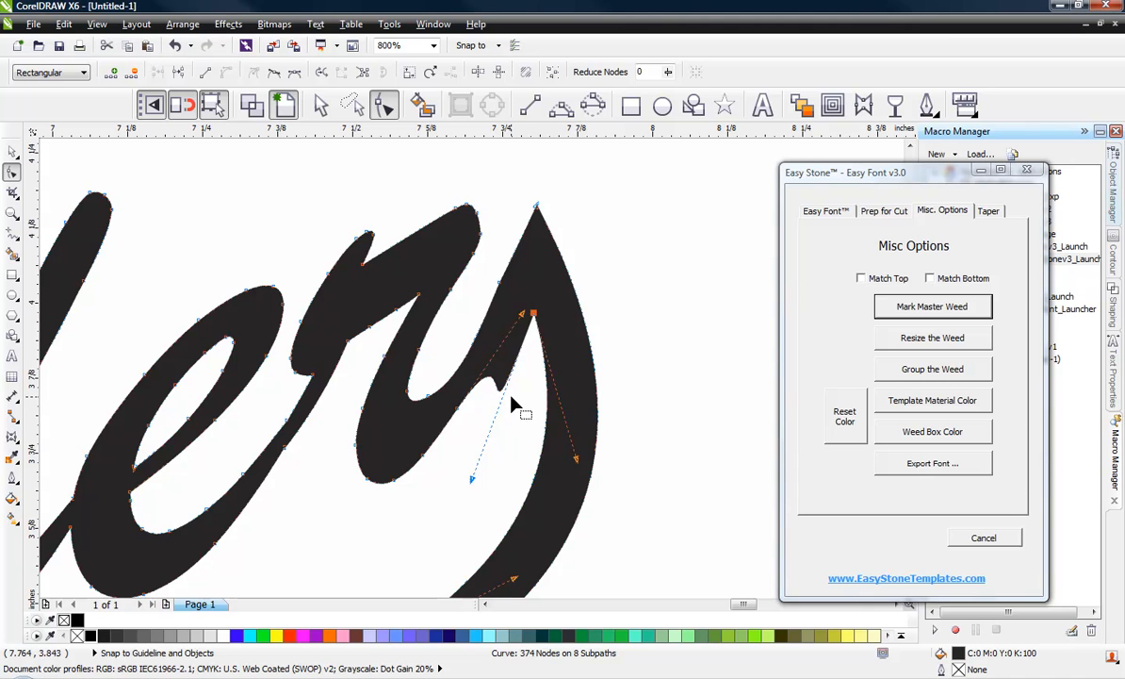
pyautogui.press('Delete')
pyautogui.click(536, 205)
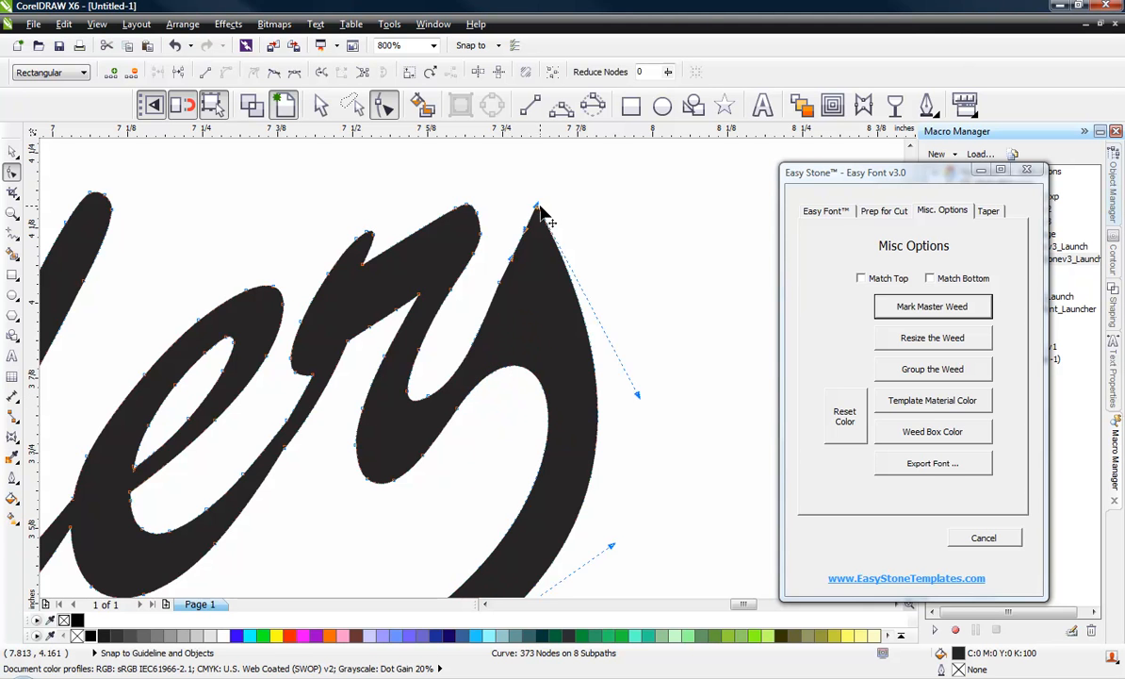
pyautogui.press('Delete')
# Move the node above the "r" join down toward the letter and shorten its curve handle to slim the loop.
pyautogui.click(500, 284)
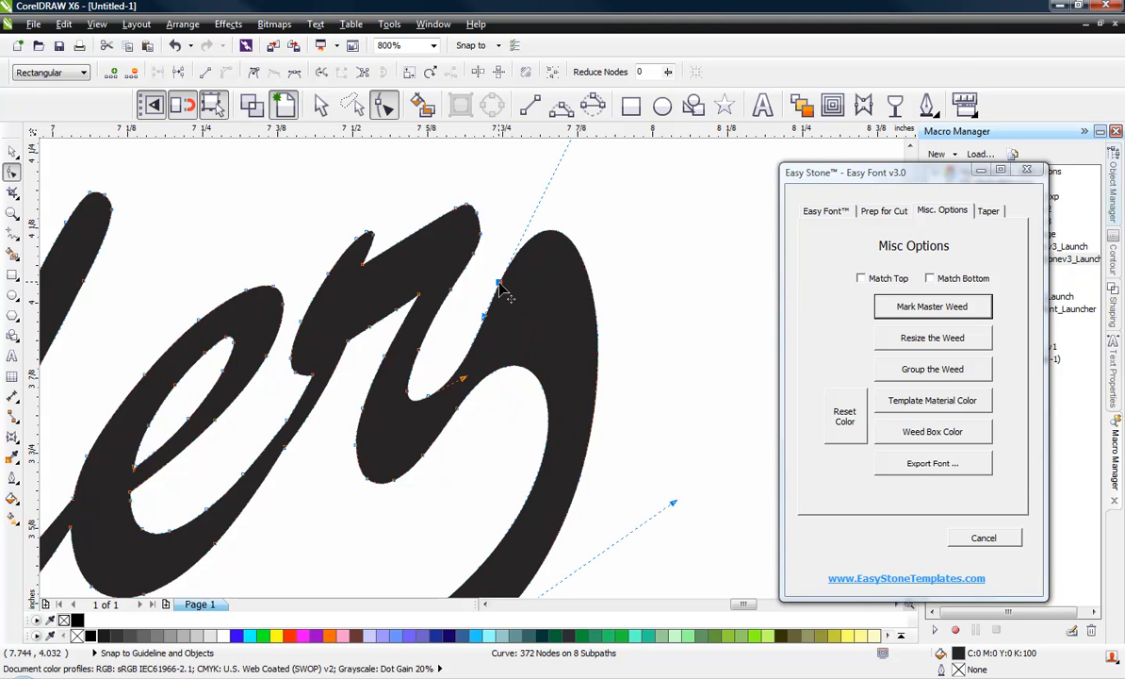
pyautogui.moveTo(504, 292); pyautogui.dragTo(476, 349)
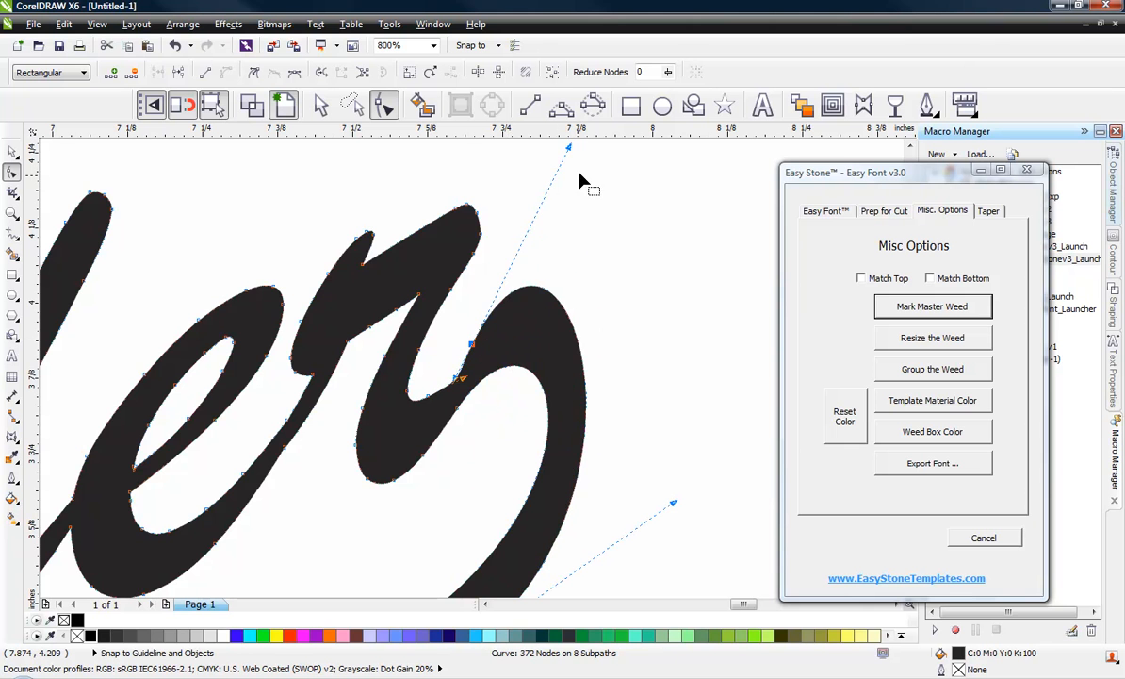
pyautogui.moveTo(569, 150); pyautogui.dragTo(556, 247)
pyautogui.scroll(-3, 622, 282)
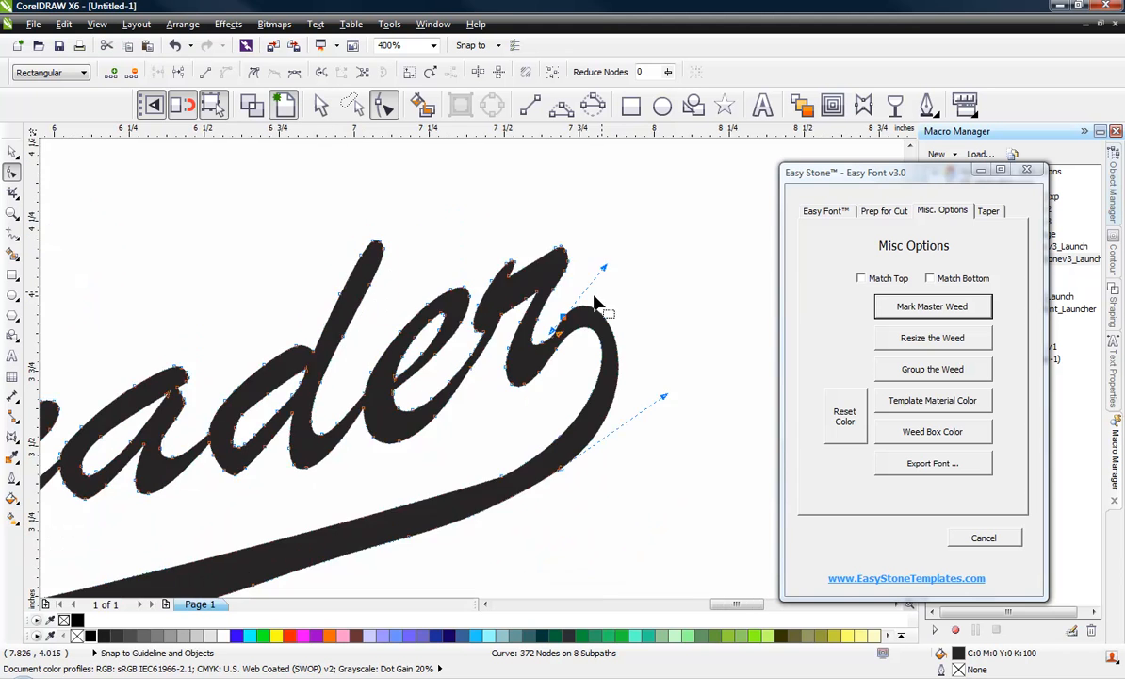
# Delete the corner node on the tail's upper edge and pull that edge's long curve handle outward and down.
pyautogui.scroll(3, 585, 391)
pyautogui.doubleClick(560, 355)
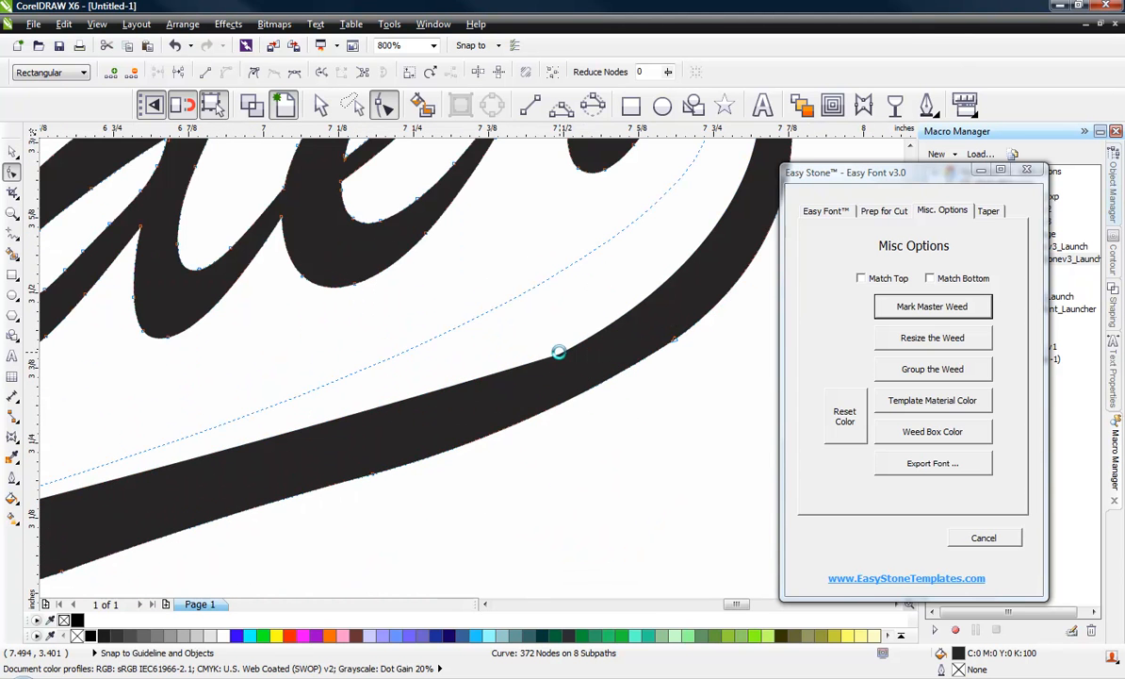
pyautogui.scroll(-1, 514, 243)
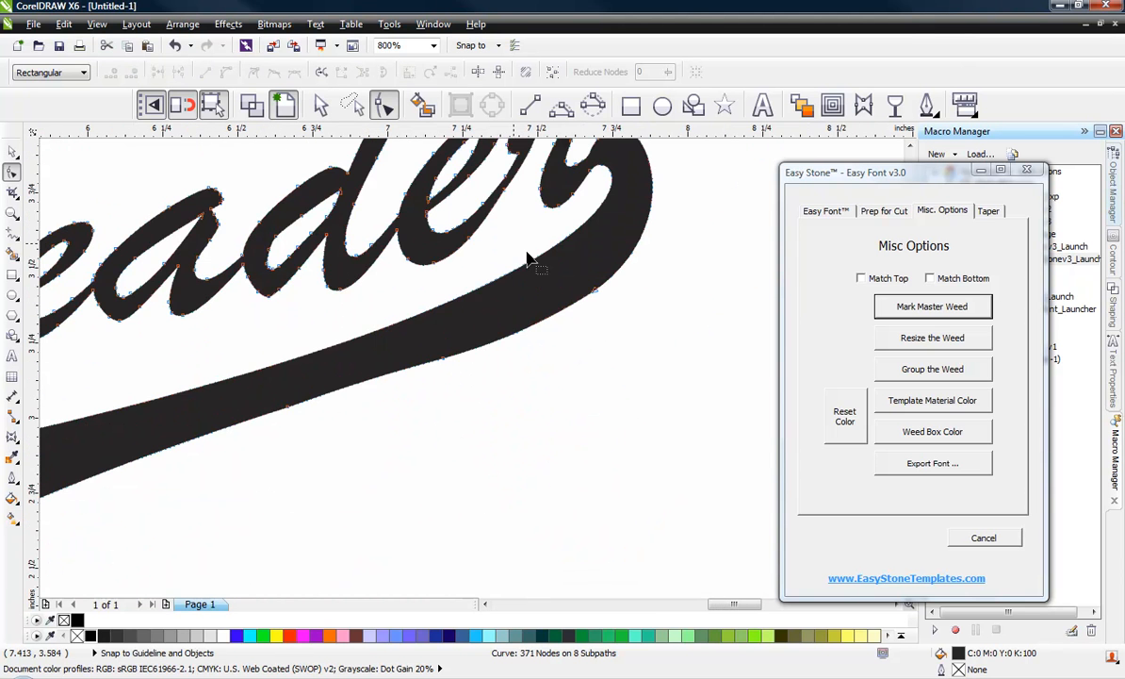
pyautogui.click(589, 173)
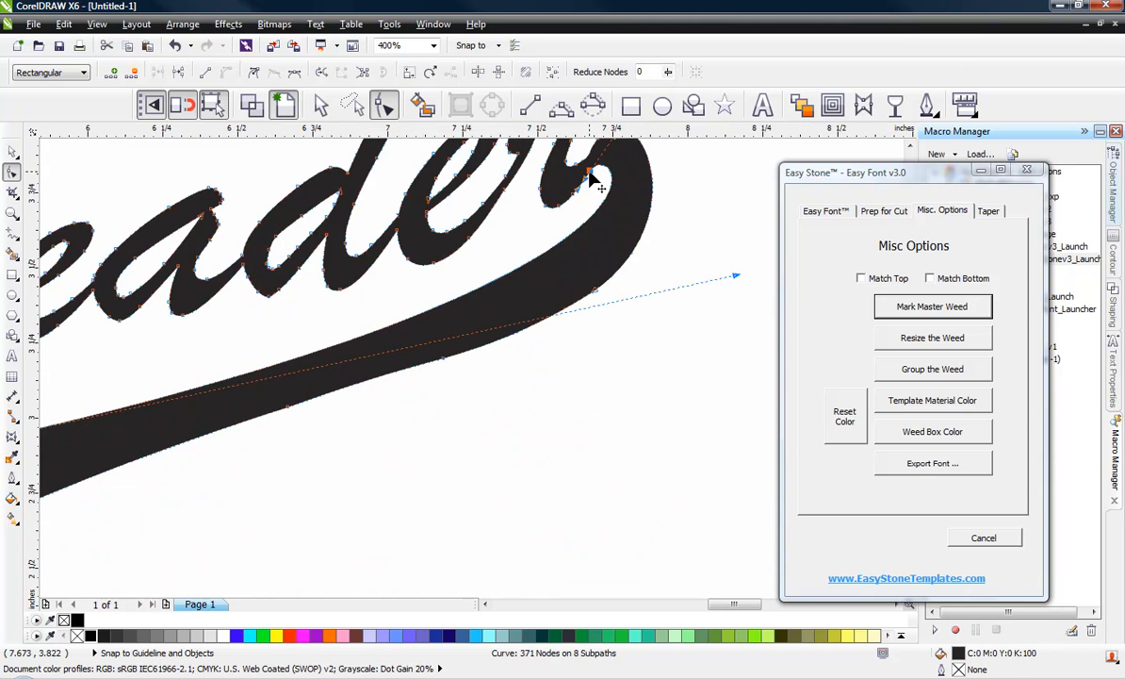
pyautogui.scroll(-1, 617, 327)
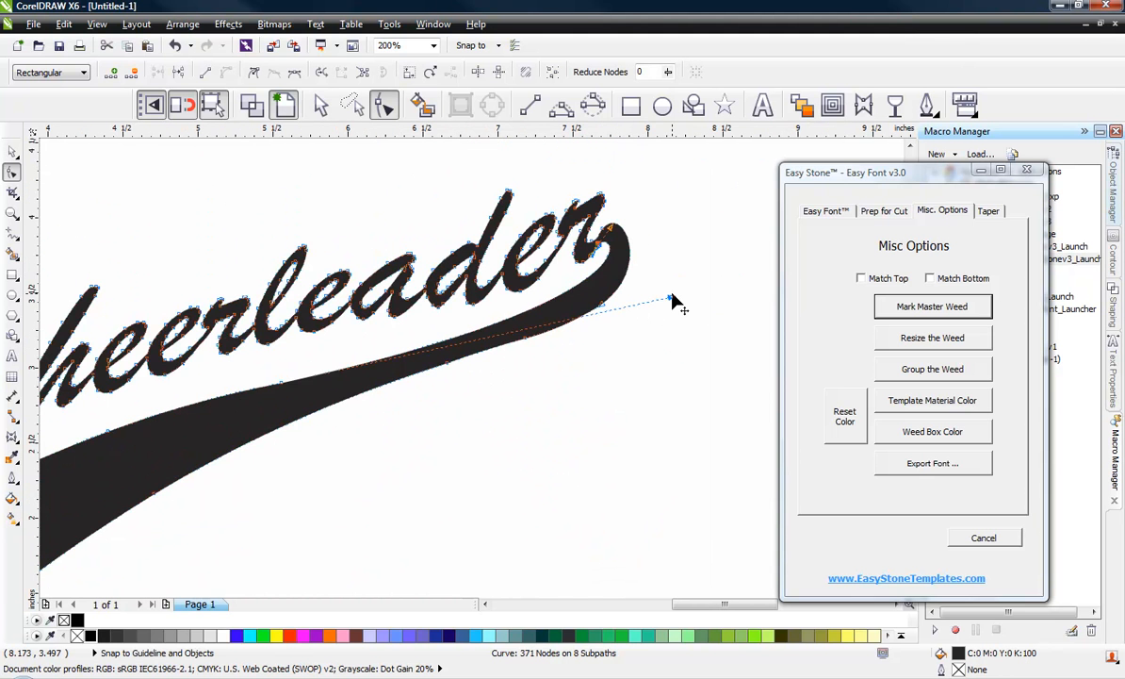
pyautogui.moveTo(672, 302); pyautogui.dragTo(688, 318)
pyautogui.moveTo(709, 320); pyautogui.dragTo(703, 311)
pyautogui.click(13, 152)
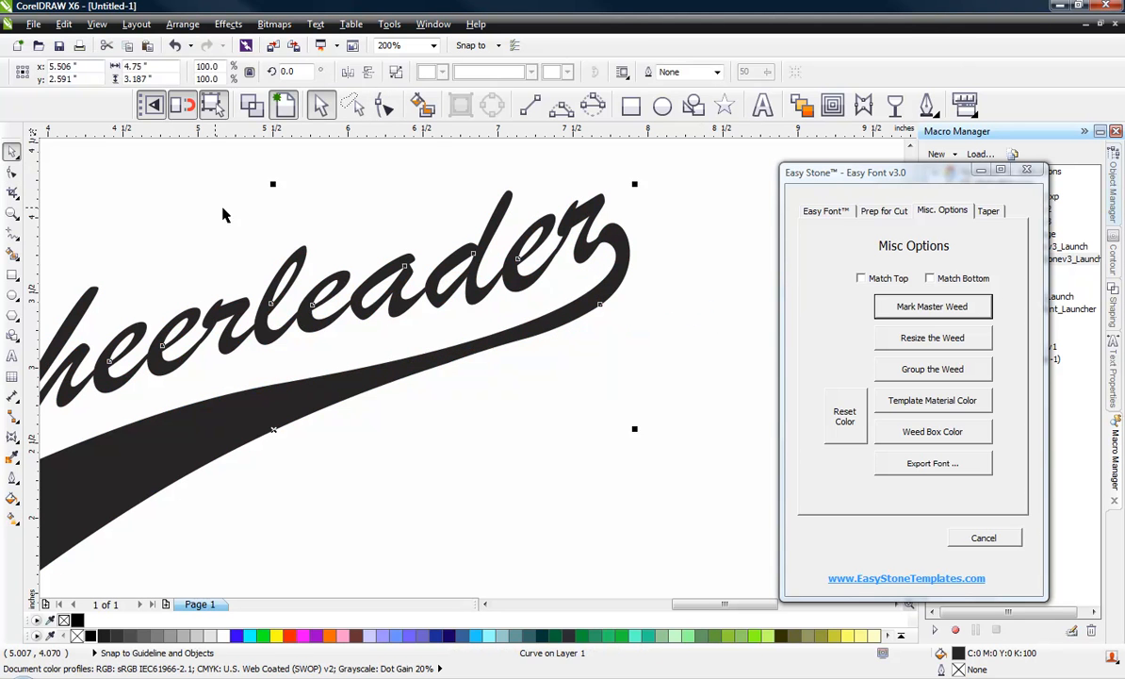
# Raise the long curve handle of the tail's upper edge to thin the gap beneath the lettering.
pyautogui.press('Escape')
pyautogui.doubleClick(438, 363)
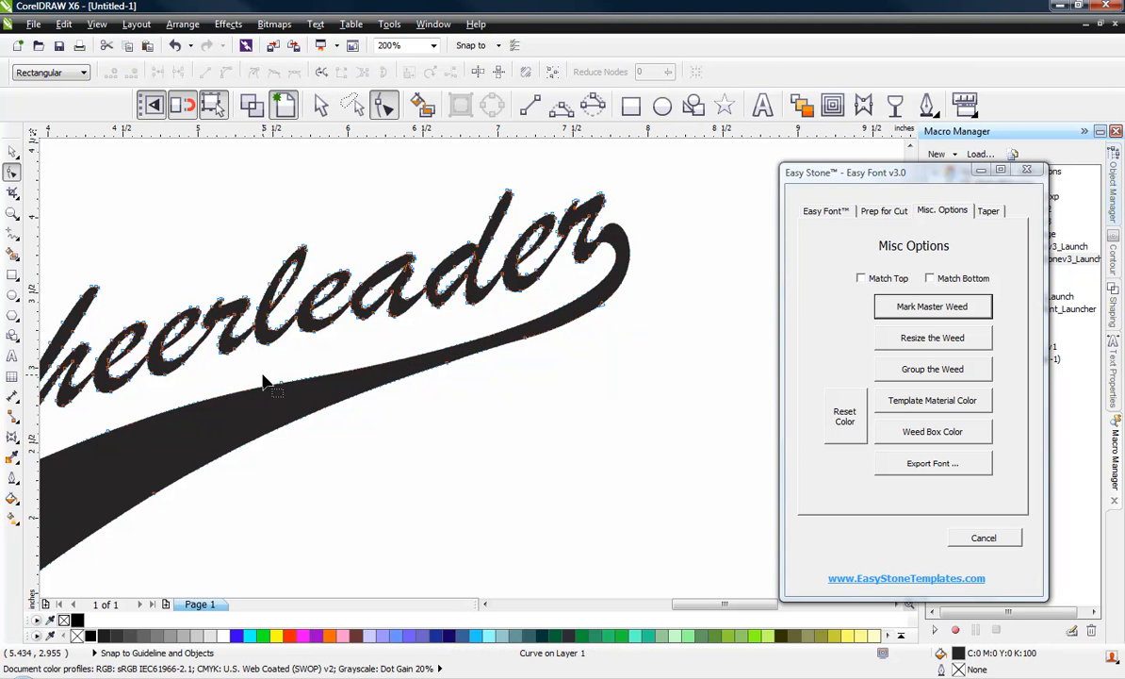
pyautogui.click(281, 382)
pyautogui.moveTo(702, 312); pyautogui.dragTo(710, 285)
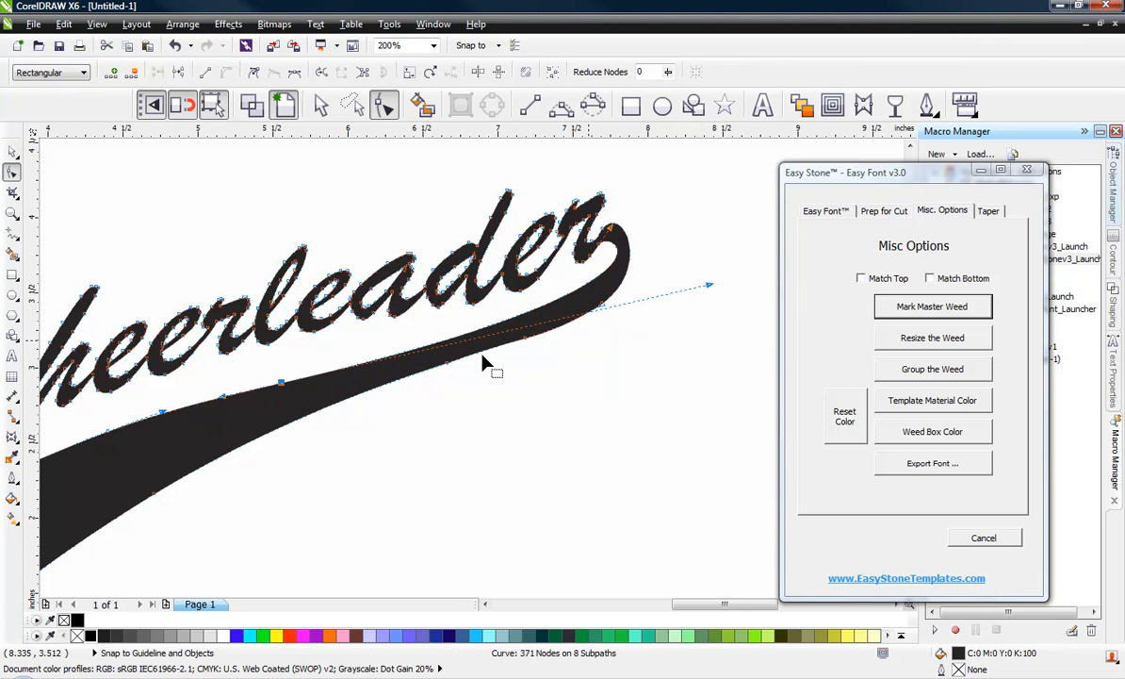
# Delete the two surplus nodes along the lower edge of the tail's narrow part to smooth it.
pyautogui.click(538, 363)
pyautogui.doubleClick(524, 338)
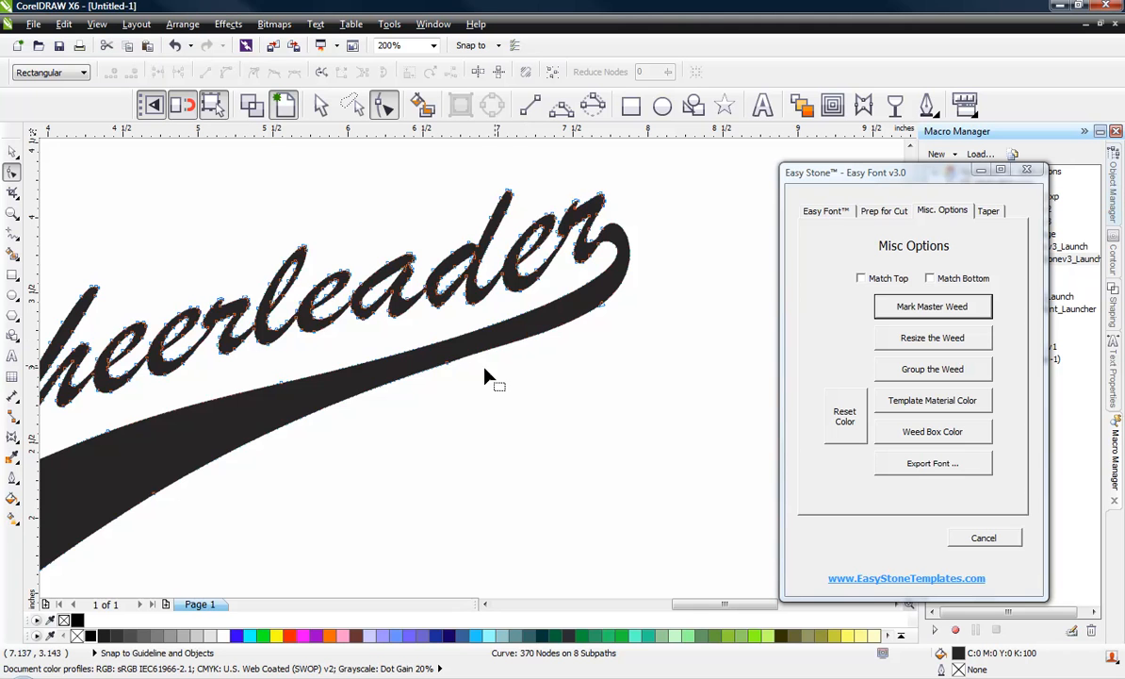
pyautogui.click(448, 363)
pyautogui.doubleClick(449, 365)
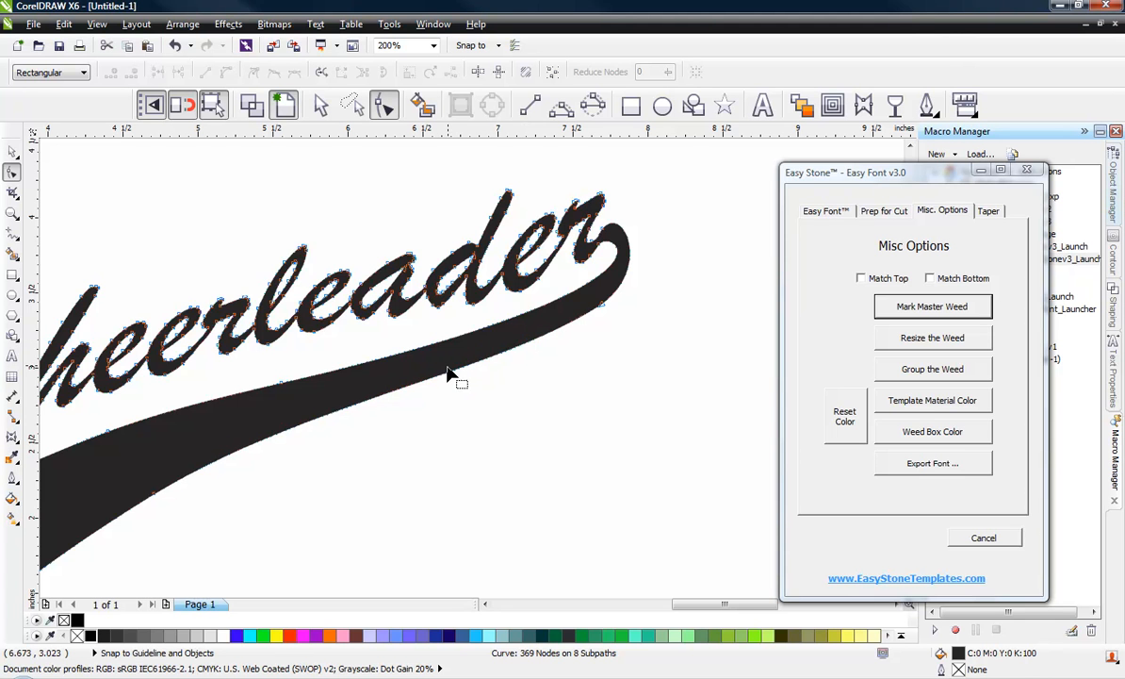
# Move the node on the tail's lower outer bend slightly up and inward to thin the stroke, and finish editing the curve.
pyautogui.click(600, 308)
pyautogui.moveTo(597, 306); pyautogui.dragTo(564, 285)
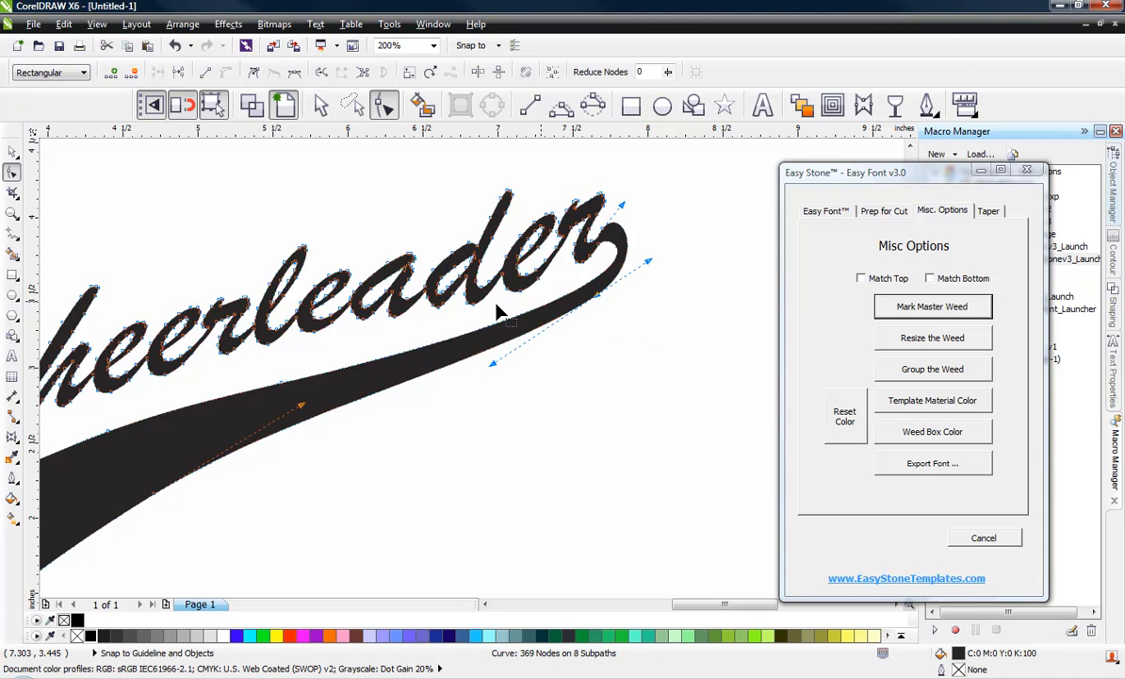
pyautogui.scroll(-2, 502, 314)
pyautogui.click(12, 152)
pyautogui.click(136, 311)
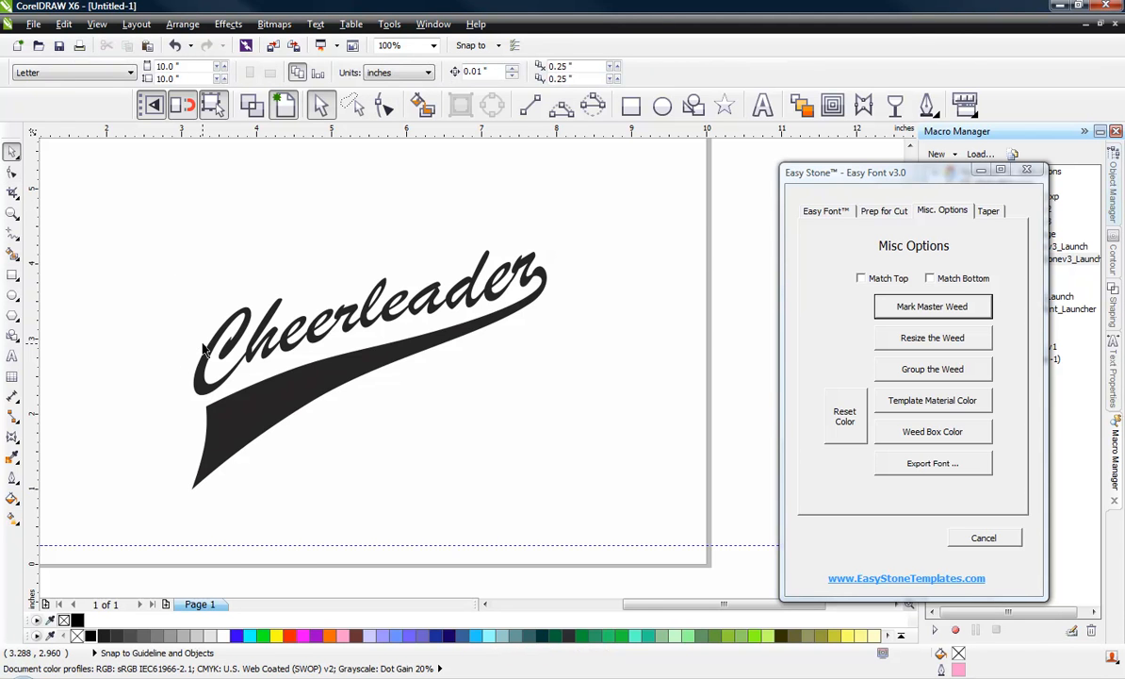
pyautogui.scroll(2, 193, 325)
pyautogui.scroll(-2, 339, 359)
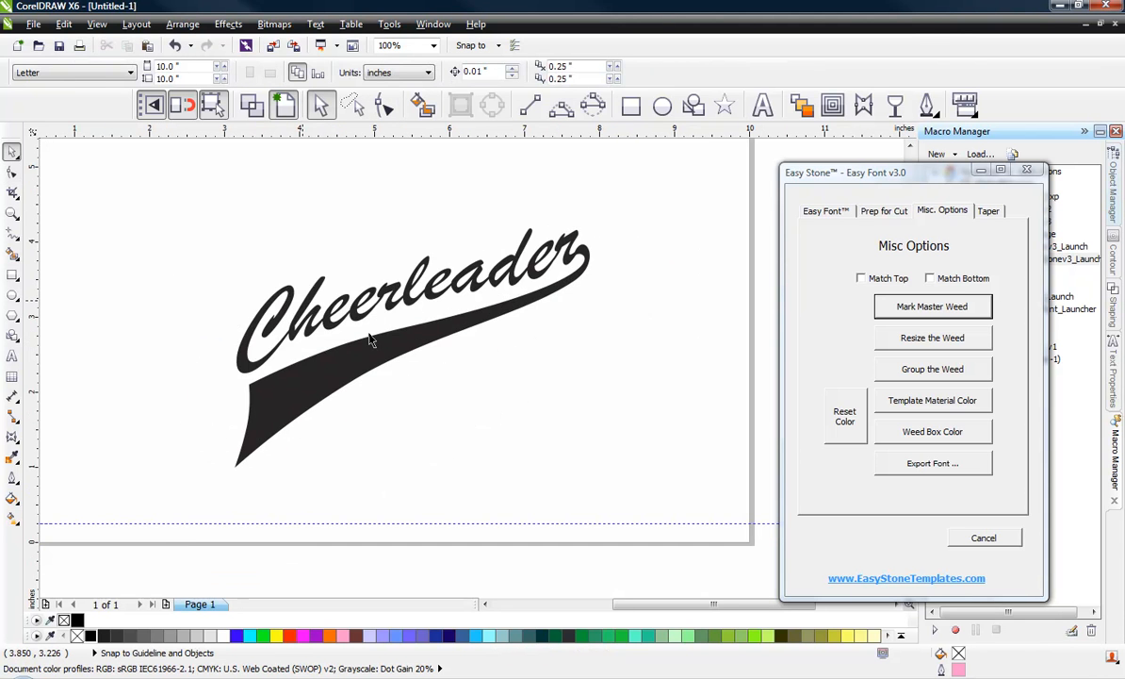
pyautogui.click(347, 315)
pyautogui.click(556, 366)
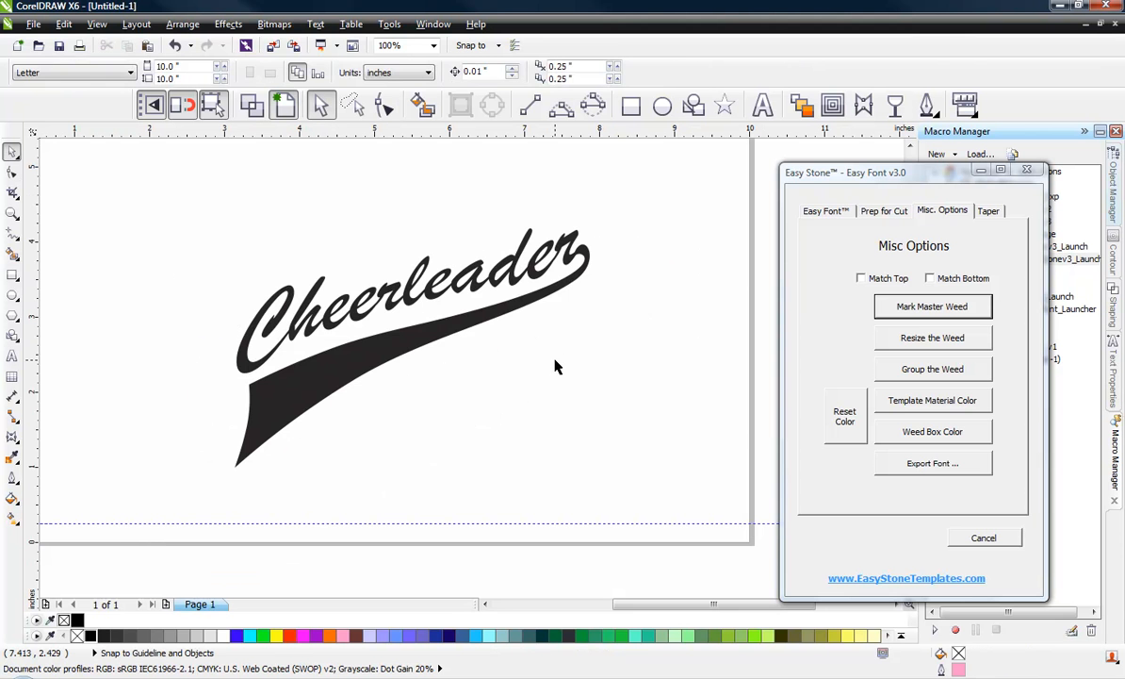